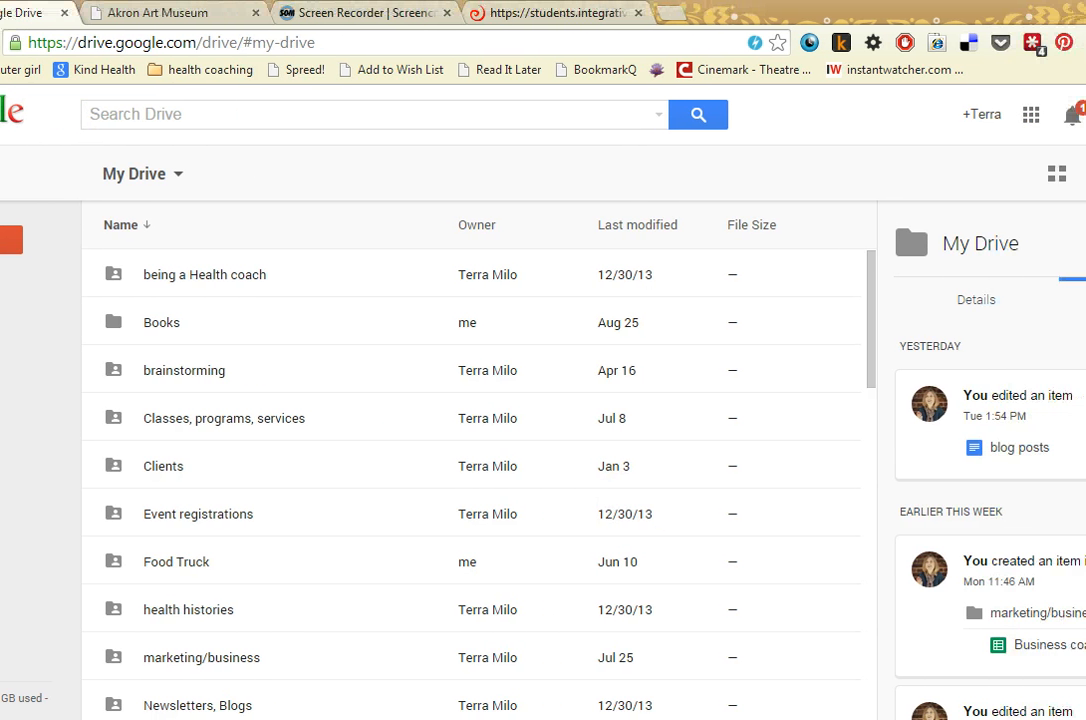
pyautogui.click(1021, 116)
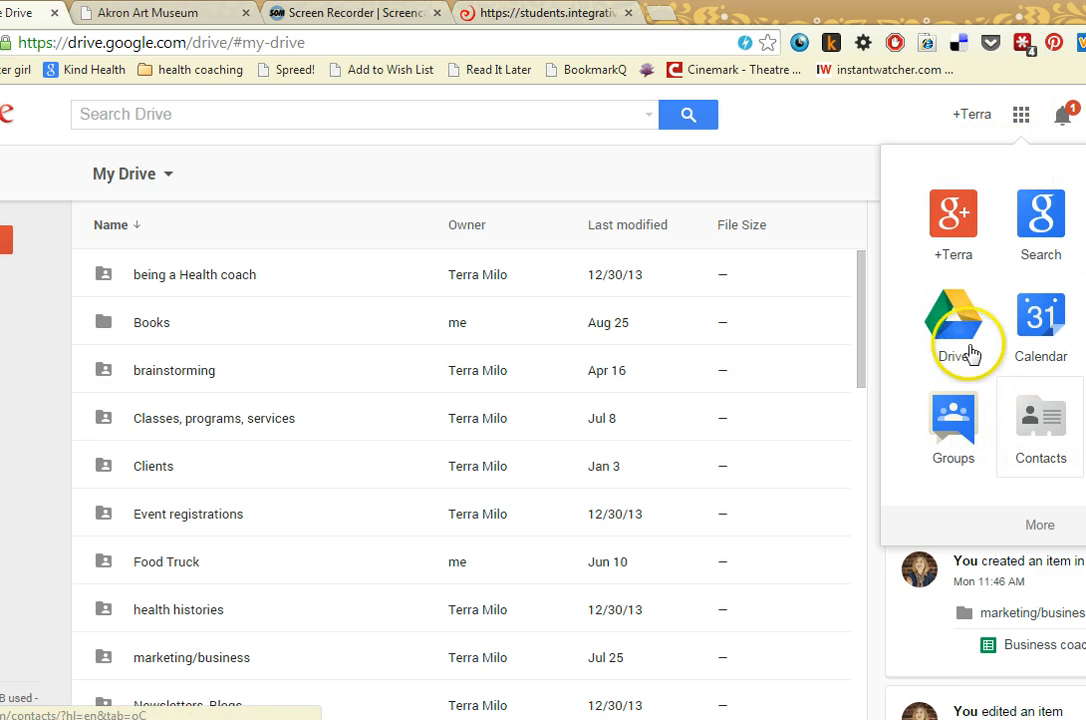
pyautogui.click(1021, 114)
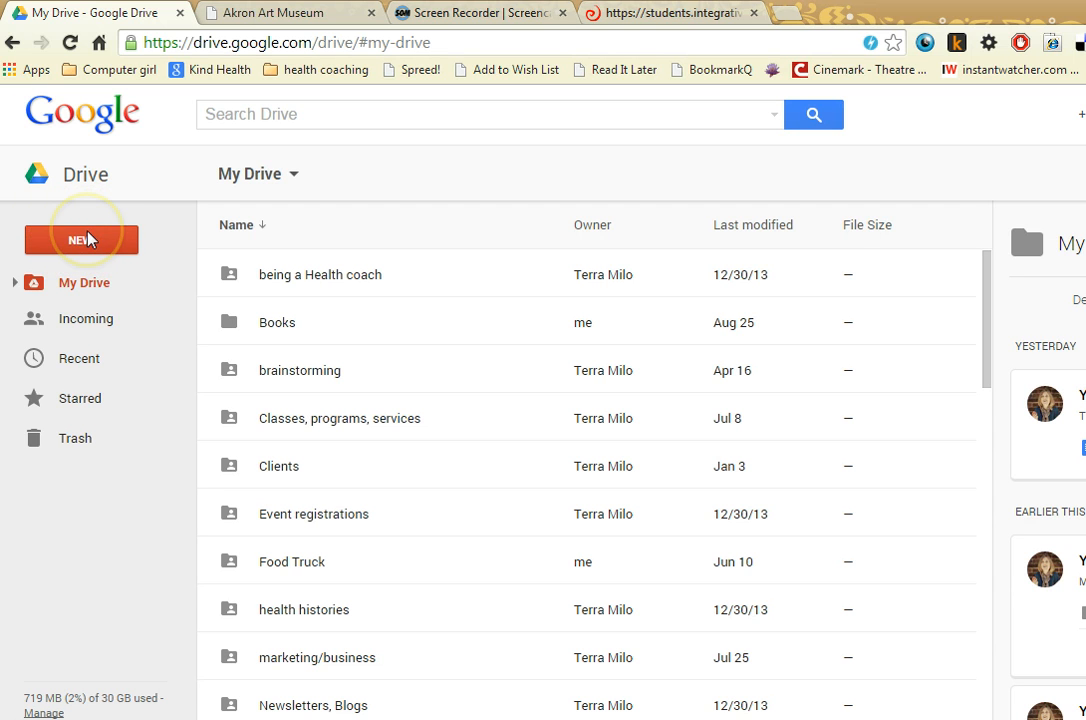
# Step: Create a new Google Form in My Drive
pyautogui.click(86, 240)
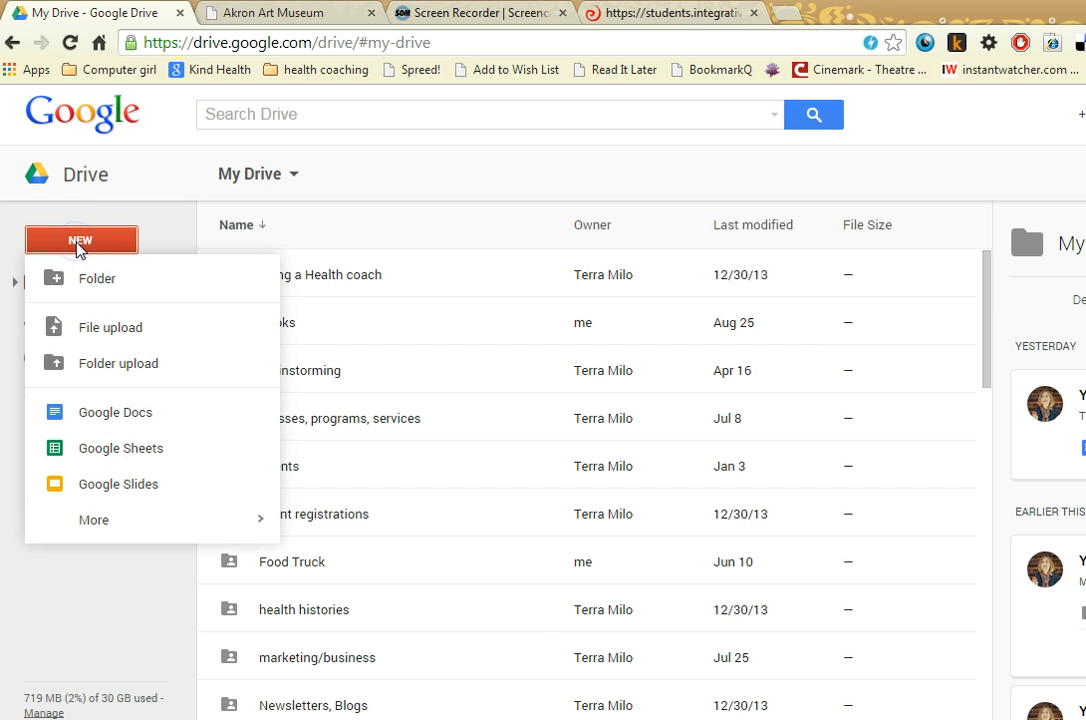
pyautogui.moveTo(99, 520)
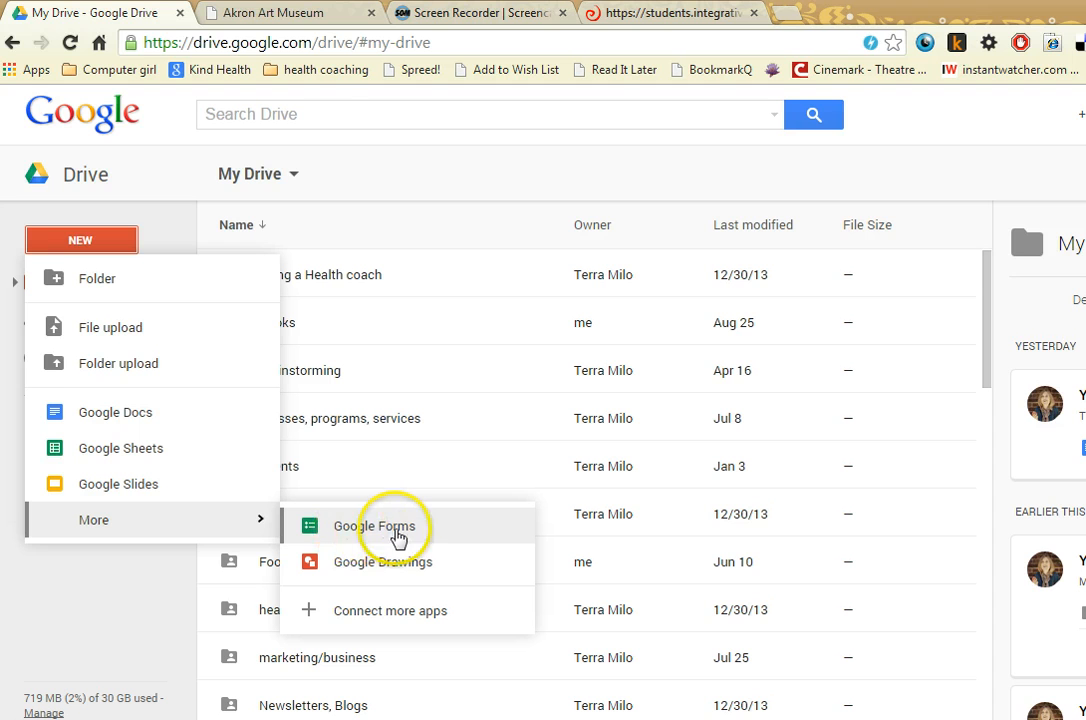
pyautogui.click(372, 531)
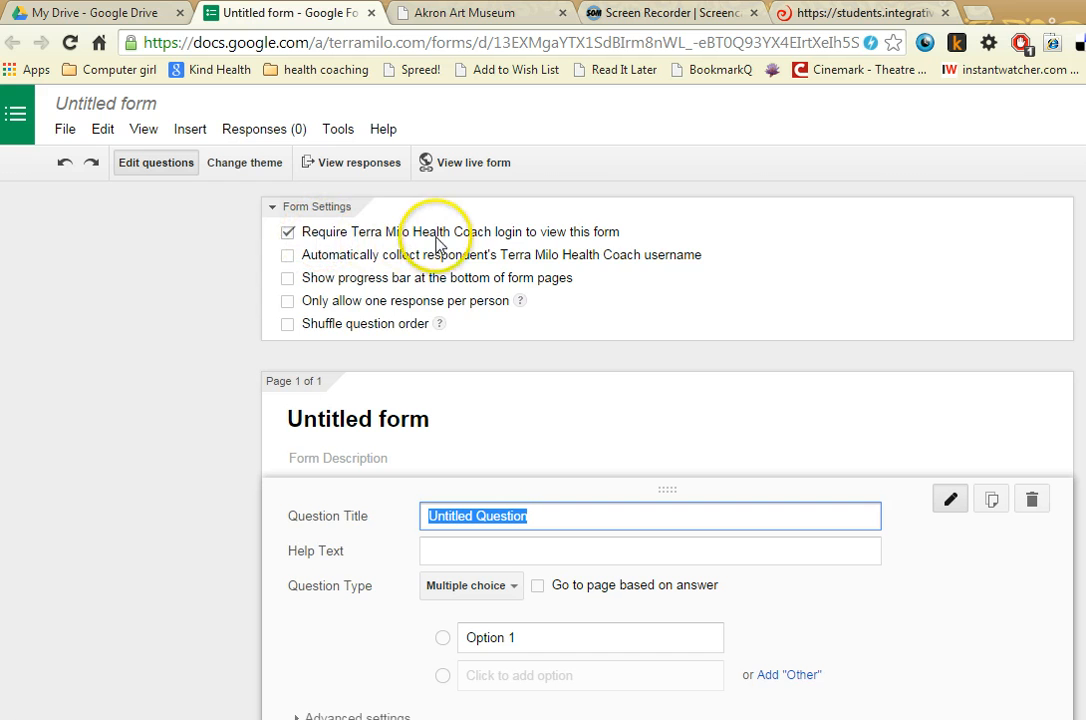
# Step: Turn off the login requirement for viewing the form and confirm that it may be accessed without sign-in
pyautogui.click(289, 233)
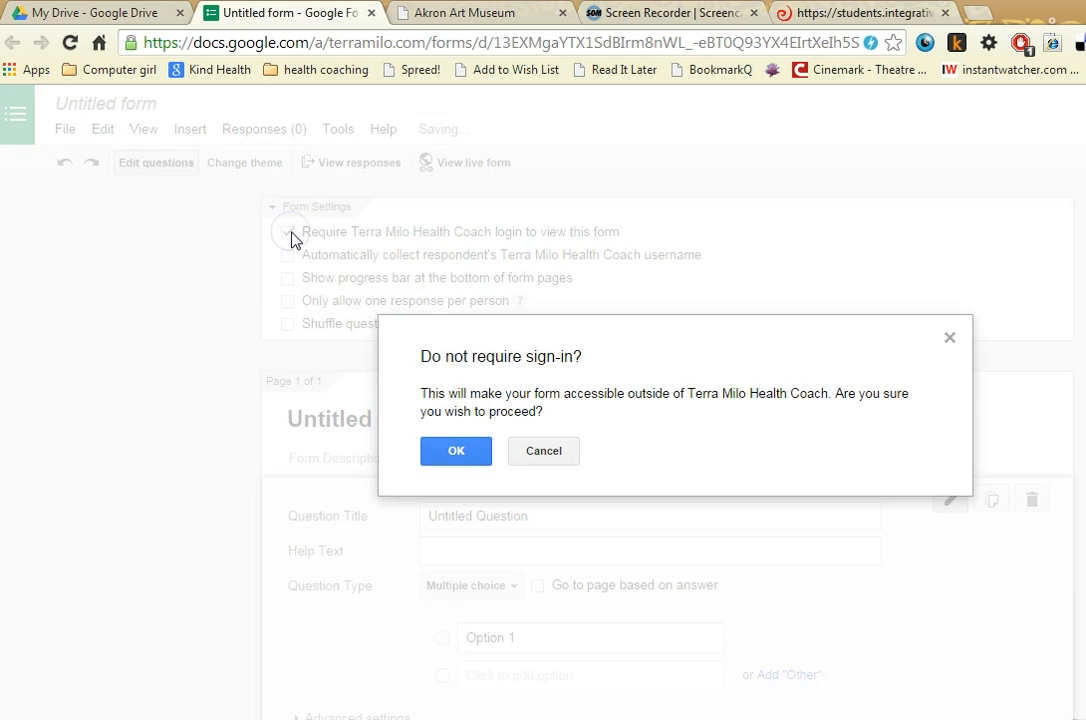
pyautogui.click(452, 452)
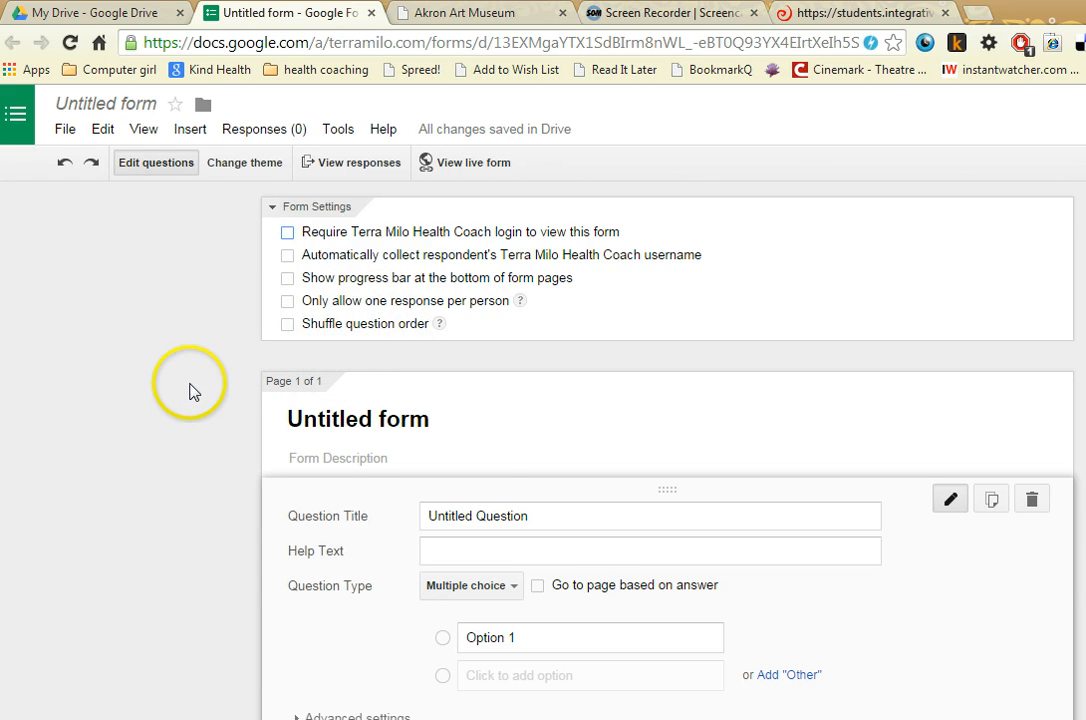
pyautogui.scroll(-2, 190, 390)
pyautogui.scroll(2, 190, 350)
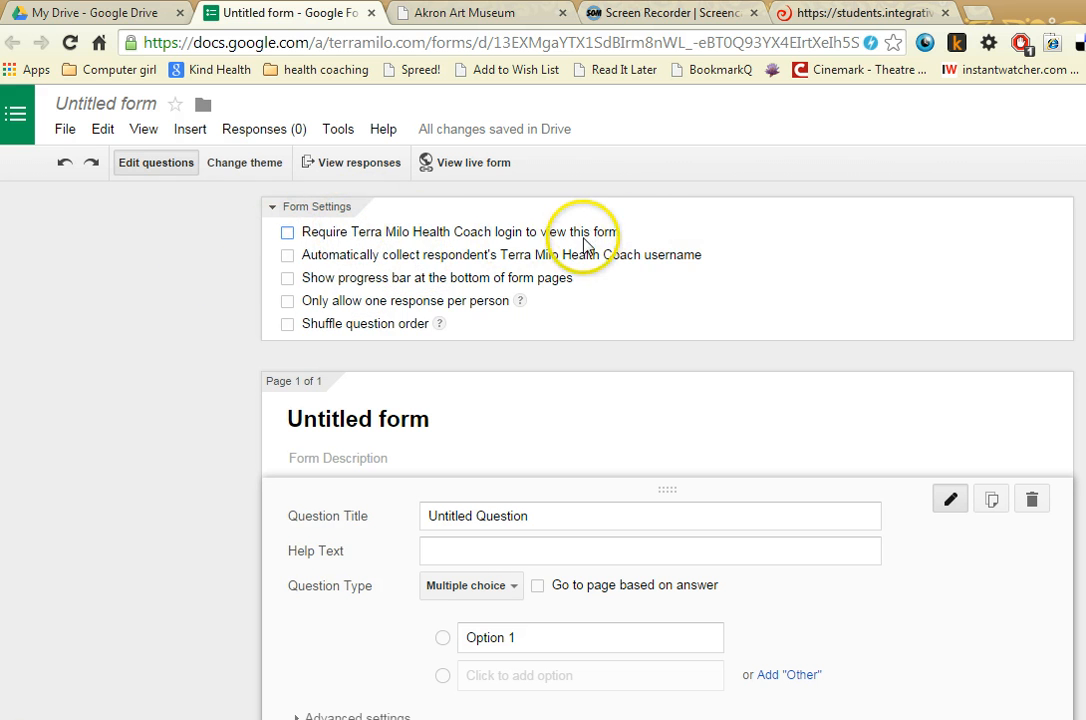
# Step: Replace the form's title with "Dessert Demo RSVP"
pyautogui.scroll(-2, 216, 381)
pyautogui.scroll(1, 250, 300)
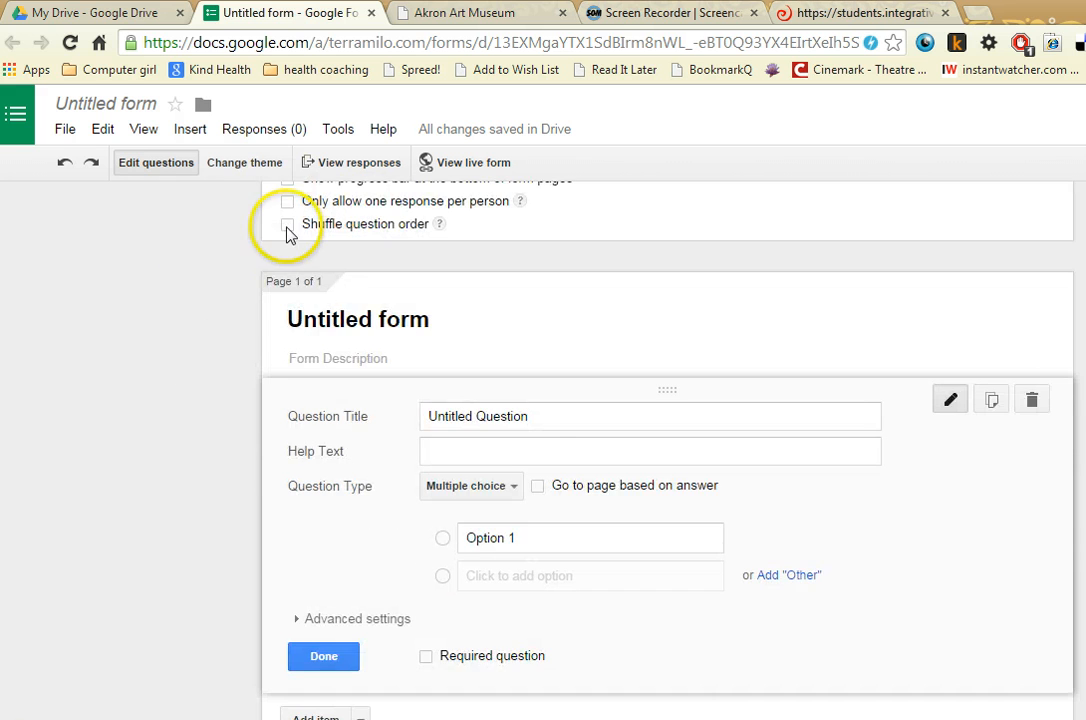
pyautogui.click(347, 322)
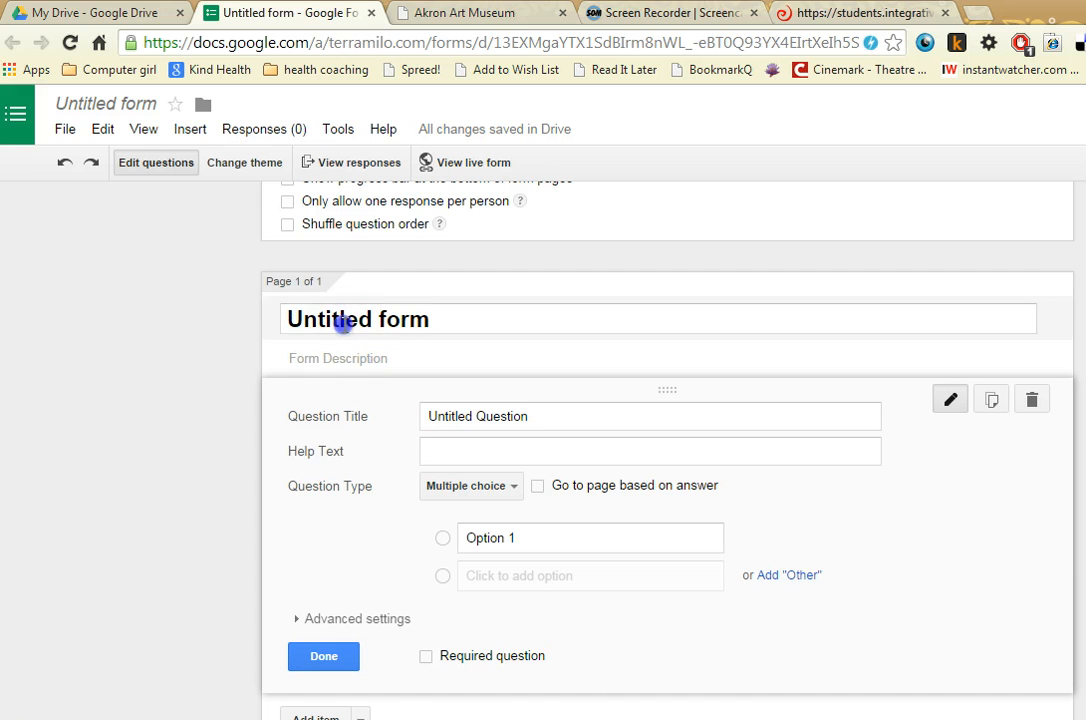
pyautogui.click(435, 317)
pyautogui.moveTo(435, 317); pyautogui.dragTo(252, 322)
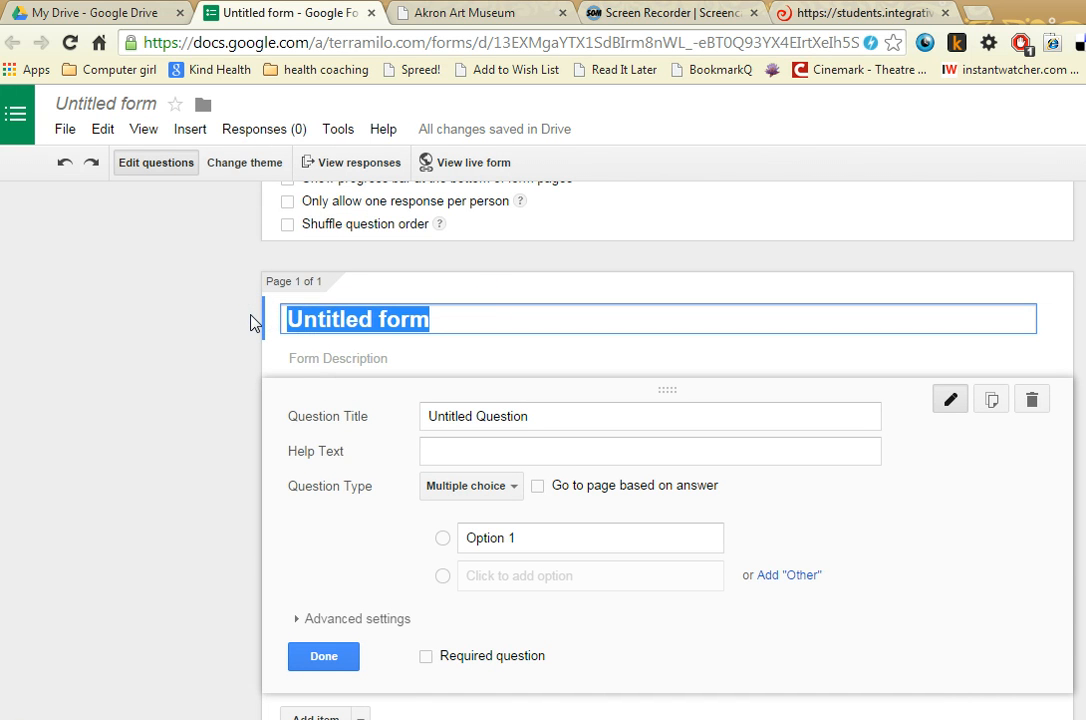
pyautogui.write('Dessert Demo RSVP')
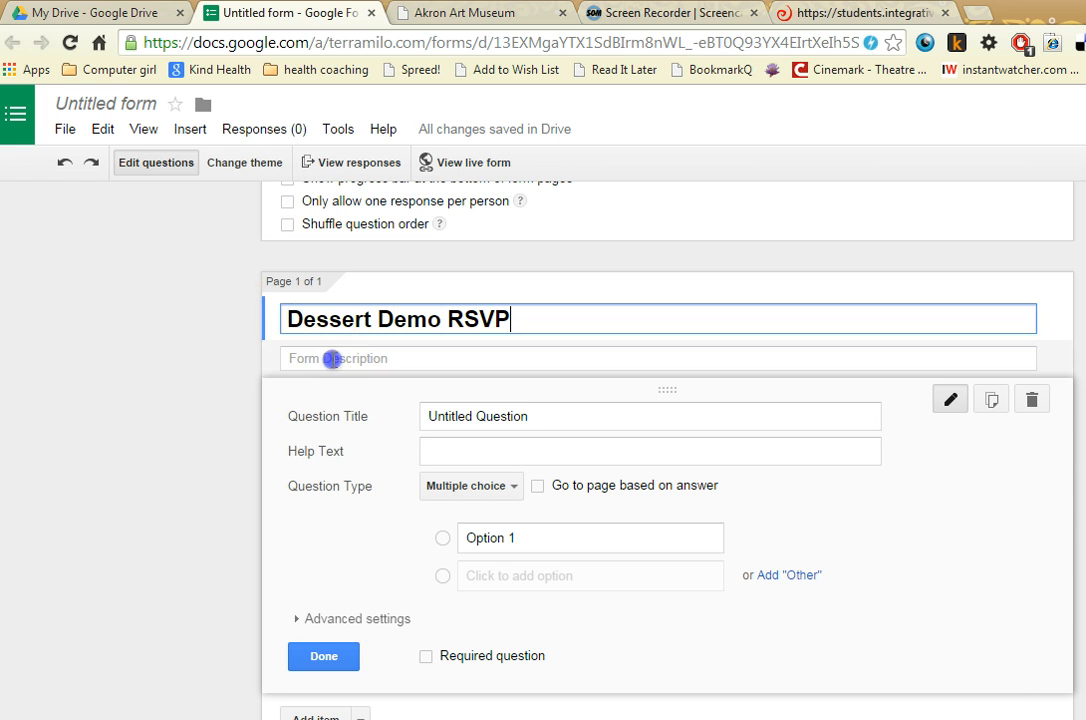
# Step: Enter a form description naming the health coaching business and its cooking demo on Thursday
pyautogui.click(333, 358)
pyautogui.write('T')
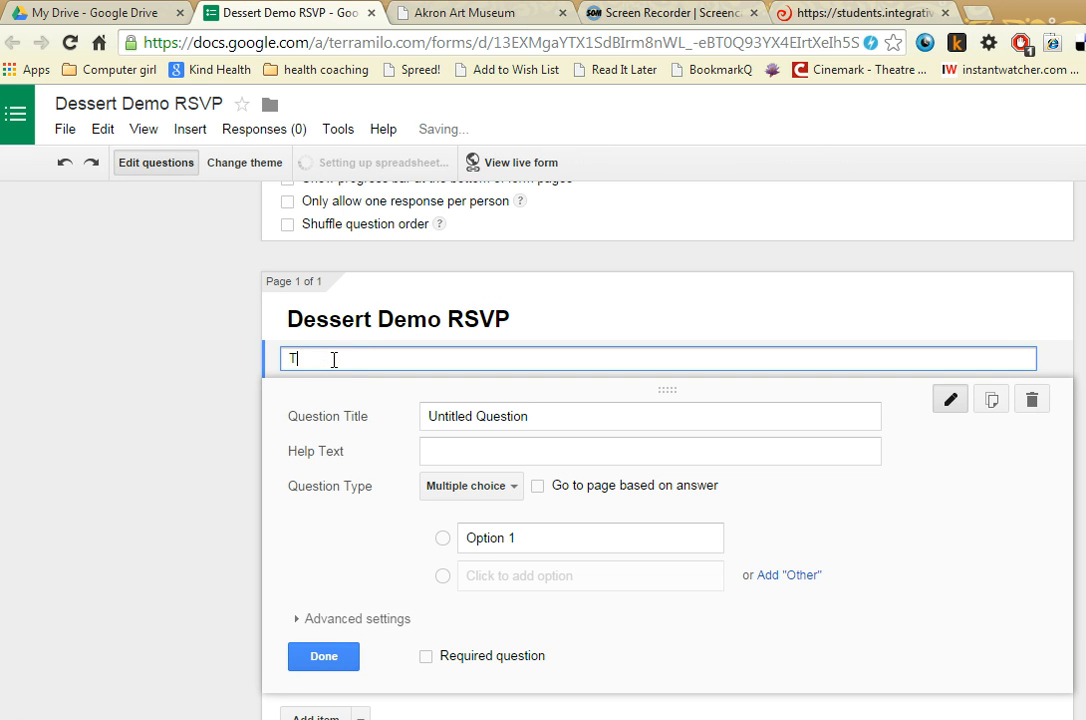
pyautogui.write('err')
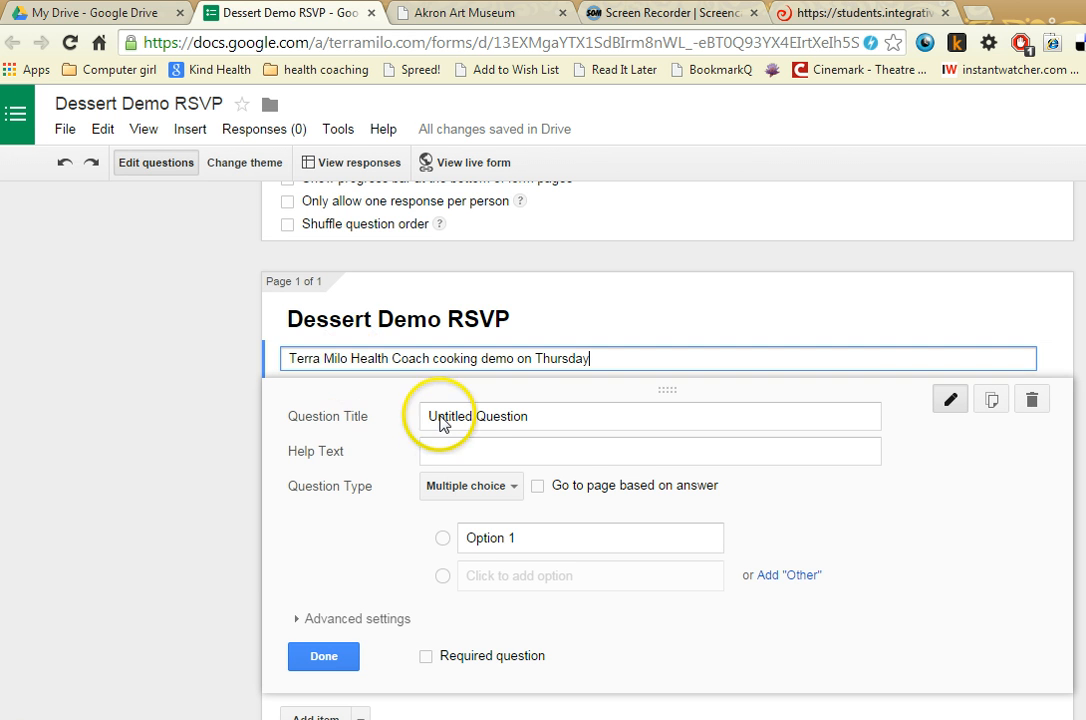
# Step: Set the first question's title to "How many people will attend?"
pyautogui.click(528, 416)
pyautogui.click(378, 424)
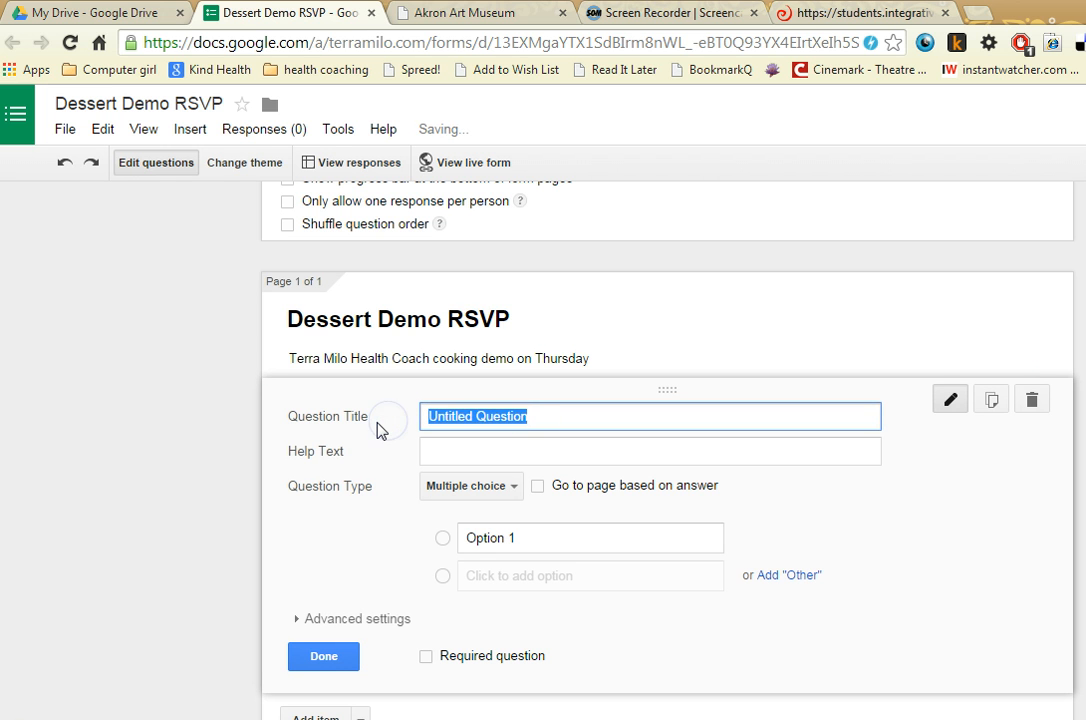
pyautogui.write('How many p')
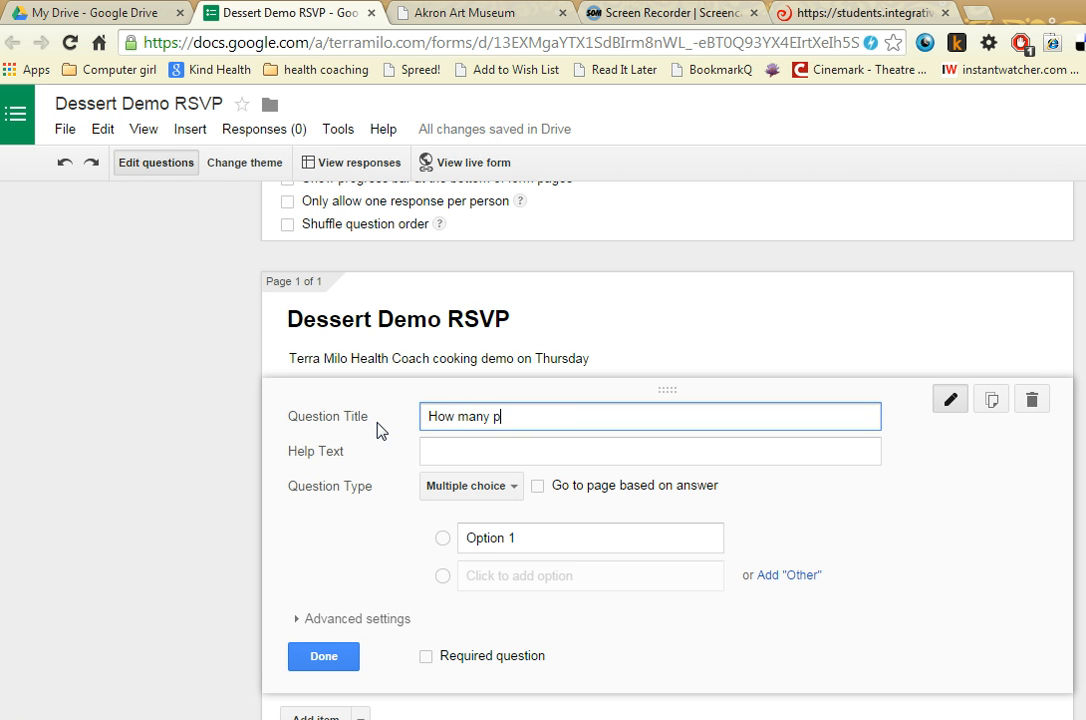
pyautogui.write('eople will attend?')
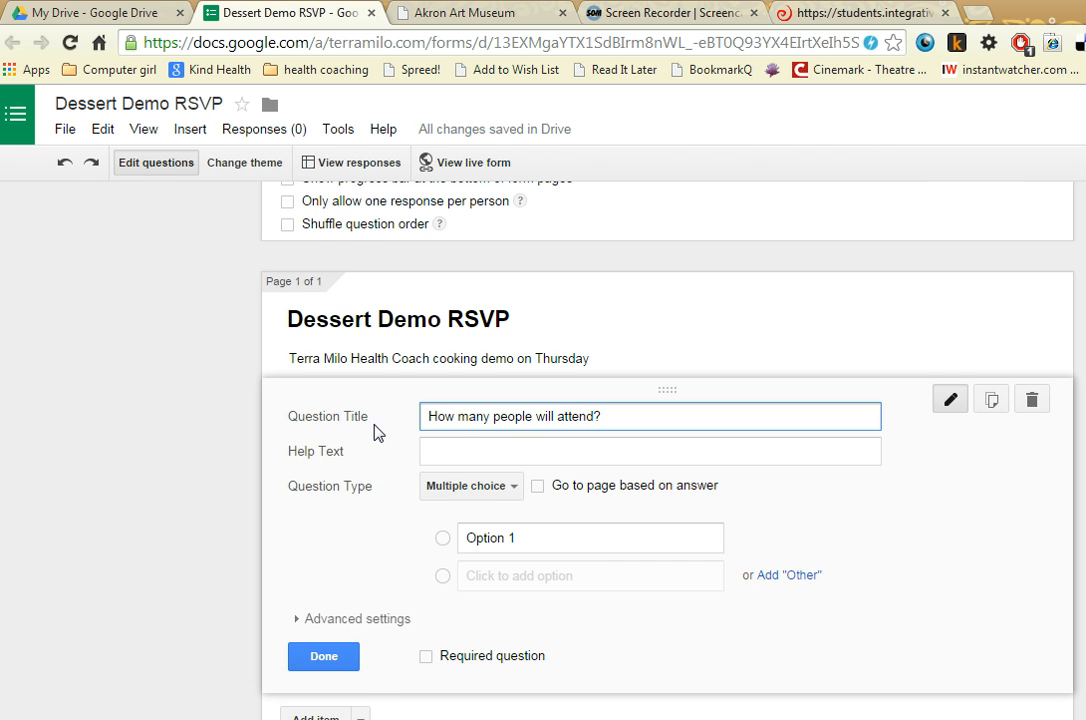
# Step: Keep the attendance question as Multiple choice, give it the options 1, 2, 3 and 4, and finish editing it
pyautogui.scroll(-1, 378, 430)
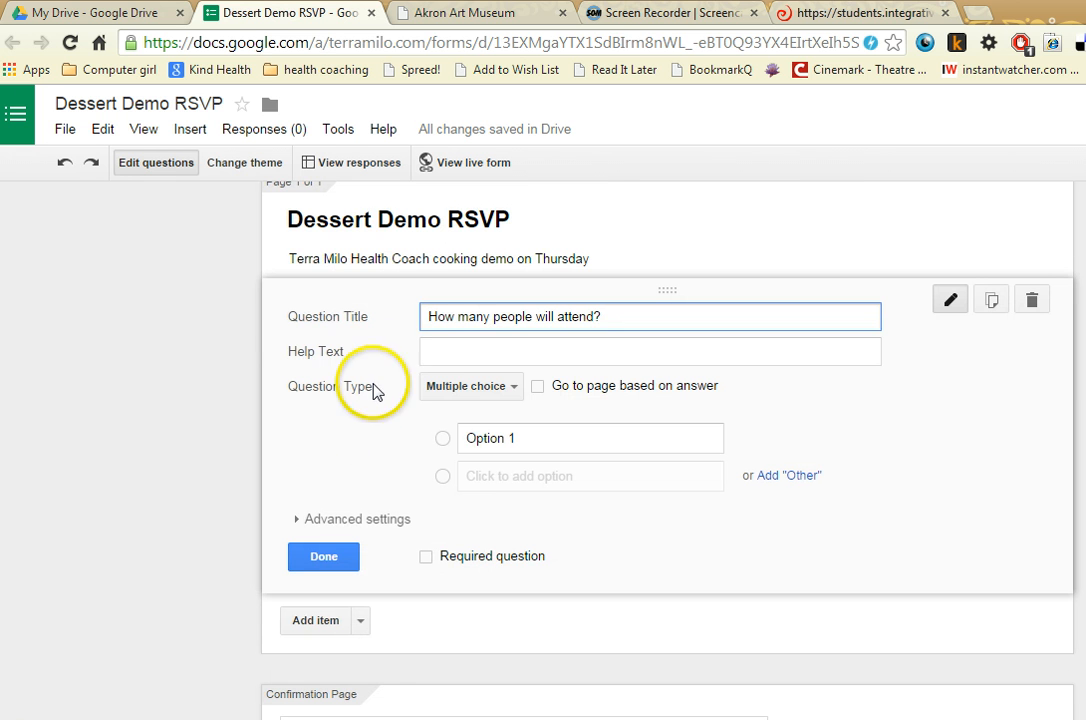
pyautogui.click(468, 386)
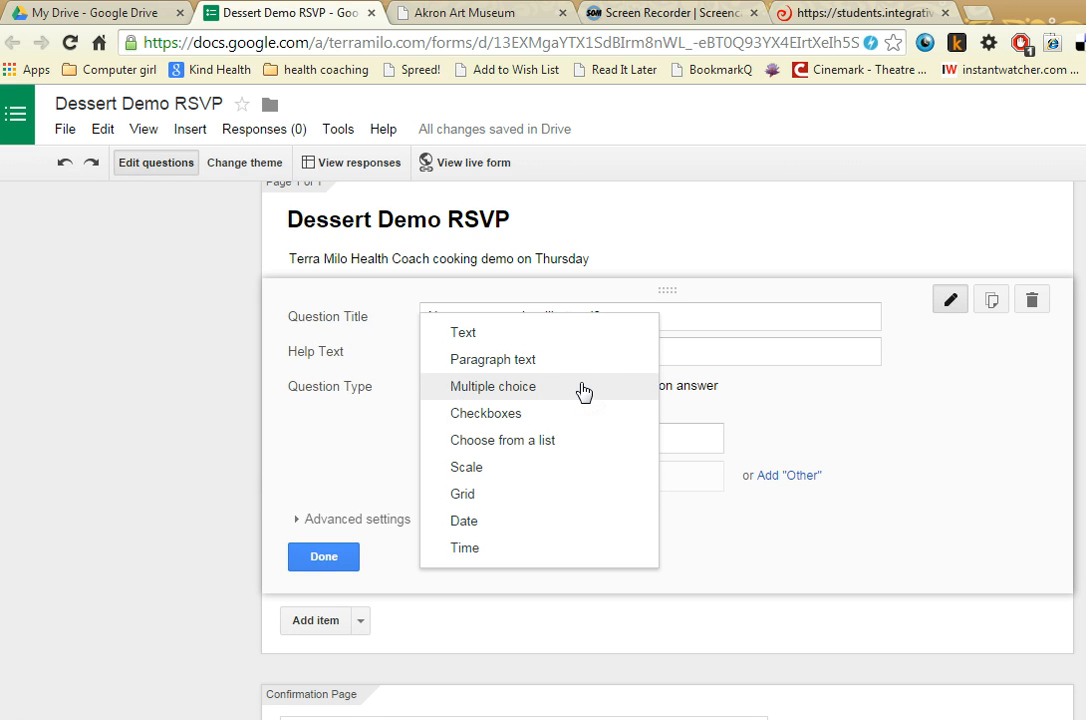
pyautogui.click(461, 391)
pyautogui.click(430, 440)
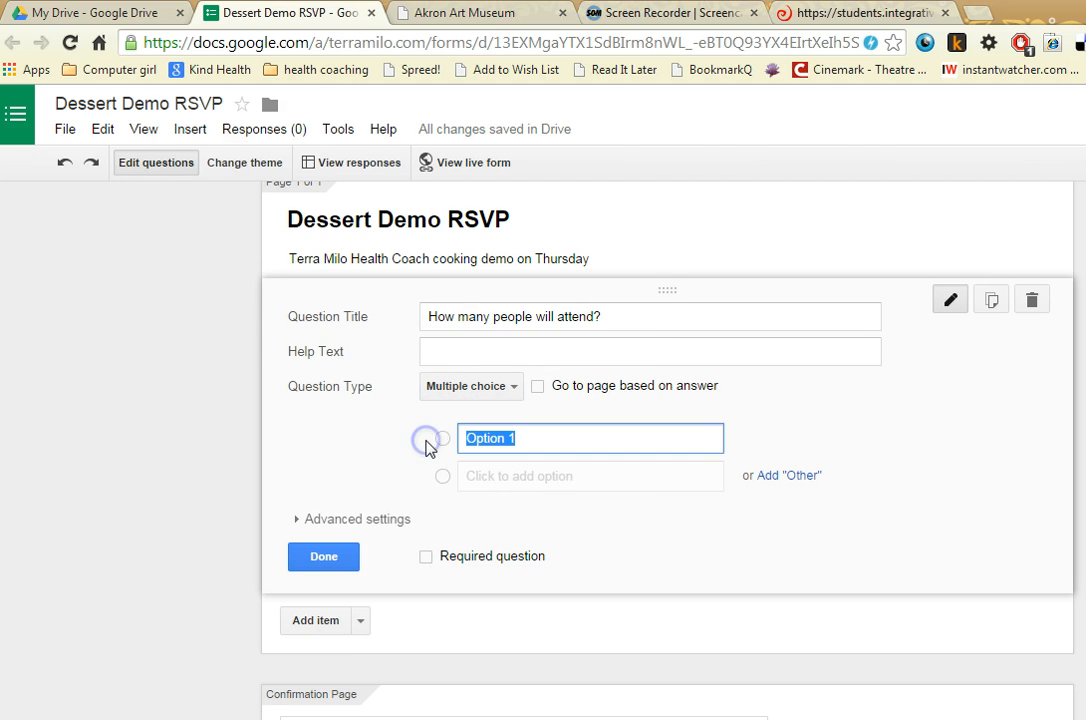
pyautogui.write('1')
pyautogui.press('Return')
pyautogui.write('2')
pyautogui.press('Return')
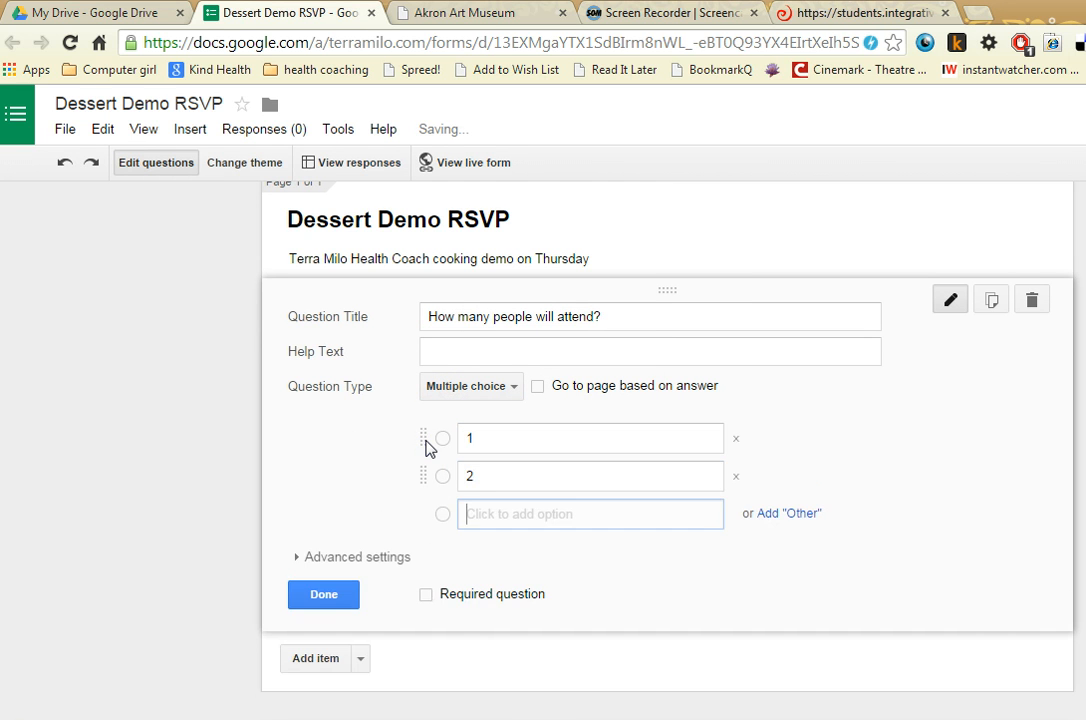
pyautogui.write('3')
pyautogui.press('Return')
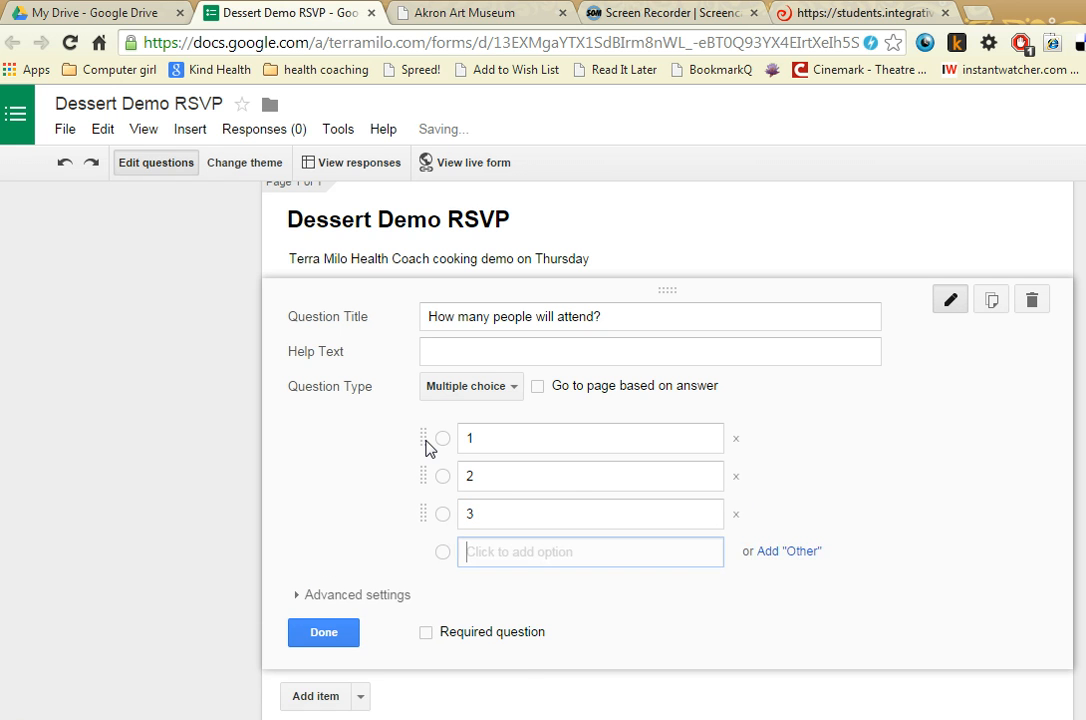
pyautogui.write('4')
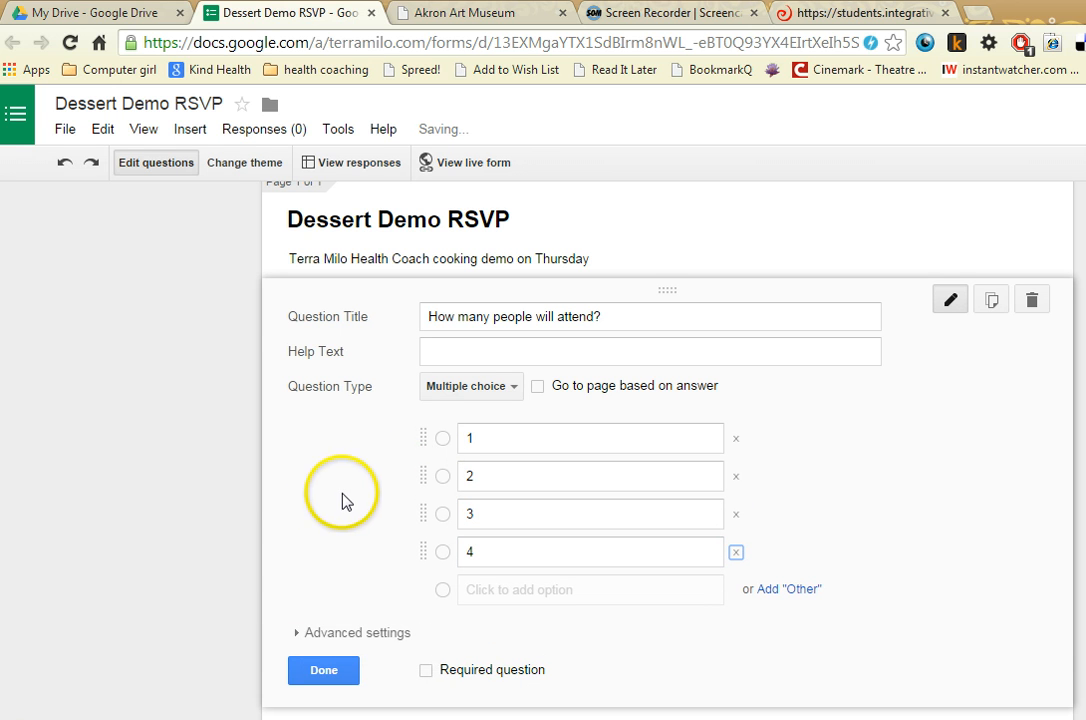
pyautogui.click(326, 676)
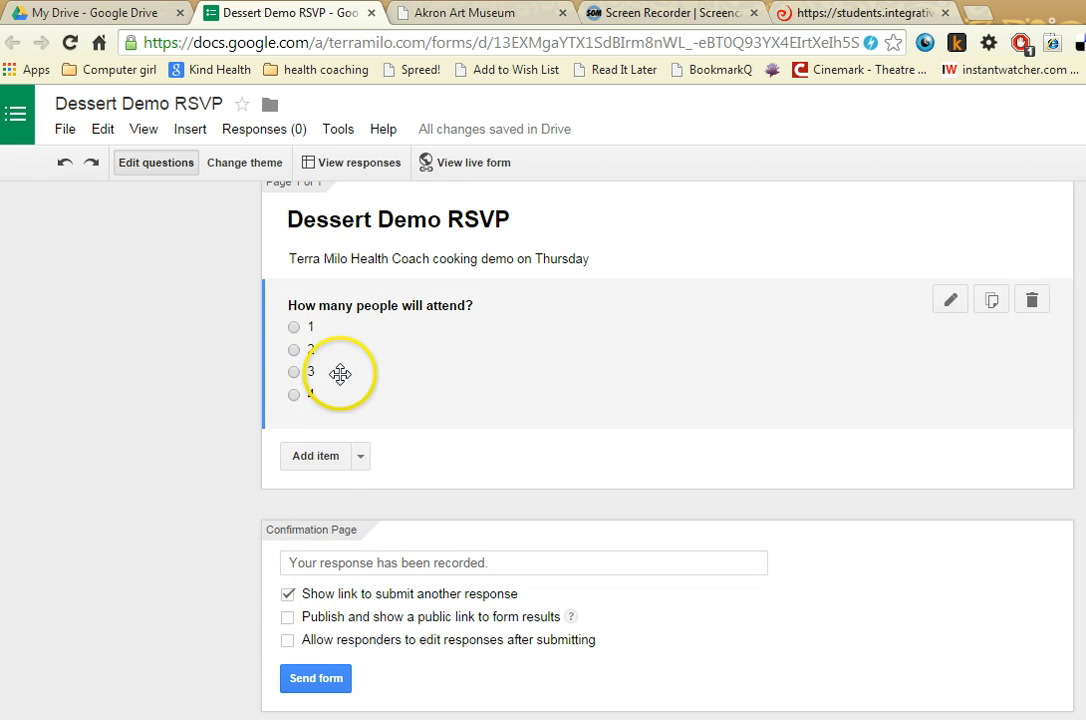
# Step: Add a Text question titled "Your Name" and delete the question "How many people will attend?"
pyautogui.click(310, 456)
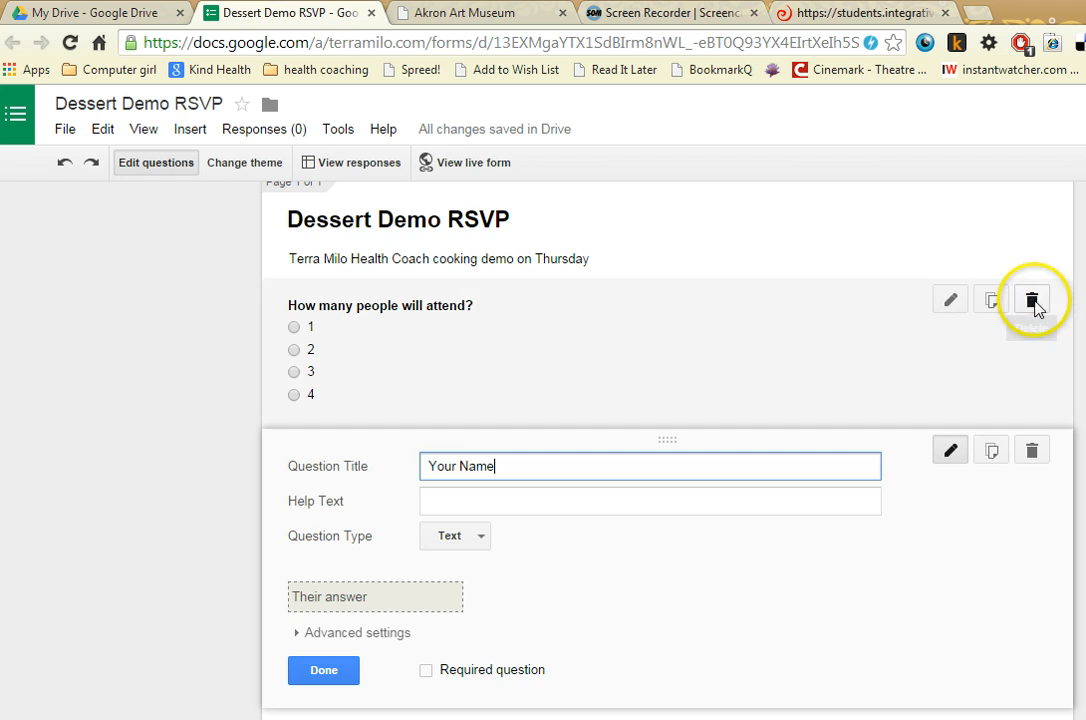
pyautogui.click(1034, 301)
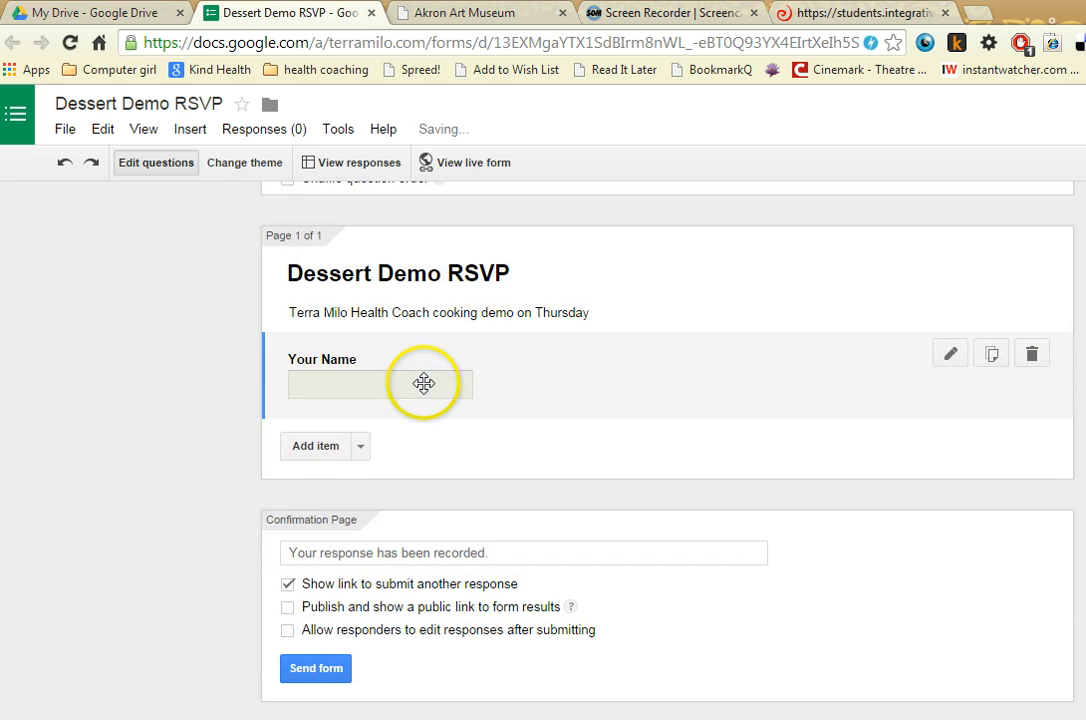
# Step: Change the title of the "Your Name" question to "First Name" and finish editing it
pyautogui.click(302, 365)
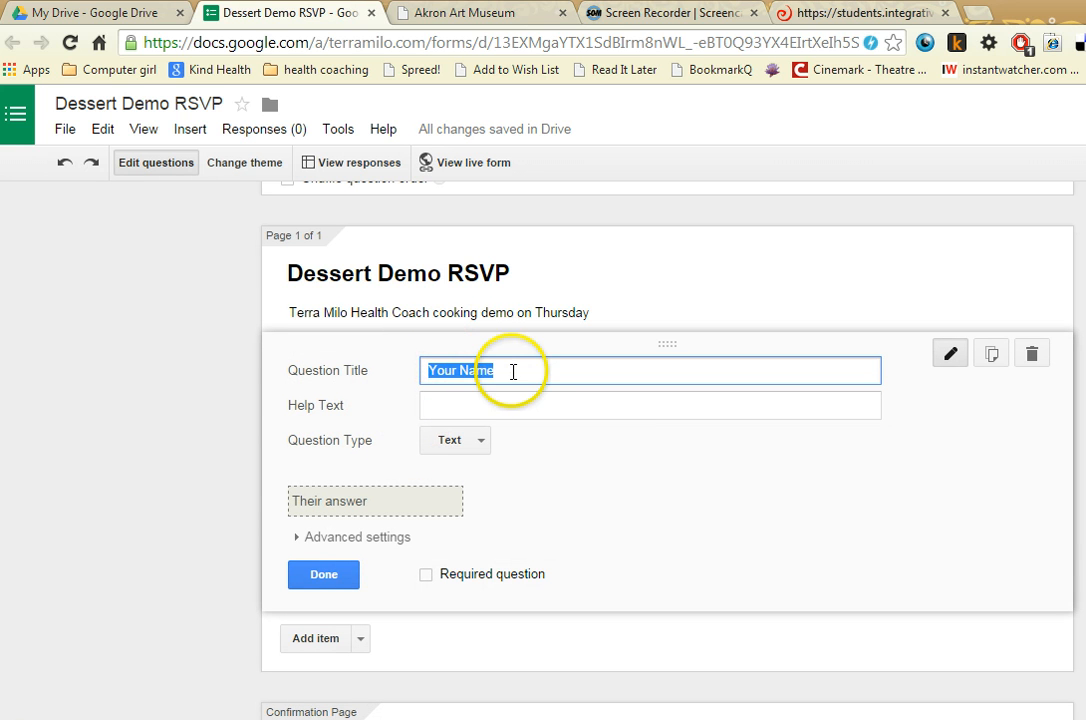
pyautogui.click(458, 371)
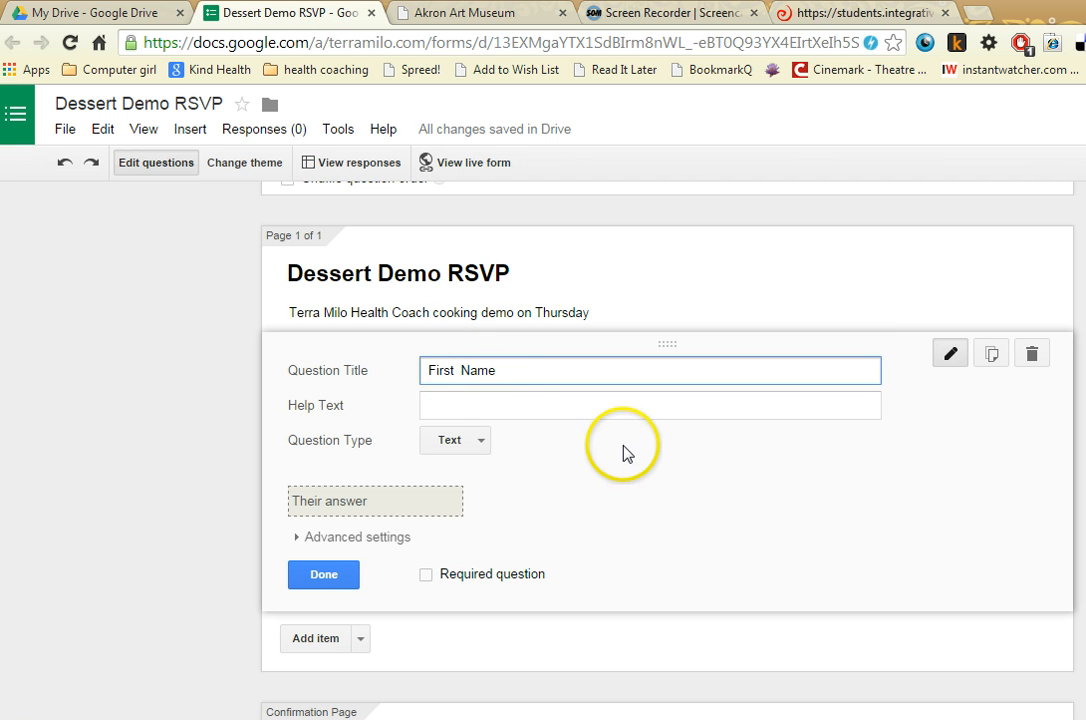
pyautogui.press('BackSpace')
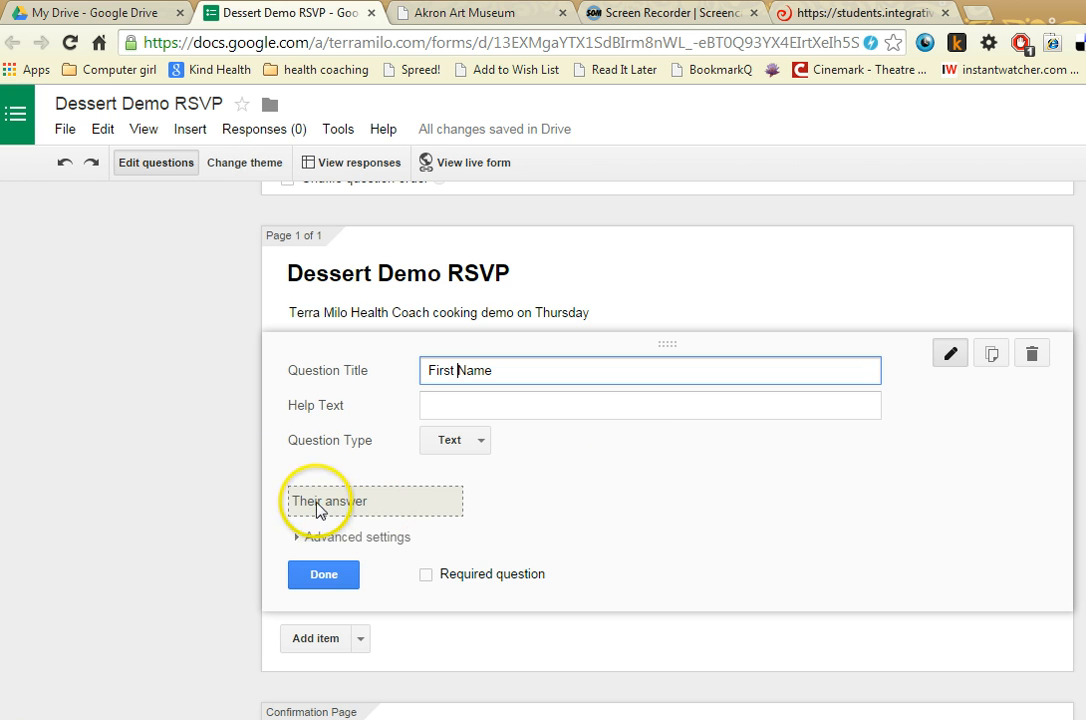
pyautogui.click(328, 579)
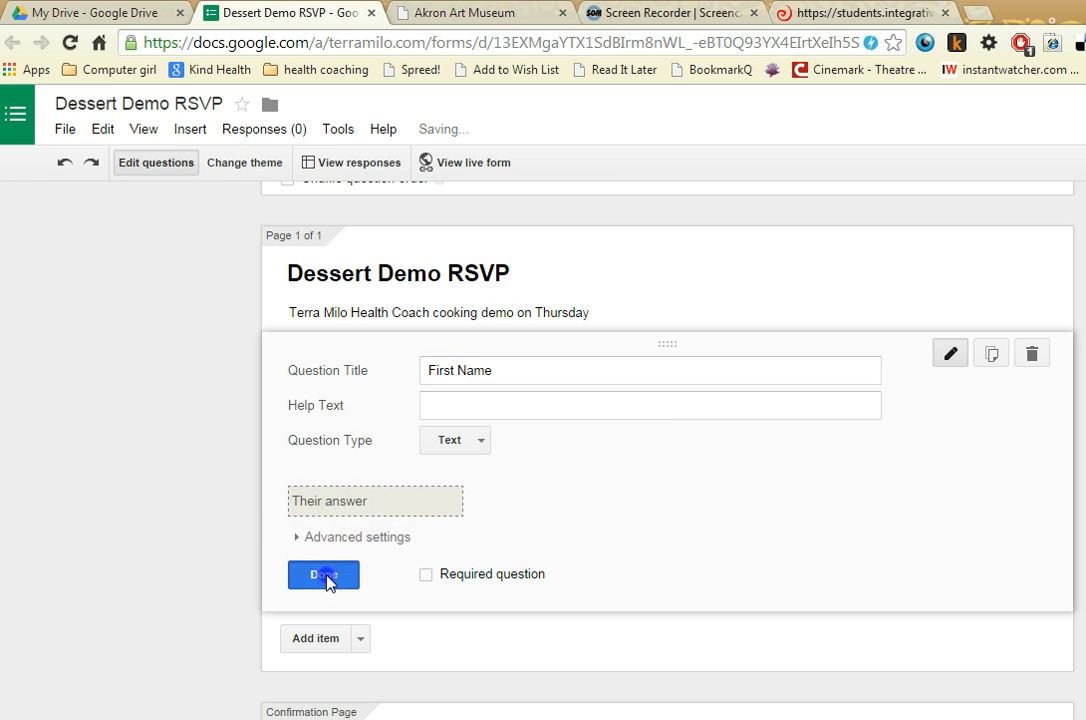
# Step: Add a Text question titled "Last Name" below the First Name question
pyautogui.click(310, 450)
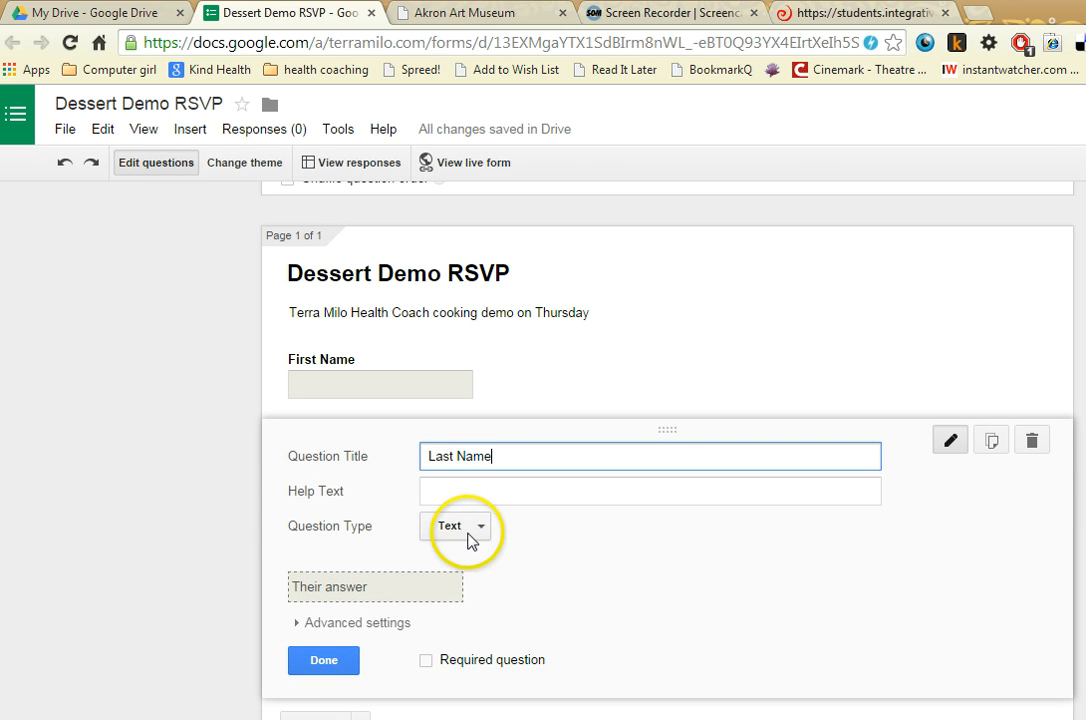
pyautogui.click(333, 673)
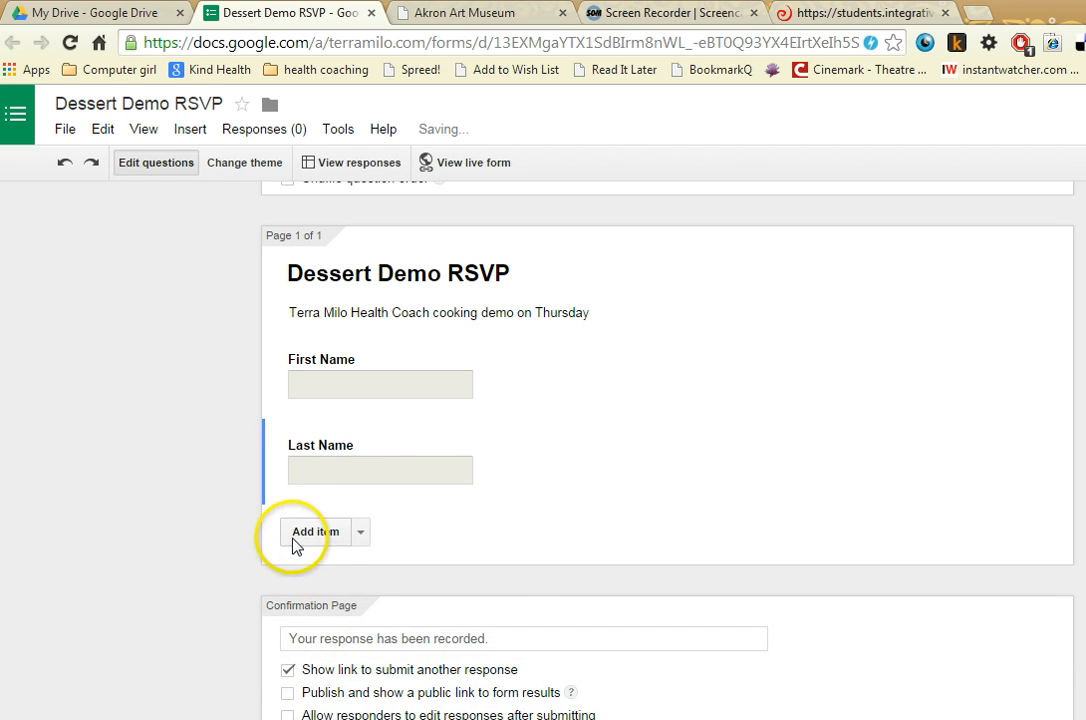
# Step: Add a Text question titled "Email address" below the Last Name question and finish editing it
pyautogui.click(300, 530)
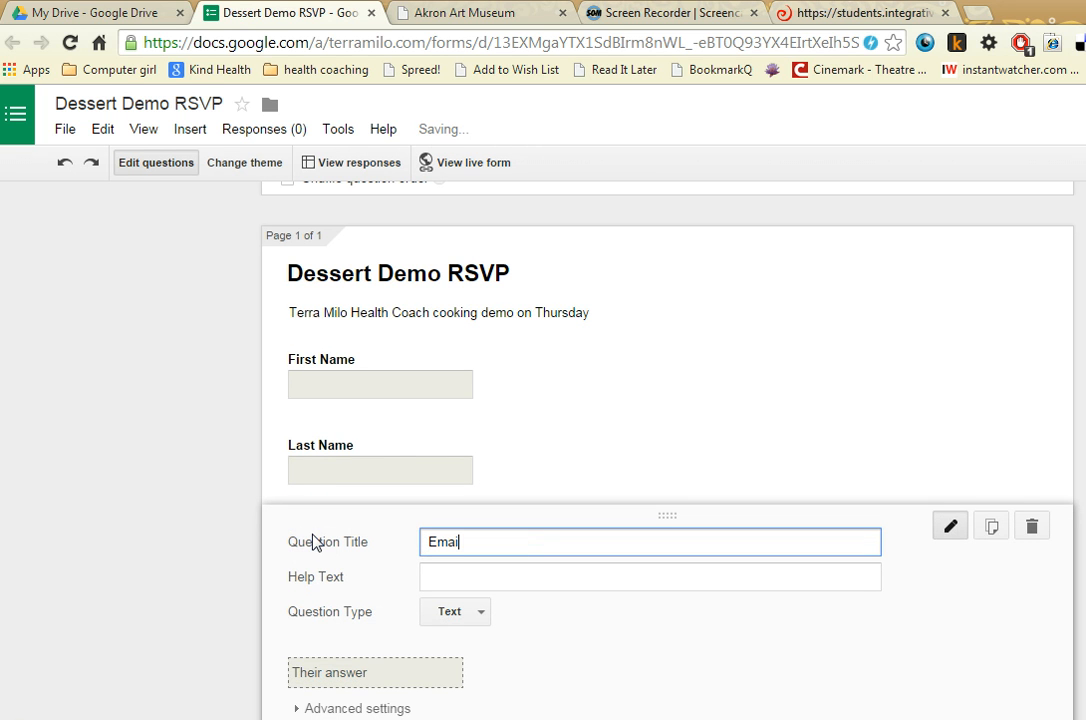
pyautogui.write('Email address')
pyautogui.click(450, 611)
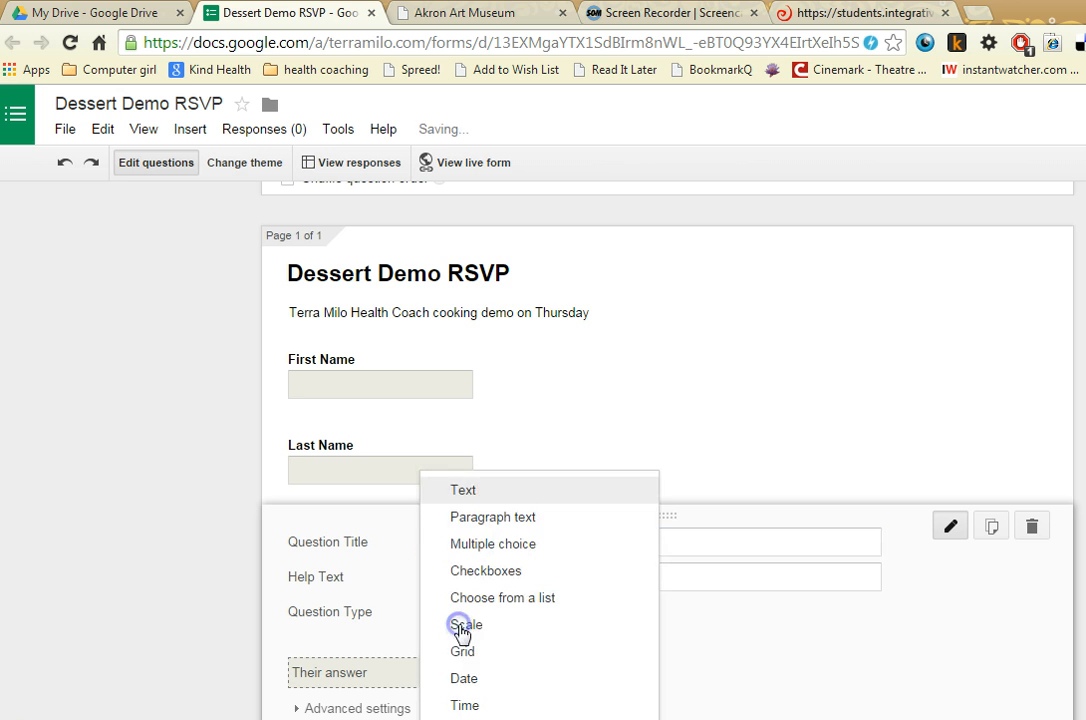
pyautogui.scroll(-2, 720, 577)
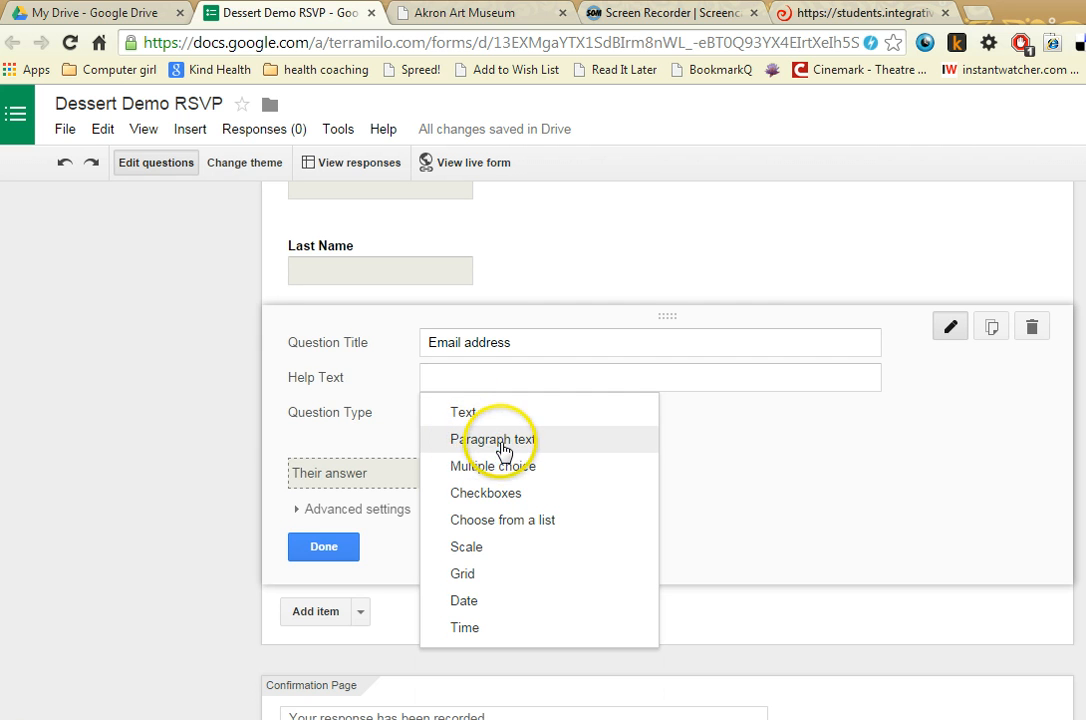
pyautogui.click(503, 450)
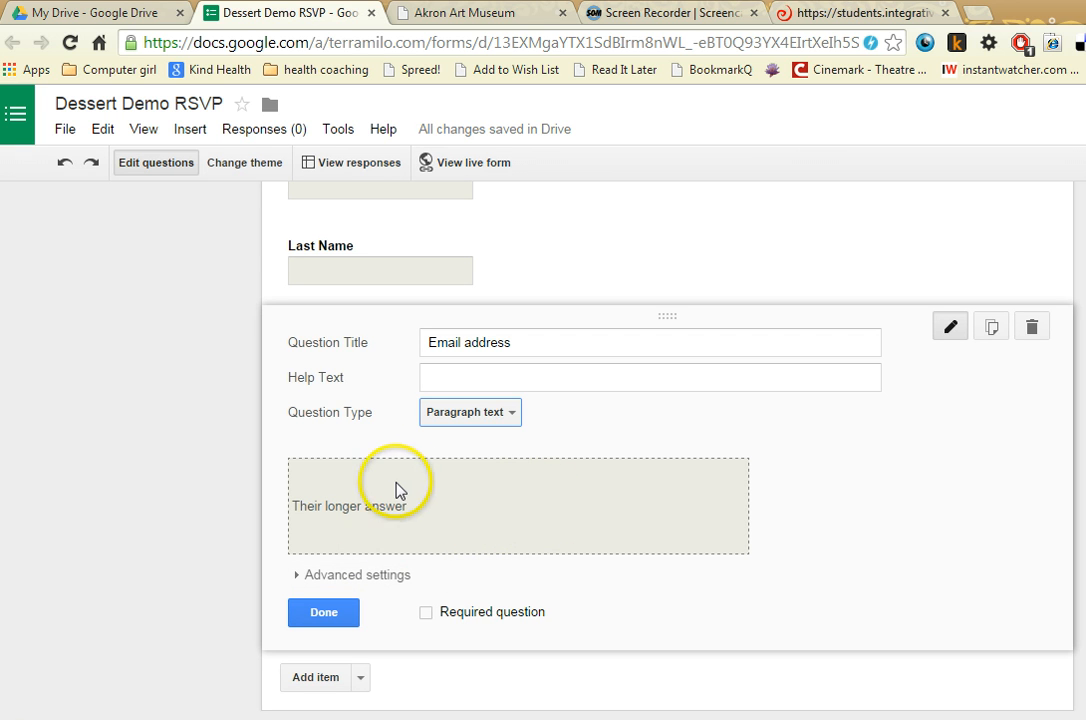
pyautogui.click(450, 412)
pyautogui.click(459, 390)
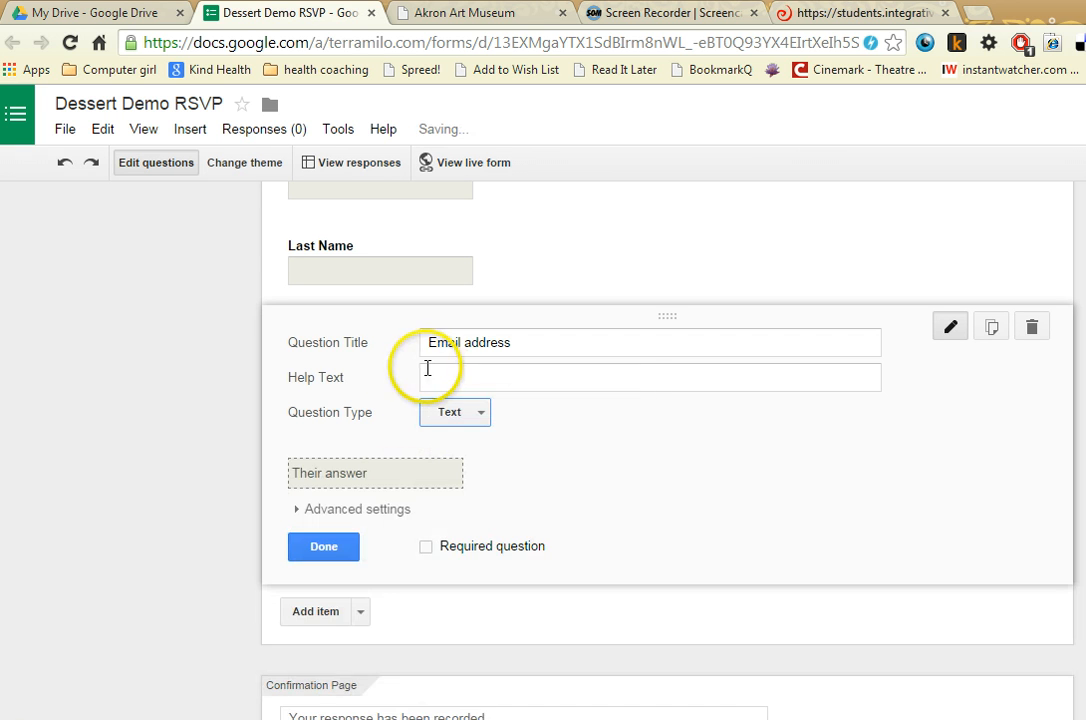
pyautogui.click(334, 554)
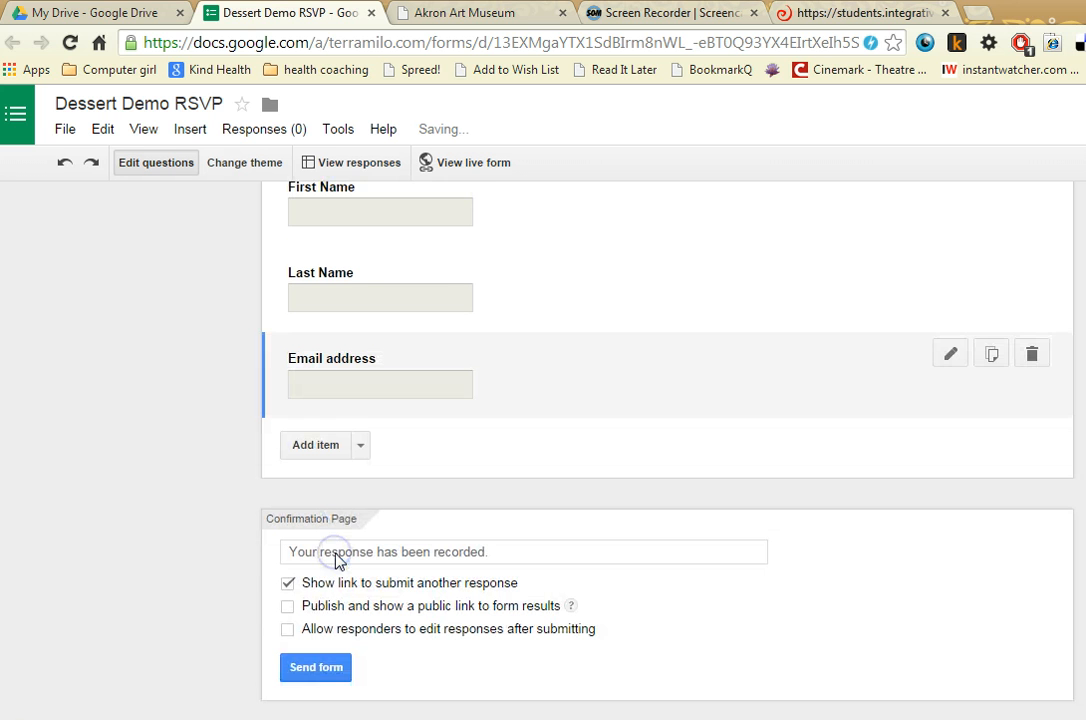
# Step: Add "(each person should register)" to the end of the form description
pyautogui.scroll(3, 187, 465)
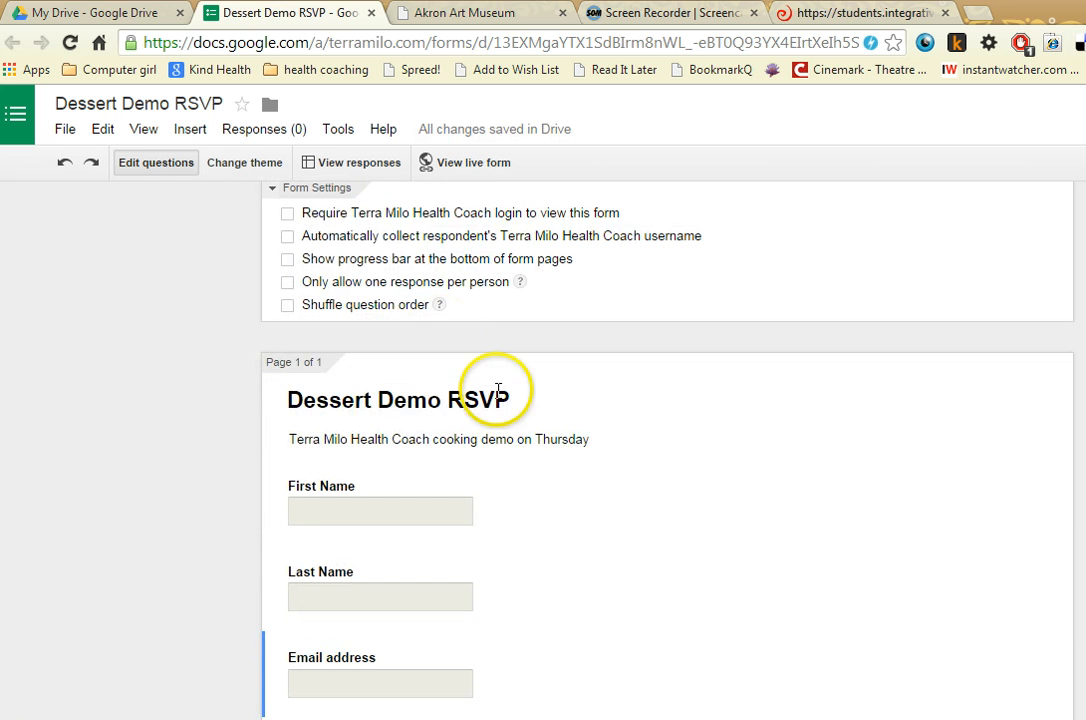
pyautogui.click(557, 442)
pyautogui.click(641, 445)
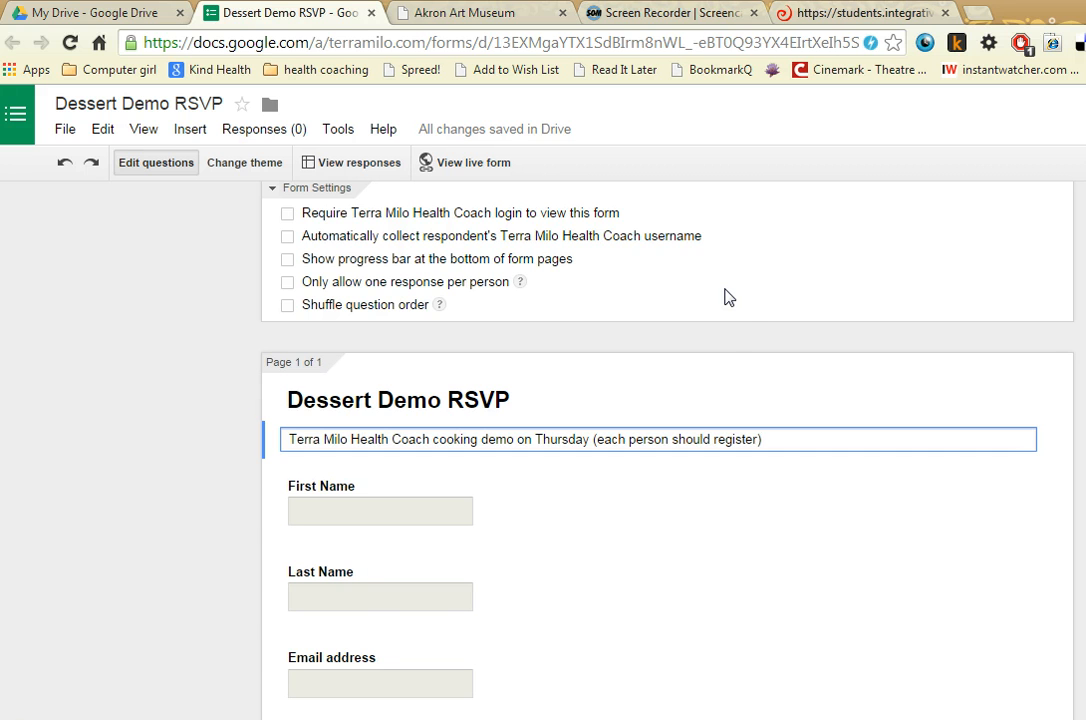
# Step: Extend the confirmation page message to read "Your response has been recorded. See you Thursday!"
pyautogui.scroll(-3, 720, 308)
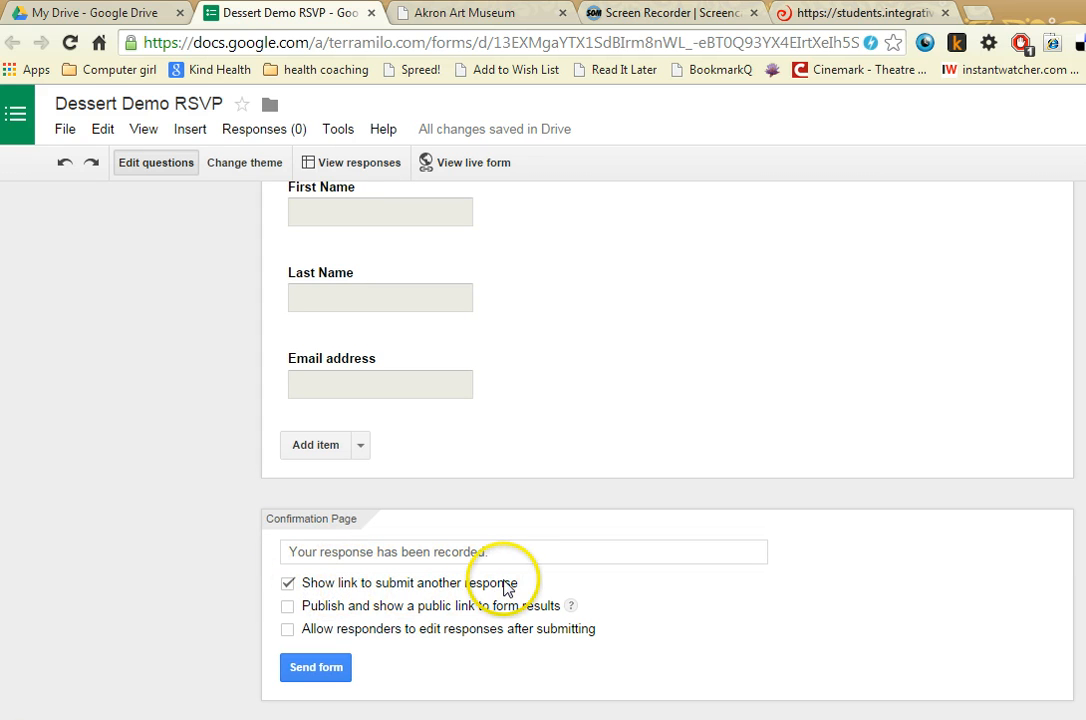
pyautogui.click(518, 553)
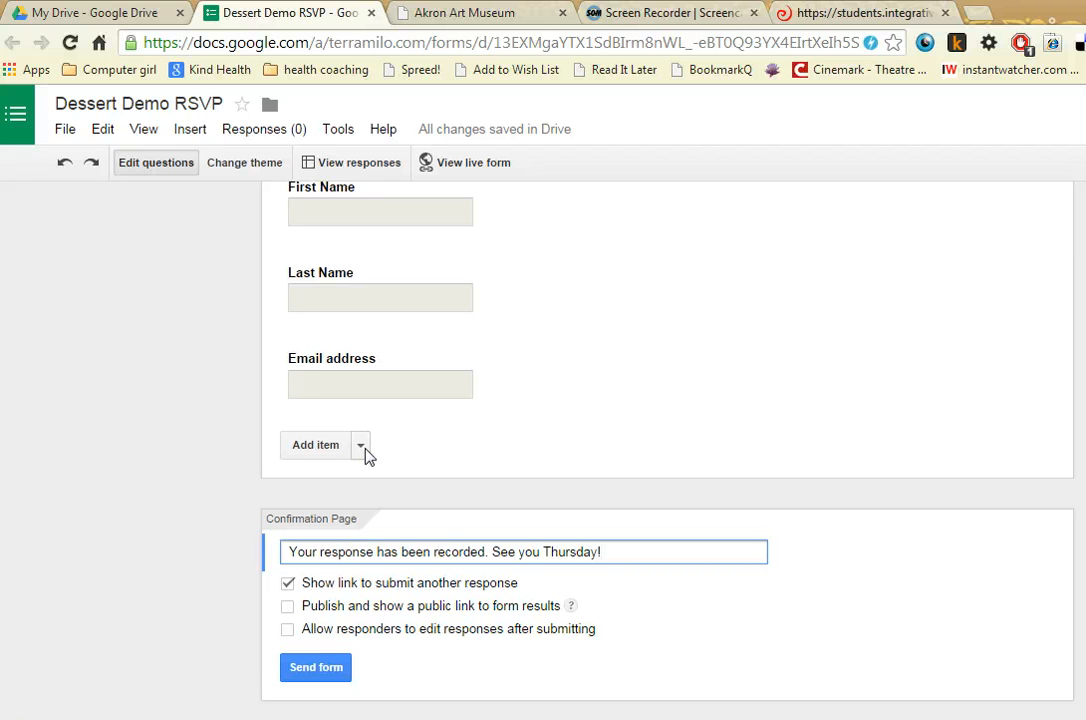
pyautogui.click(405, 465)
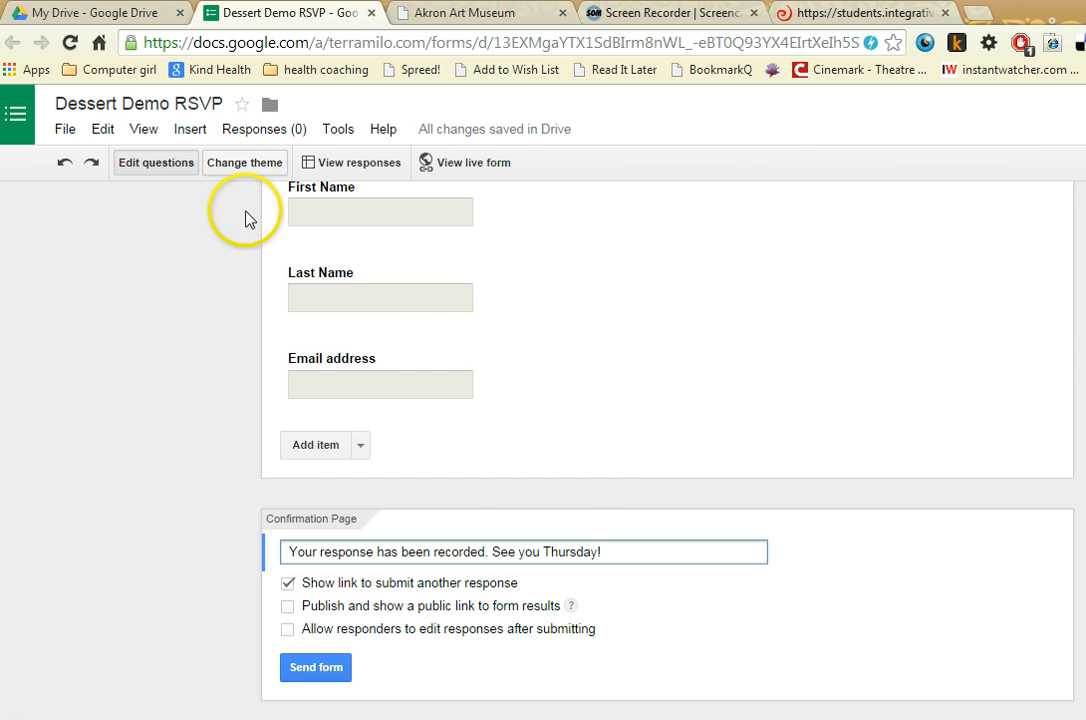
# Step: Try the Fireworks theme on the form, and apply the Forks & Knives theme instead
pyautogui.scroll(3, 242, 385)
pyautogui.click(242, 165)
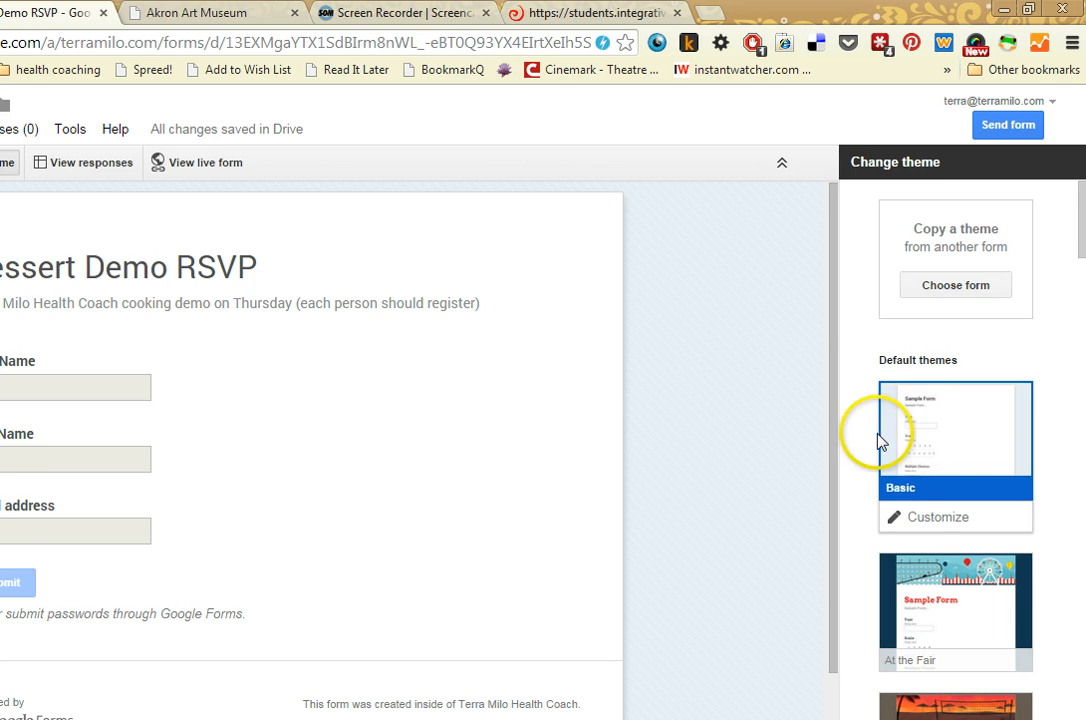
pyautogui.scroll(-2, 847, 390)
pyautogui.scroll(-3, 855, 395)
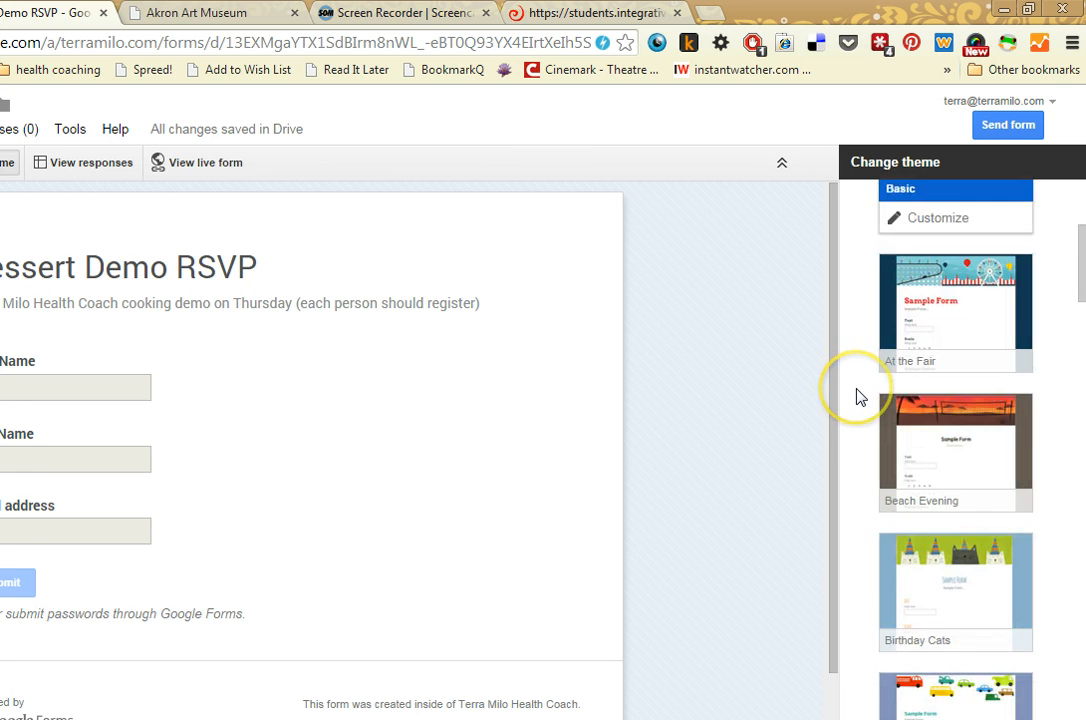
pyautogui.scroll(-1, 859, 397)
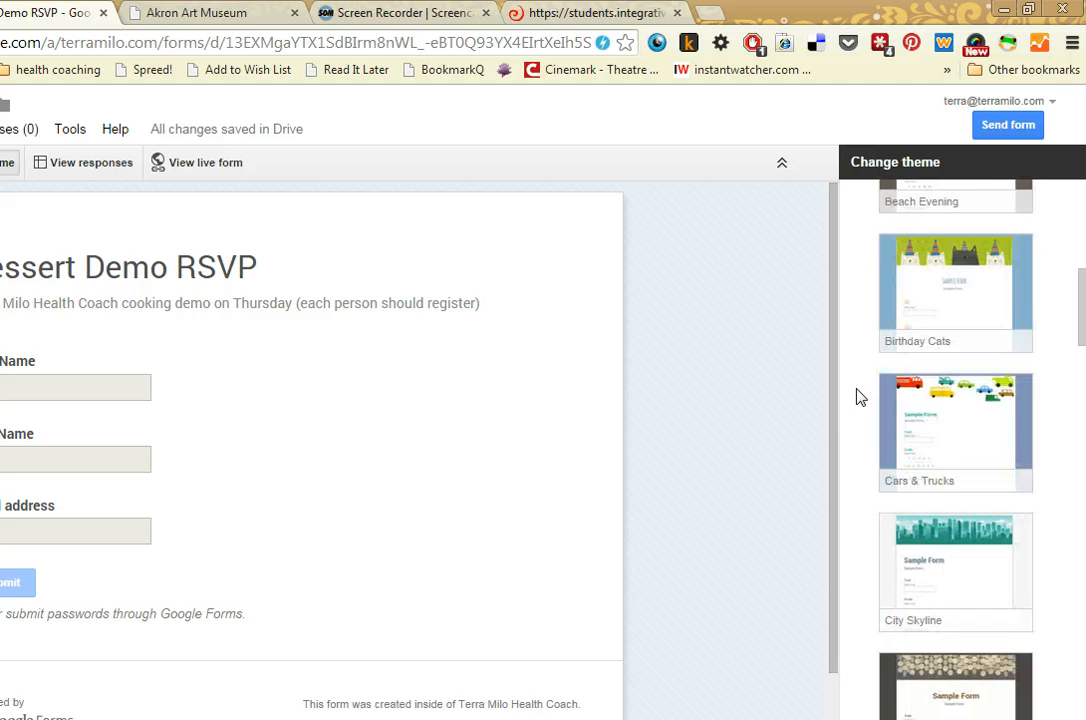
pyautogui.scroll(-2, 859, 397)
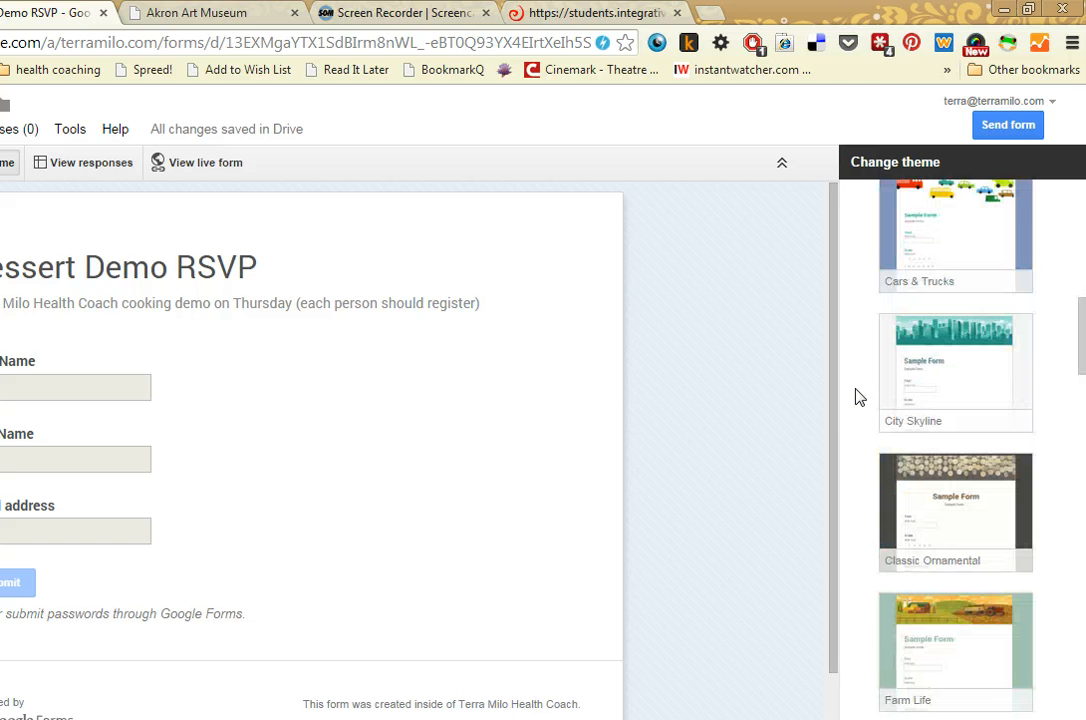
pyautogui.scroll(-3, 858, 397)
pyautogui.scroll(-1, 858, 397)
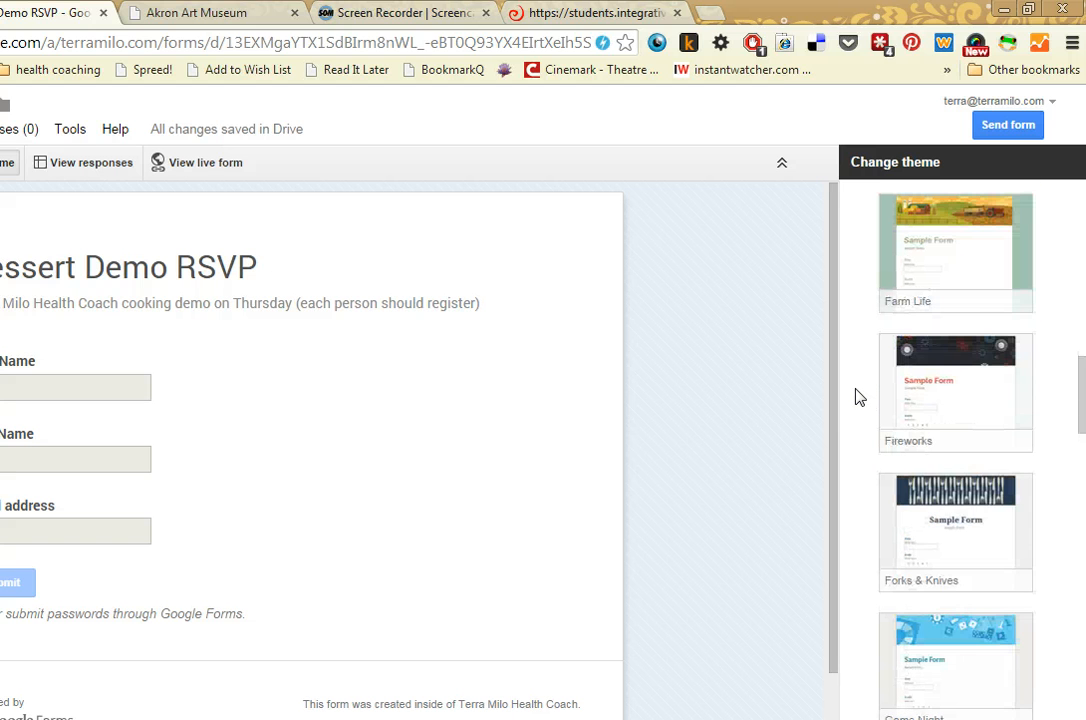
pyautogui.click(962, 366)
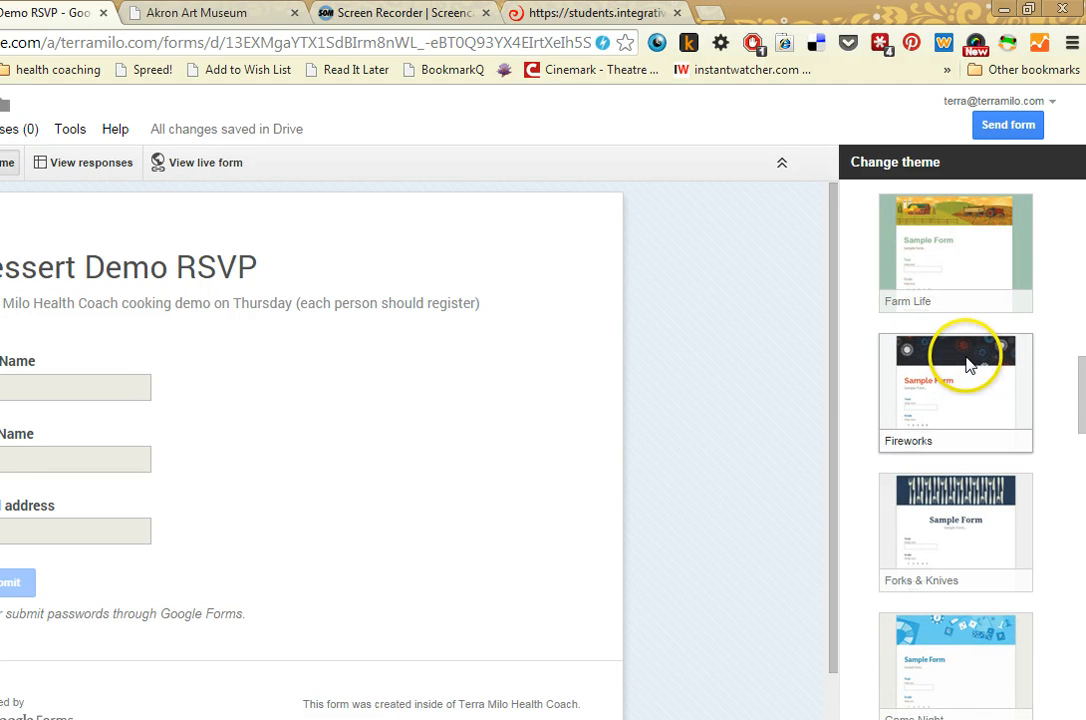
pyautogui.click(909, 405)
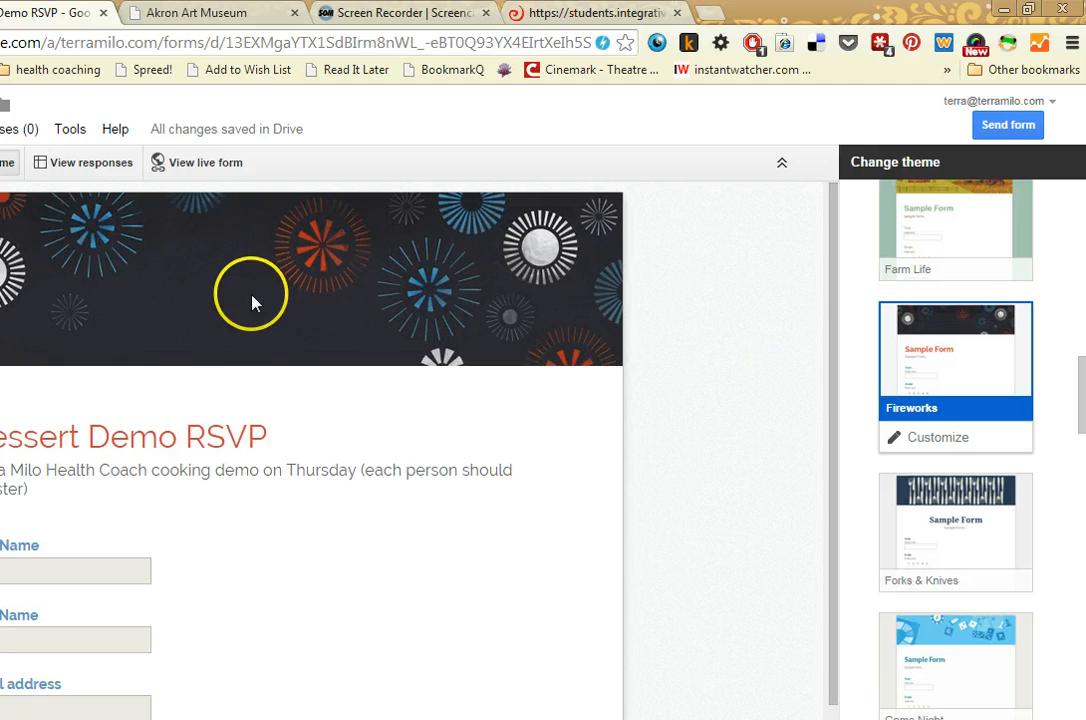
pyautogui.click(928, 509)
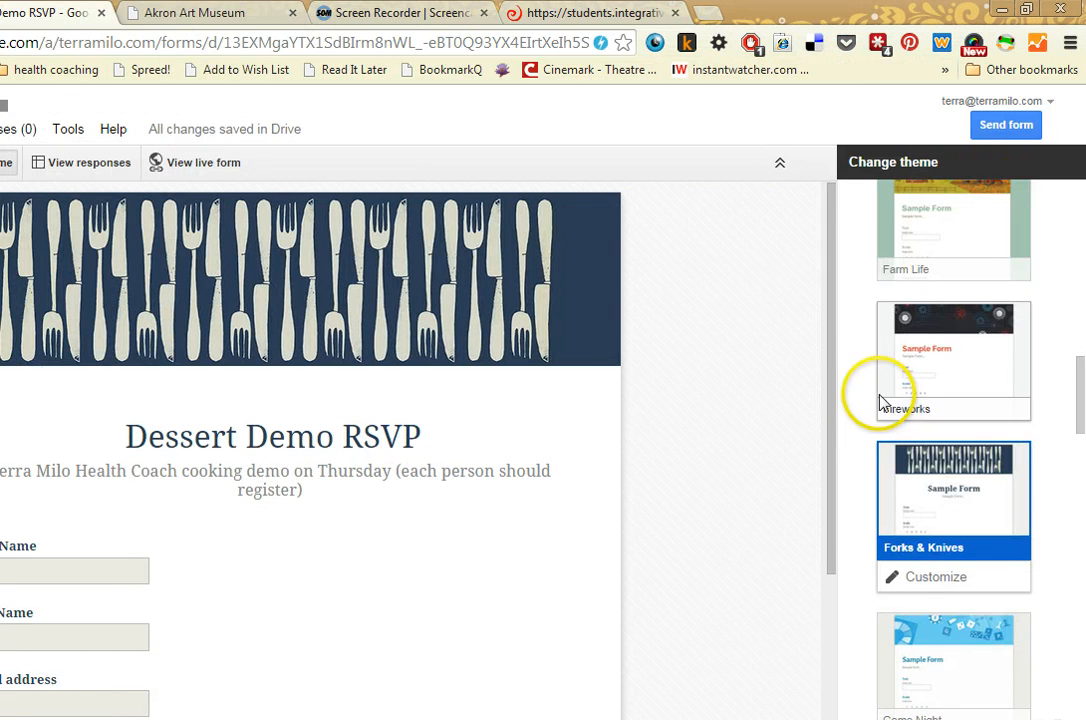
# Step: Look through the remaining default themes below Forks & Knives
pyautogui.scroll(-3, 860, 400)
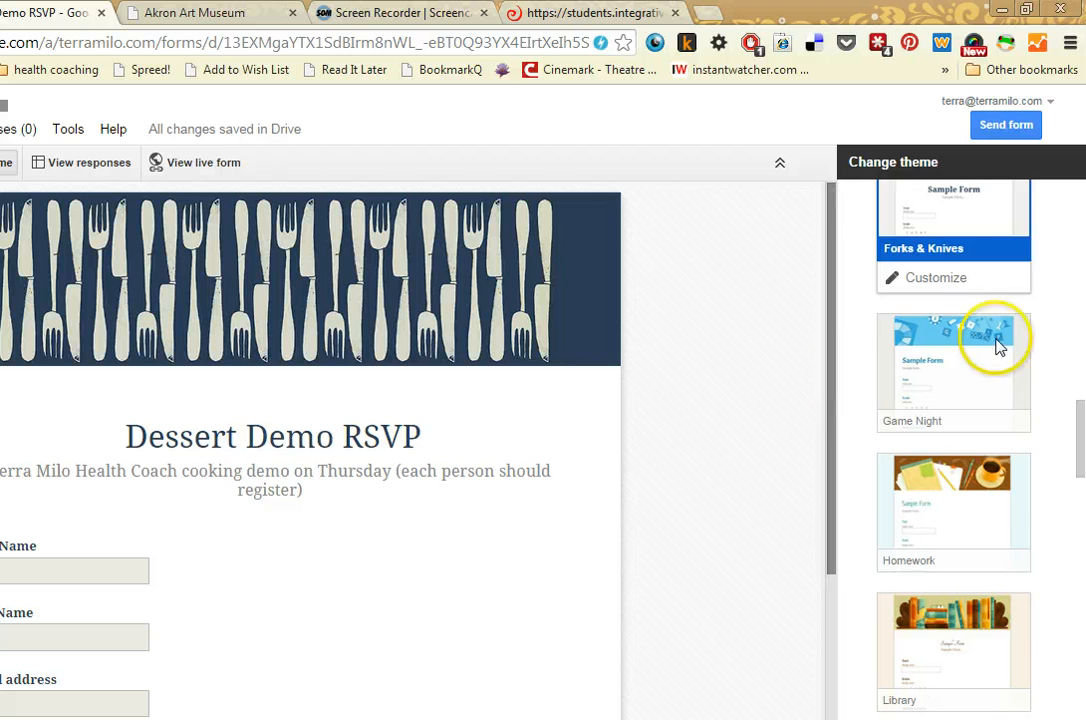
pyautogui.scroll(-4, 848, 364)
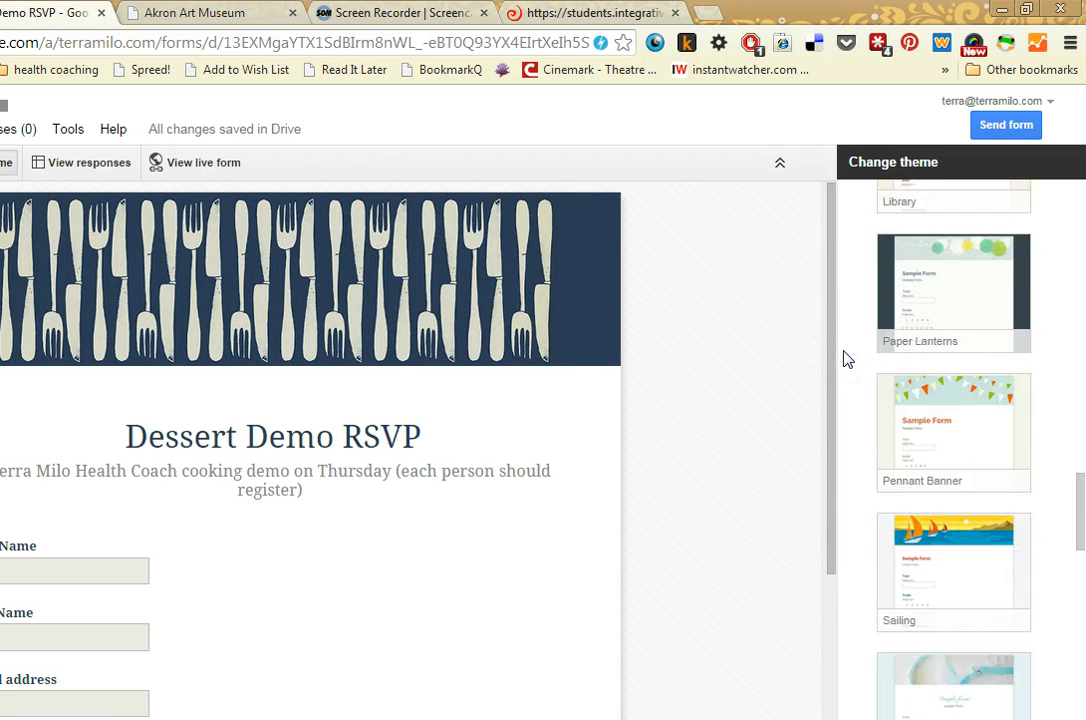
pyautogui.scroll(-3, 844, 359)
pyautogui.click(868, 340)
pyautogui.scroll(-2, 844, 360)
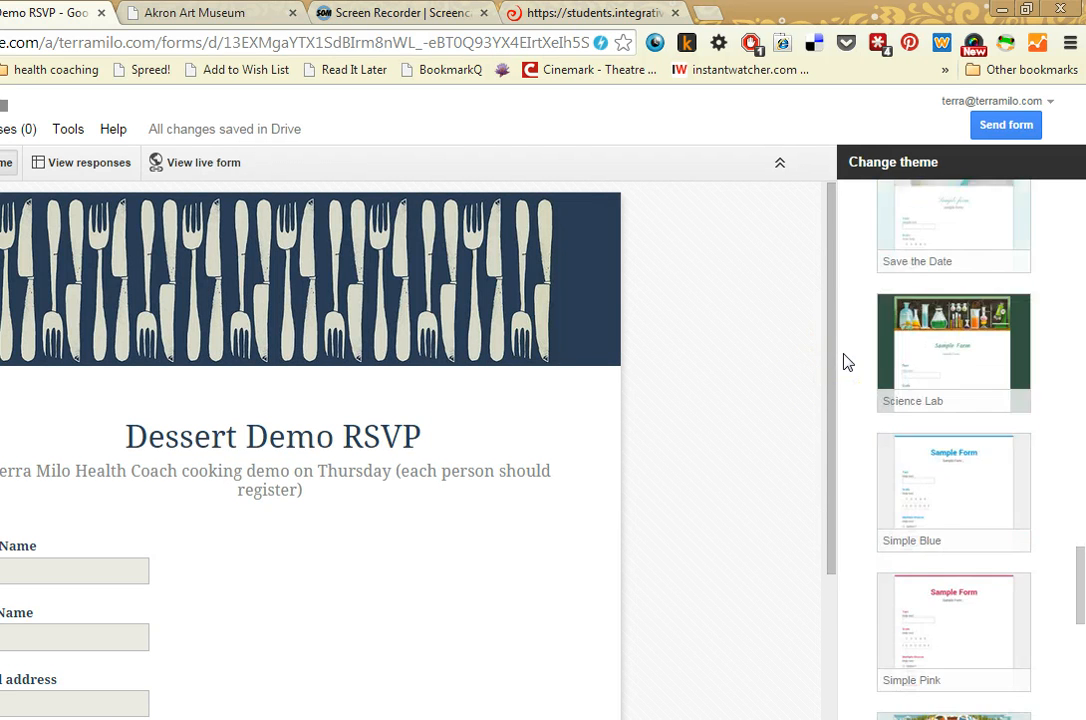
pyautogui.scroll(-6, 844, 360)
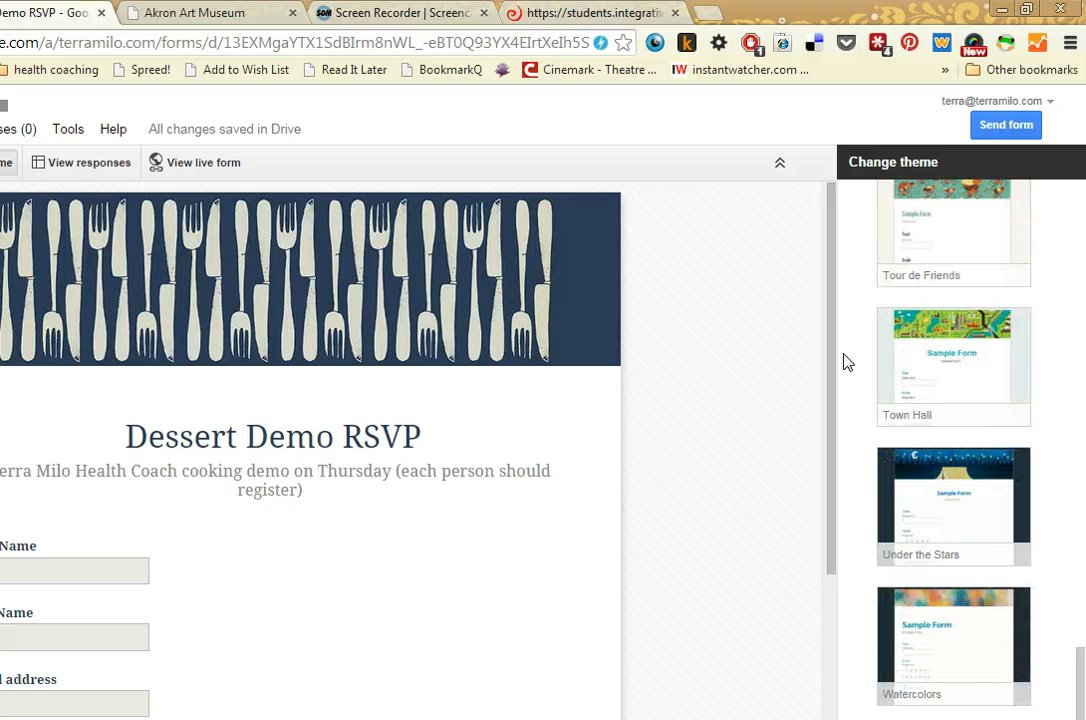
pyautogui.scroll(15, 844, 360)
pyautogui.click(516, 351)
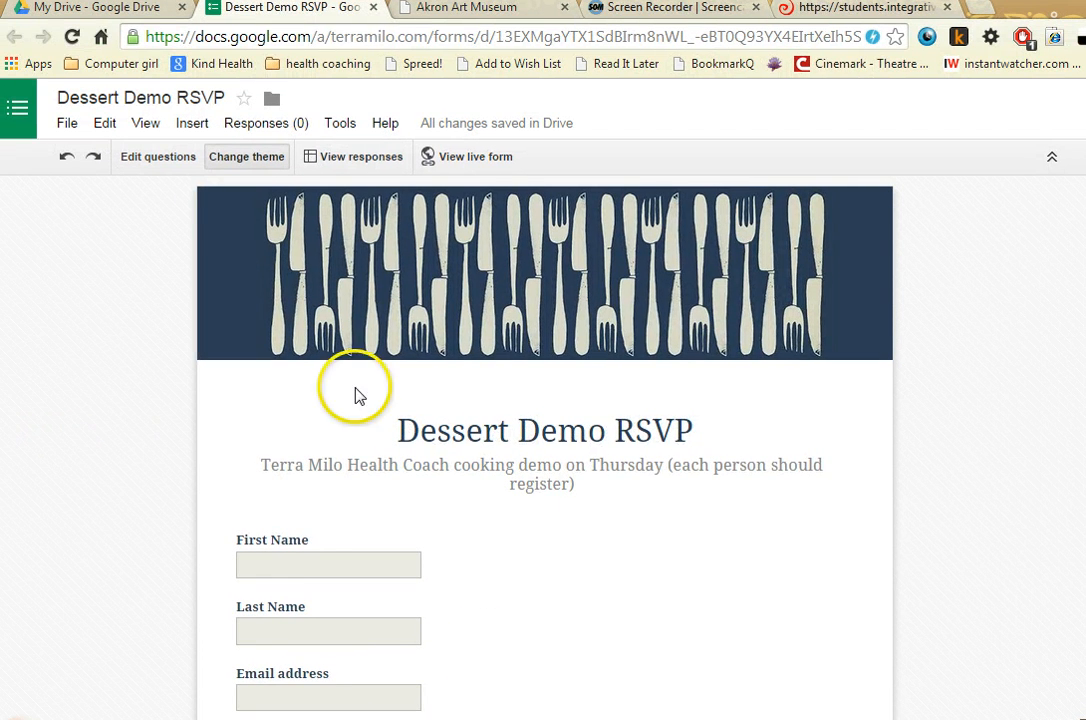
# Step: Check the themed form in the preview and in the live form, and close the live form
pyautogui.scroll(-3, 220, 506)
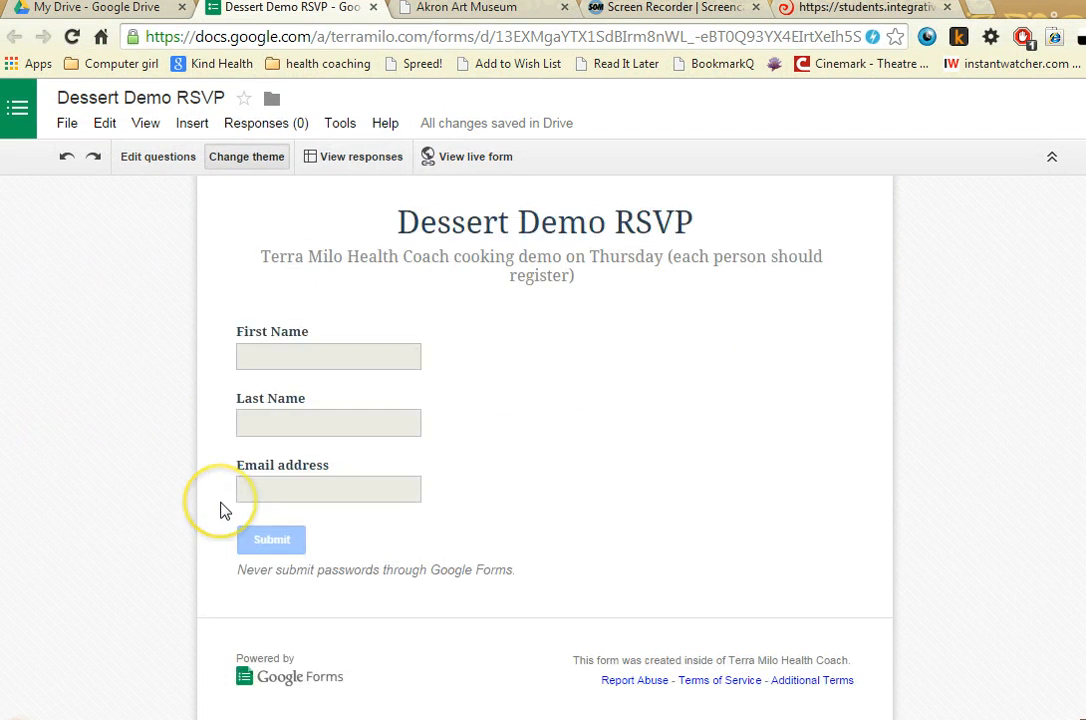
pyautogui.scroll(3, 220, 508)
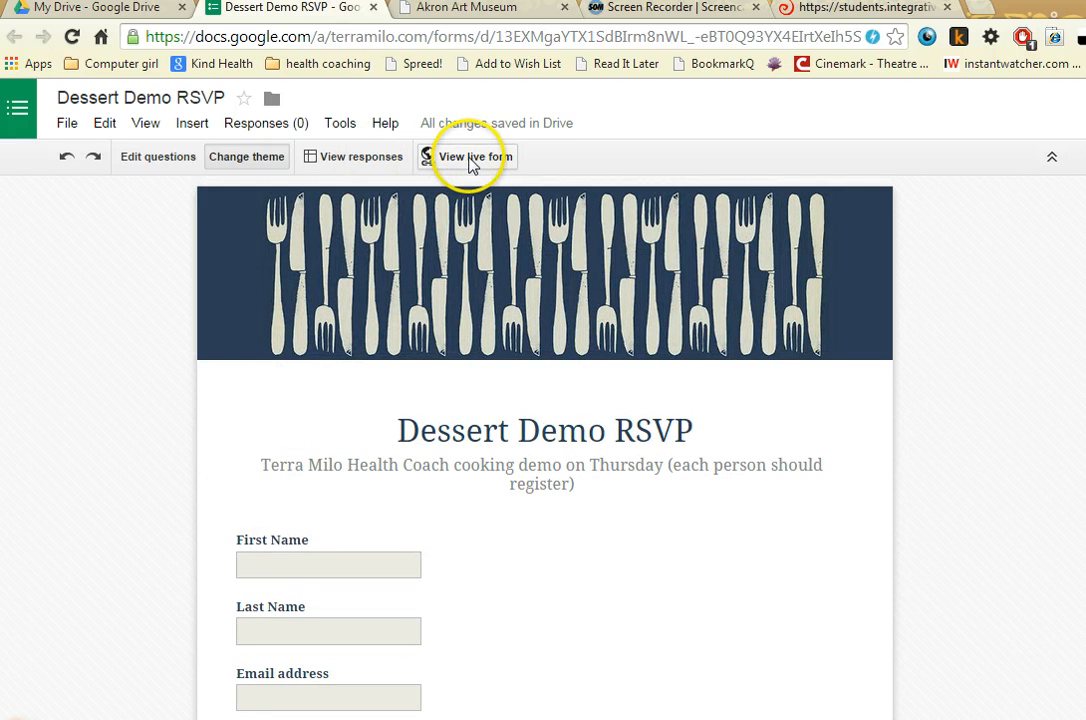
pyautogui.click(476, 161)
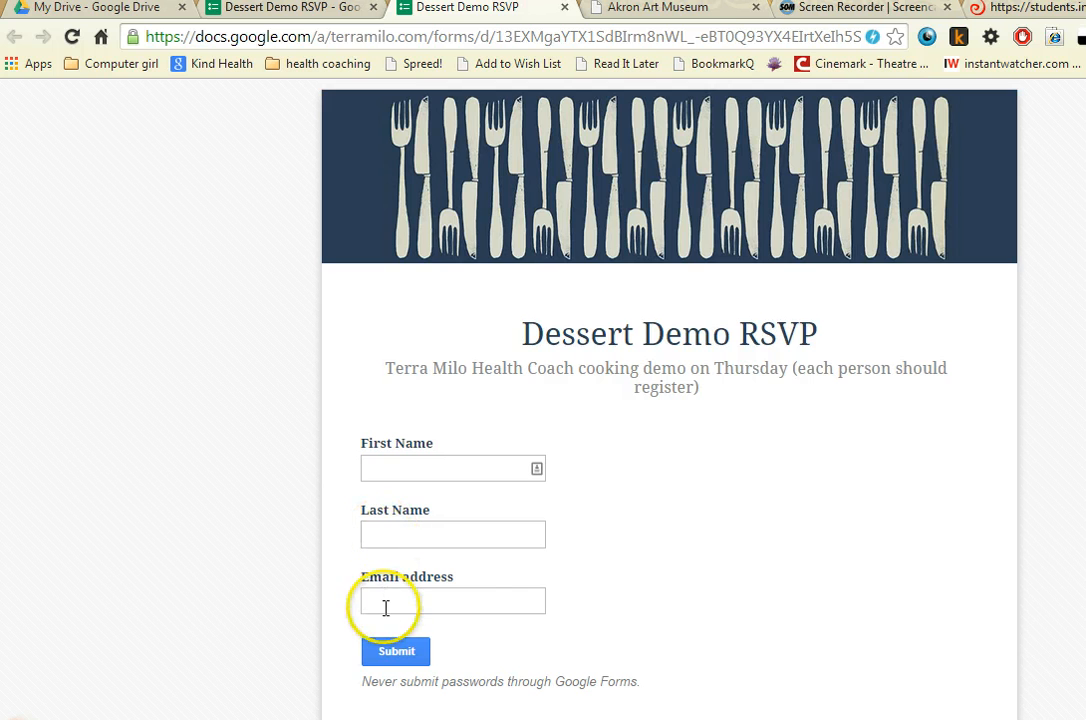
pyautogui.scroll(-1, 660, 622)
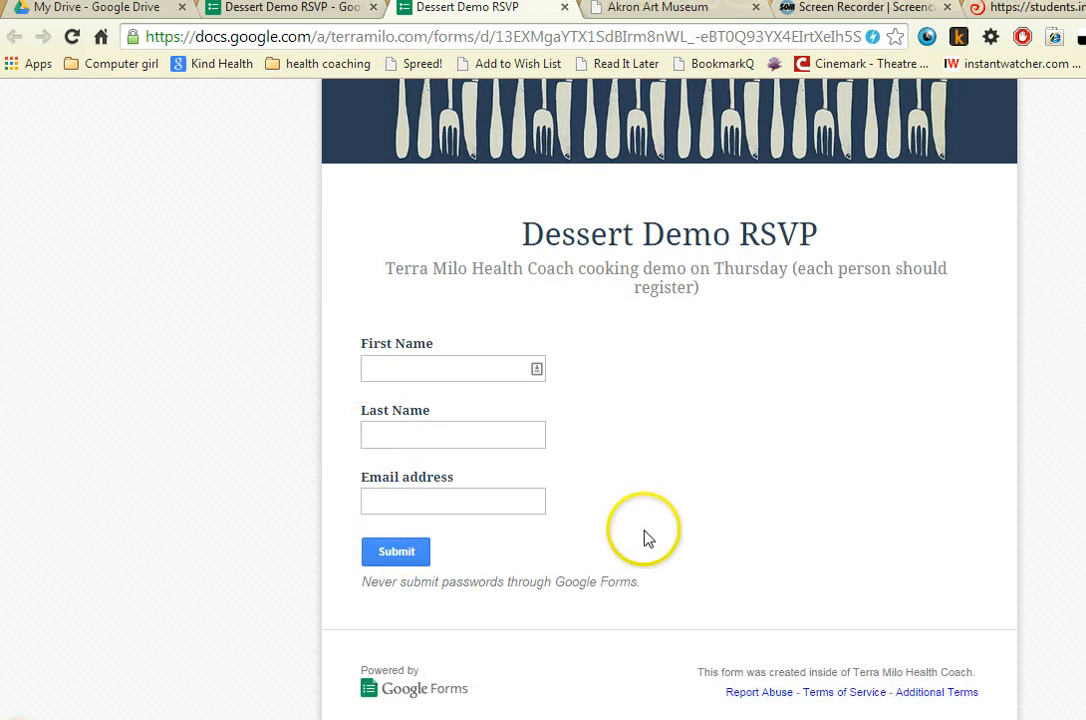
pyautogui.scroll(1, 670, 537)
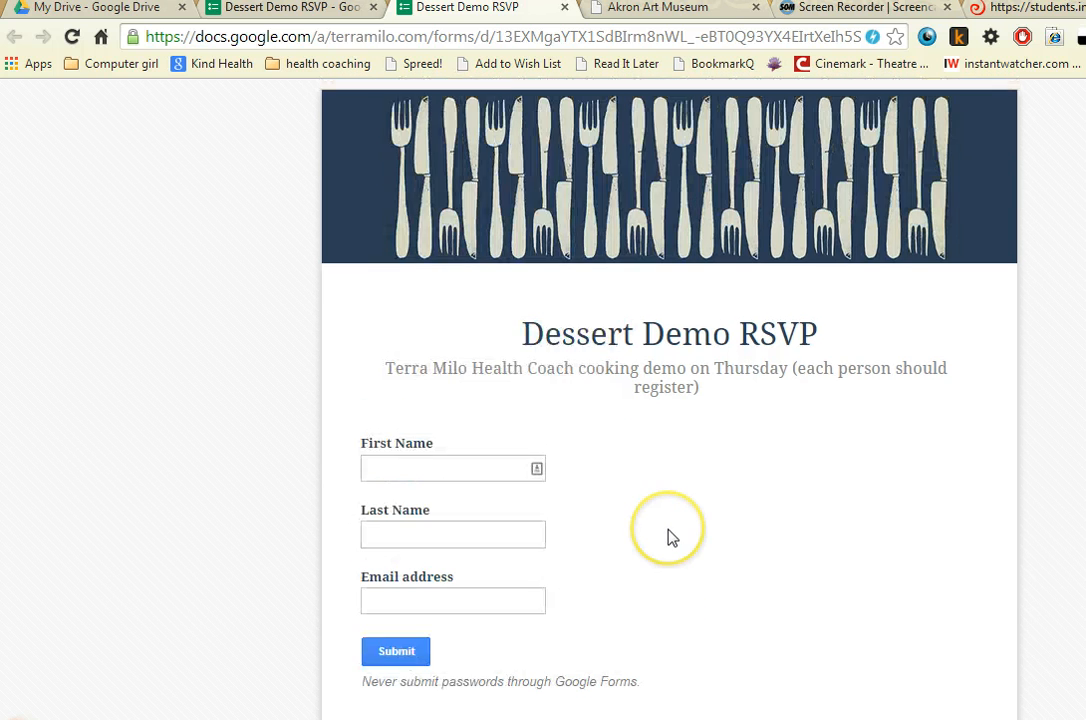
pyautogui.click(564, 7)
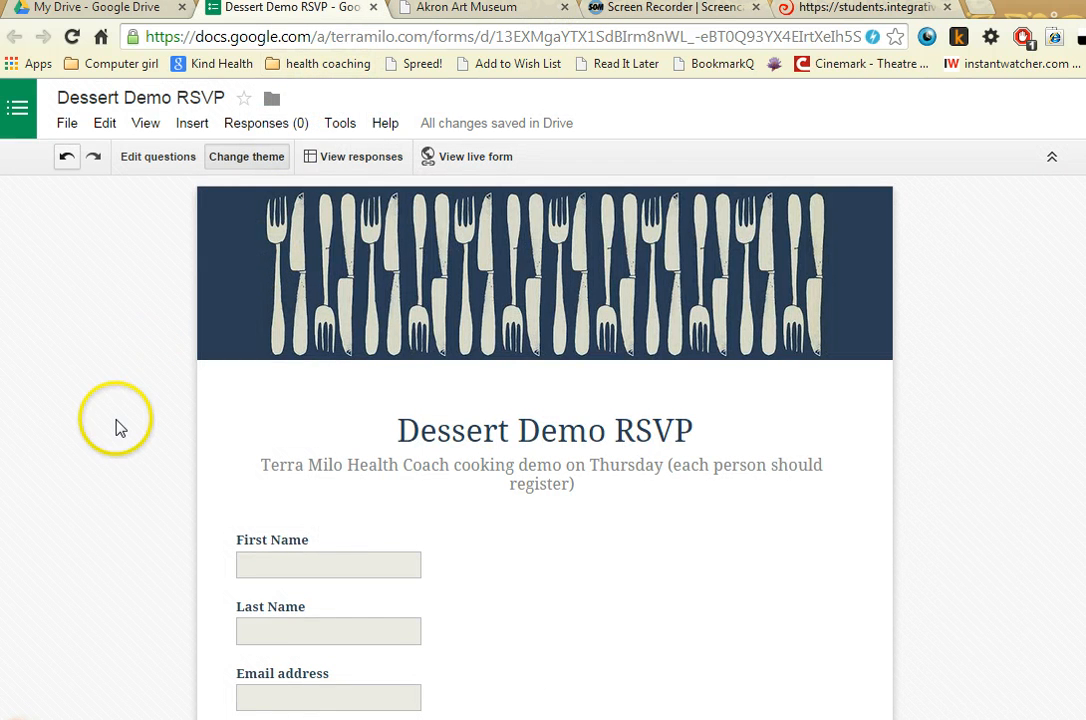
# Step: Return to editing the questions, and turn the confirmation page's public link to form results on and back off
pyautogui.scroll(-2, 133, 422)
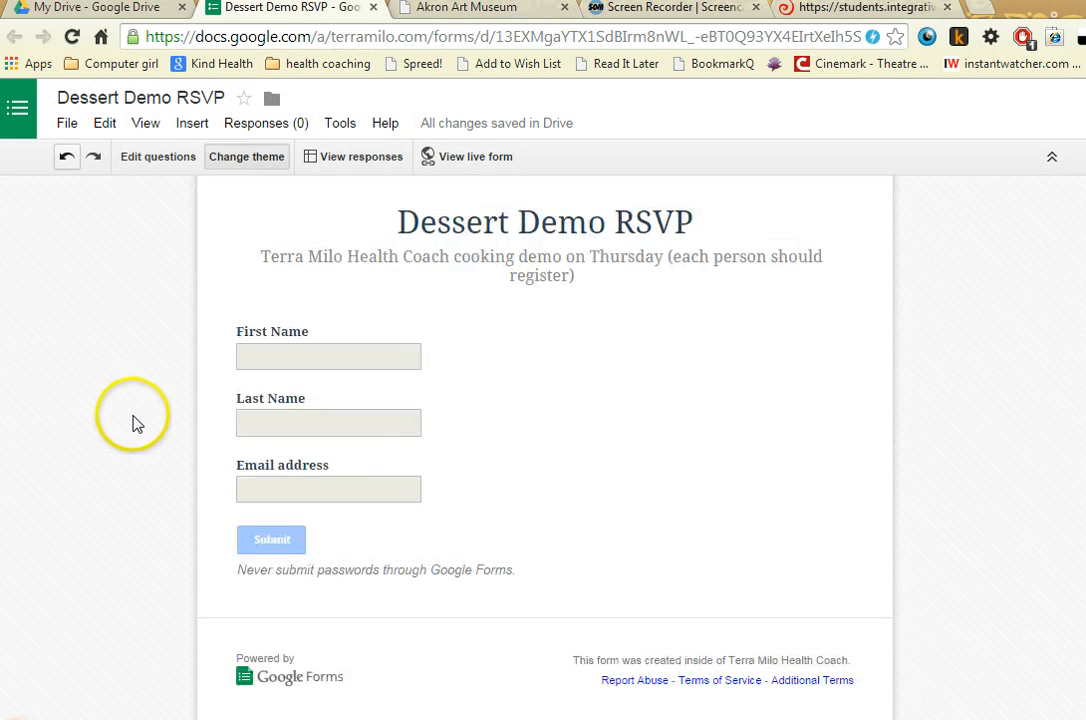
pyautogui.click(152, 160)
pyautogui.scroll(-2, 158, 495)
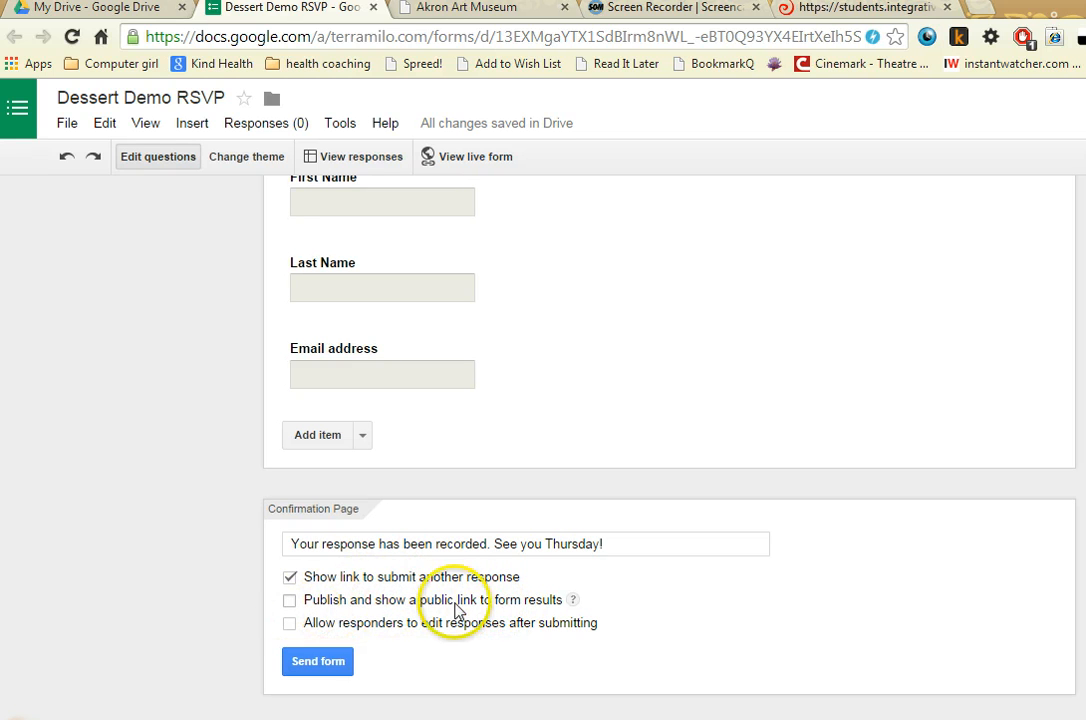
pyautogui.click(546, 603)
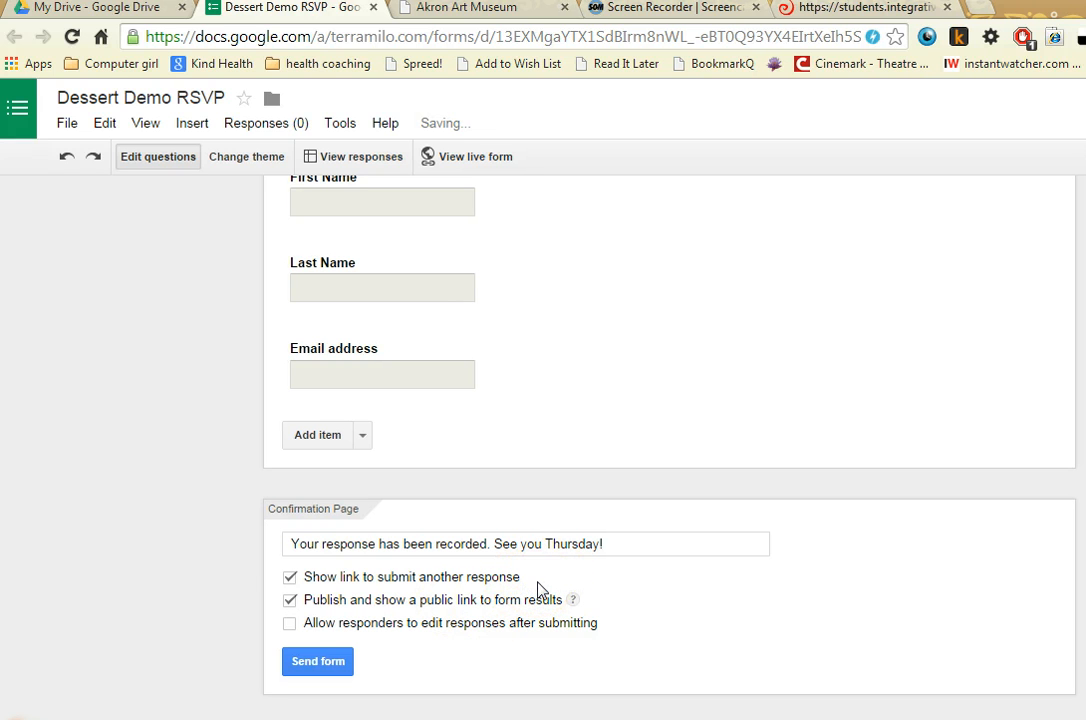
pyautogui.click(289, 600)
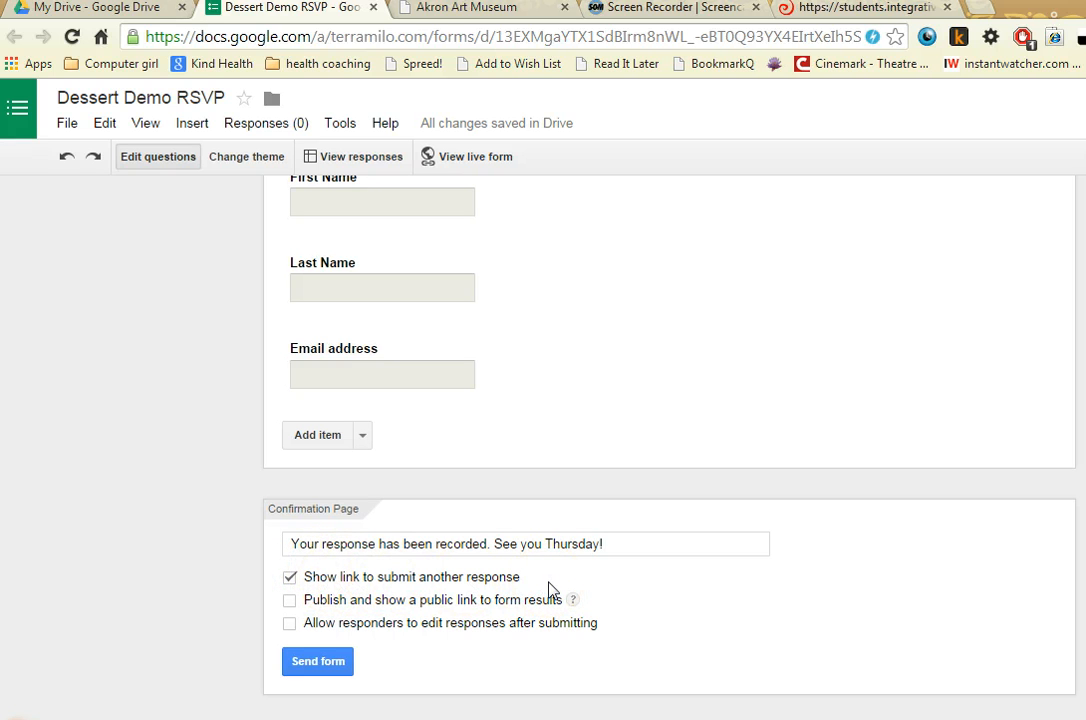
# Step: Open the form's embed options from the sending settings and set the custom width to 500 pixels
pyautogui.click(318, 661)
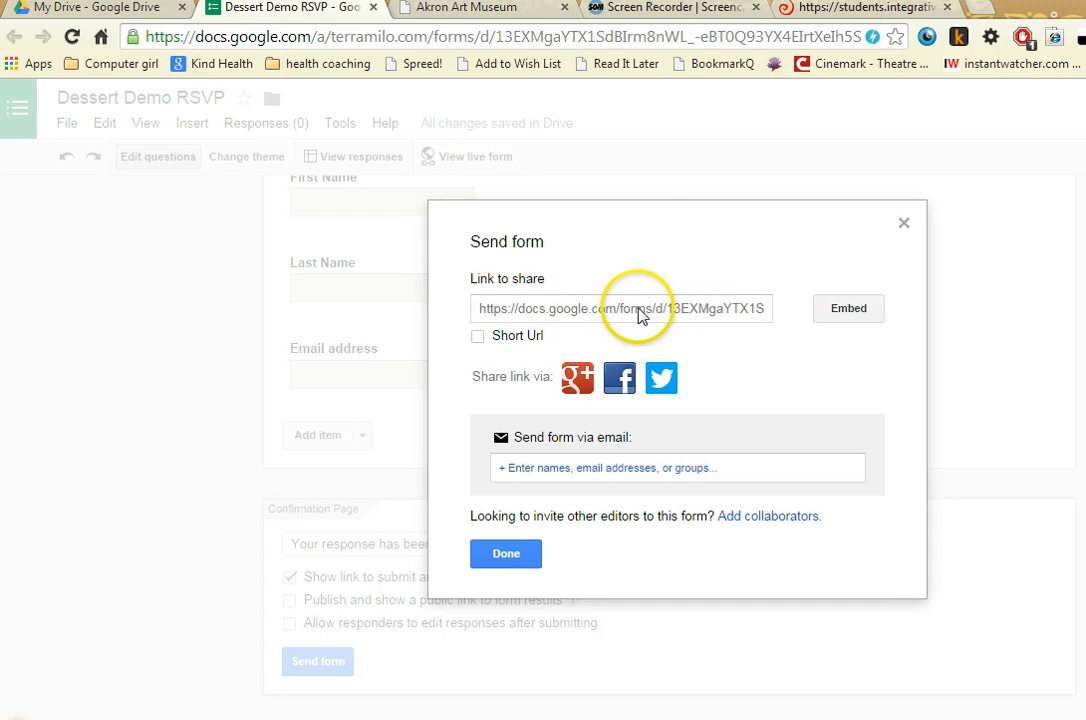
pyautogui.click(849, 309)
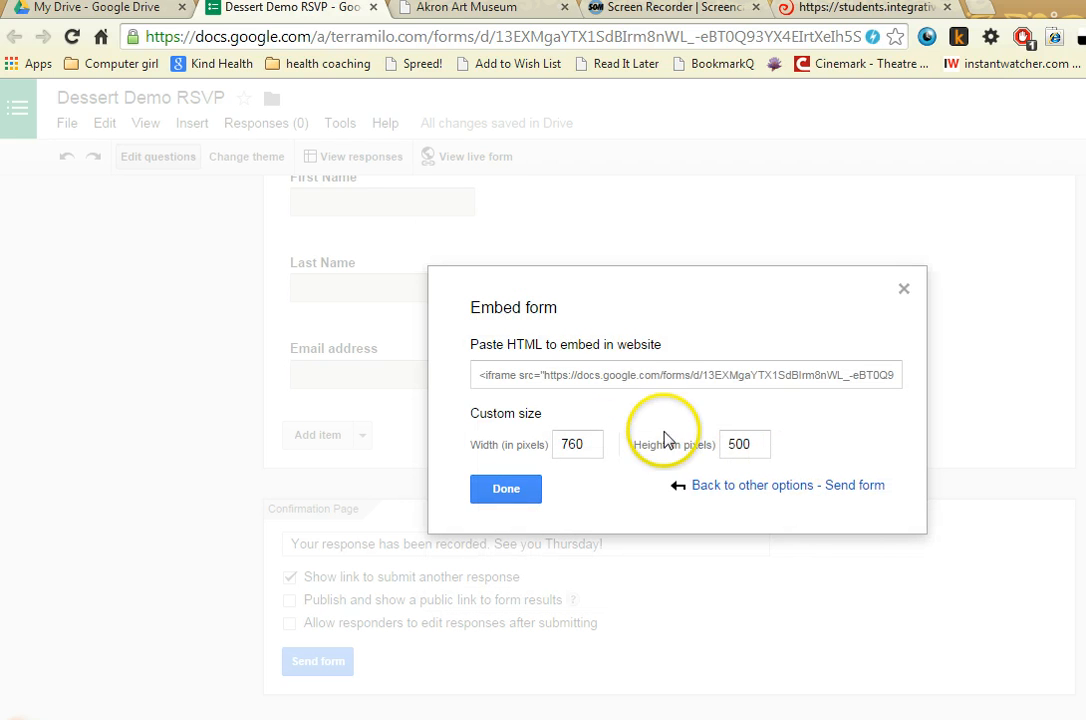
pyautogui.doubleClick(583, 445)
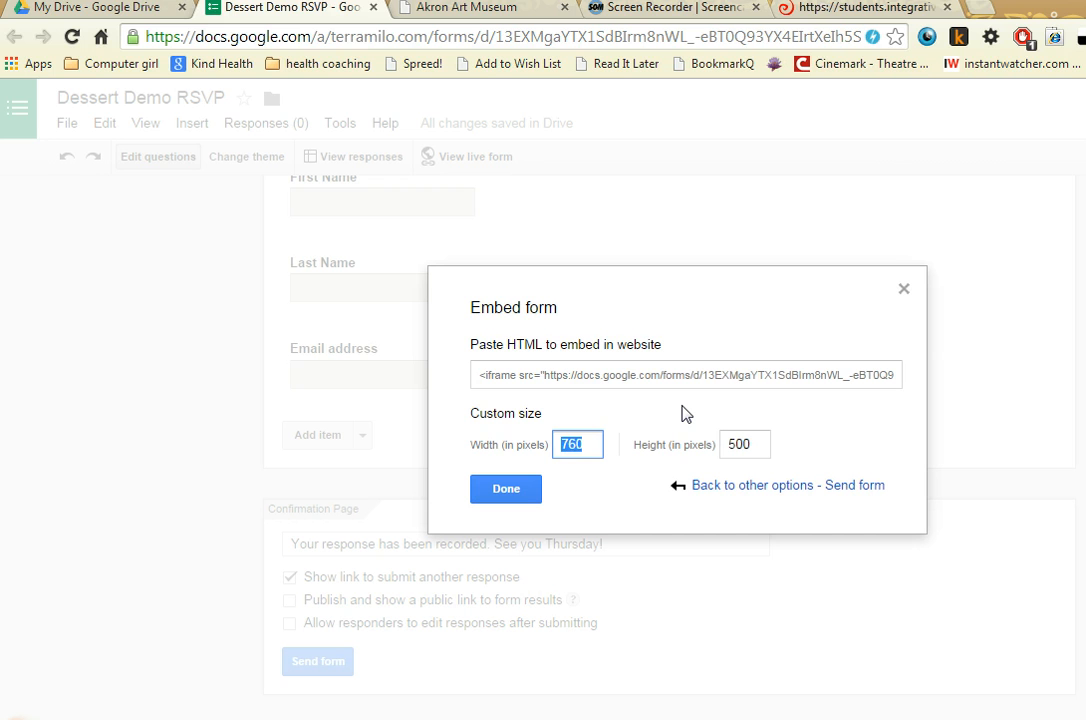
pyautogui.write('500')
pyautogui.press('Tab')
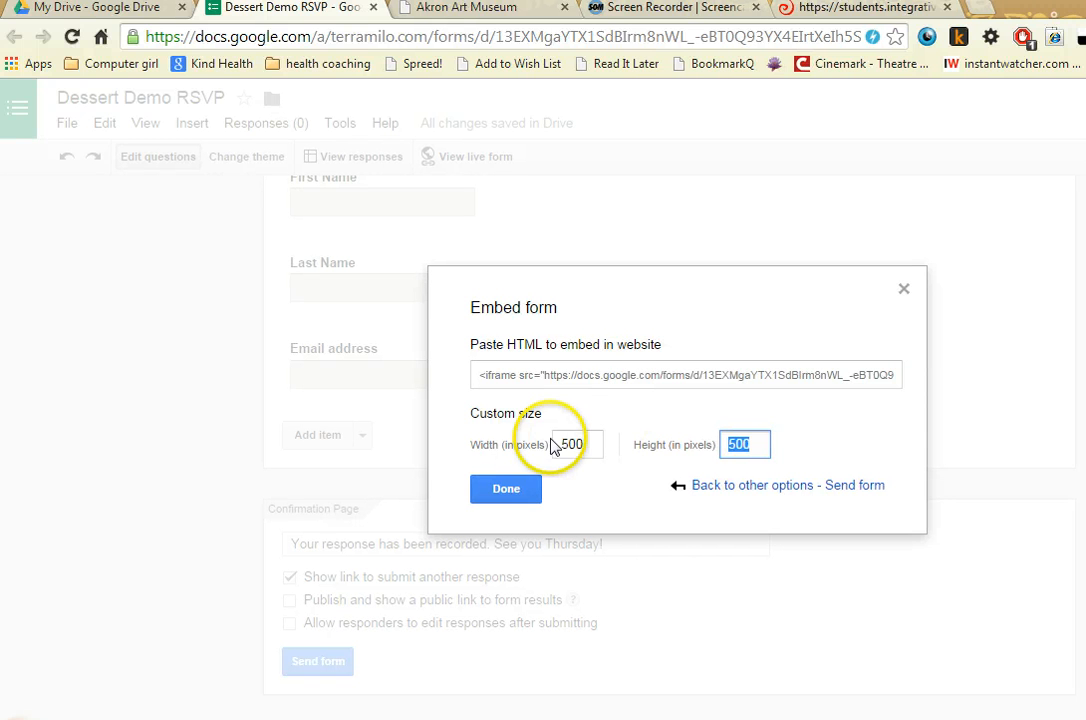
# Step: Copy the form's complete HTML embed code
pyautogui.click(635, 376)
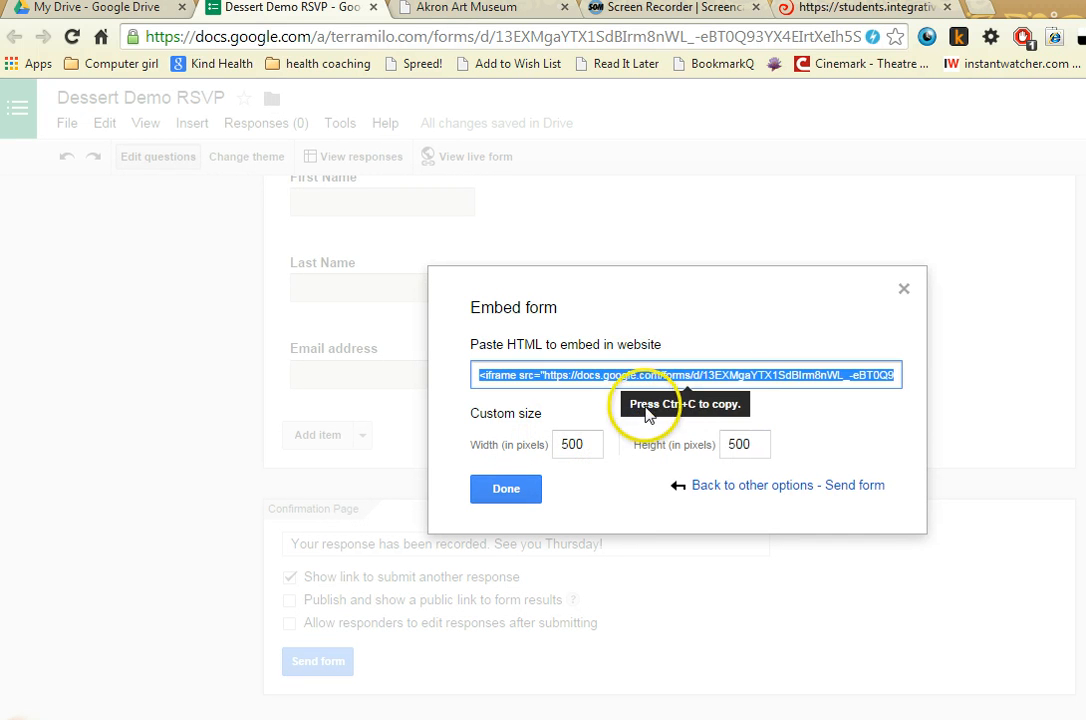
pyautogui.rightClick(631, 379)
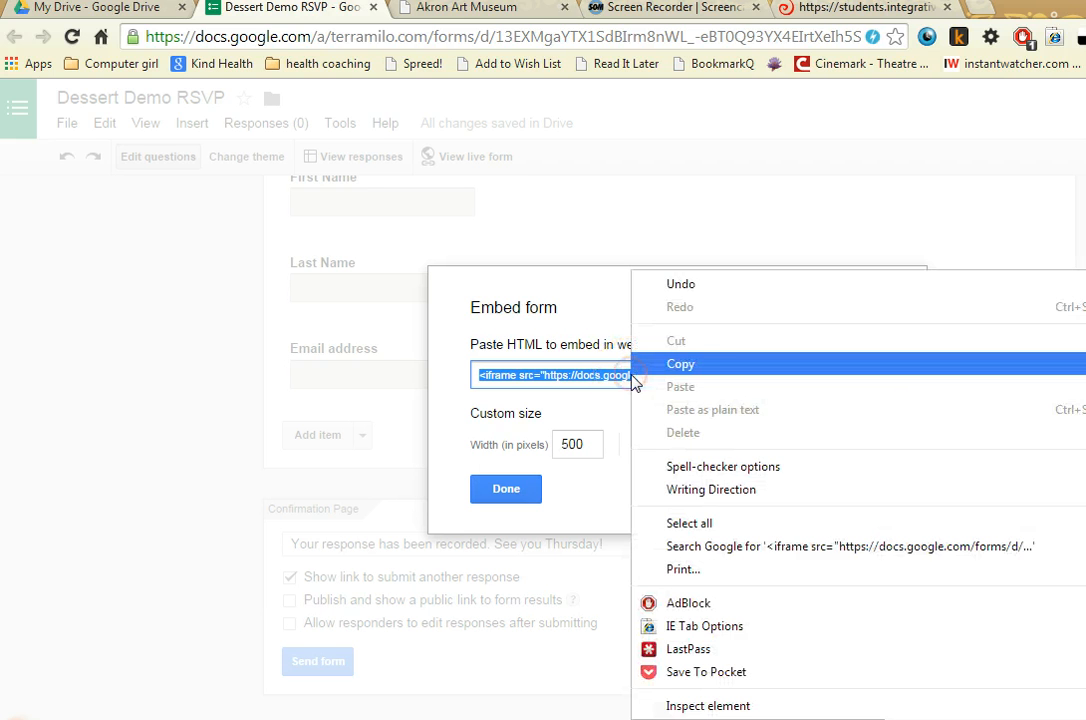
pyautogui.click(699, 366)
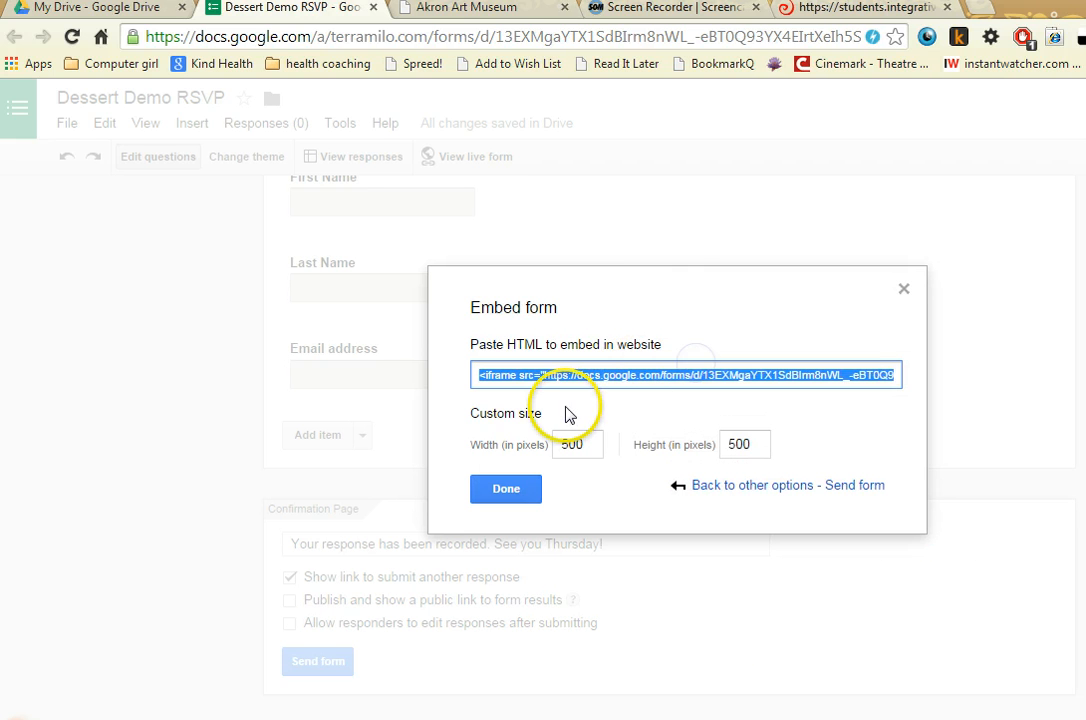
# Step: Switch to the Health Coach Website, reload it, and open the Events page for editing from the content editor
pyautogui.click(845, 17)
pyautogui.click(635, 267)
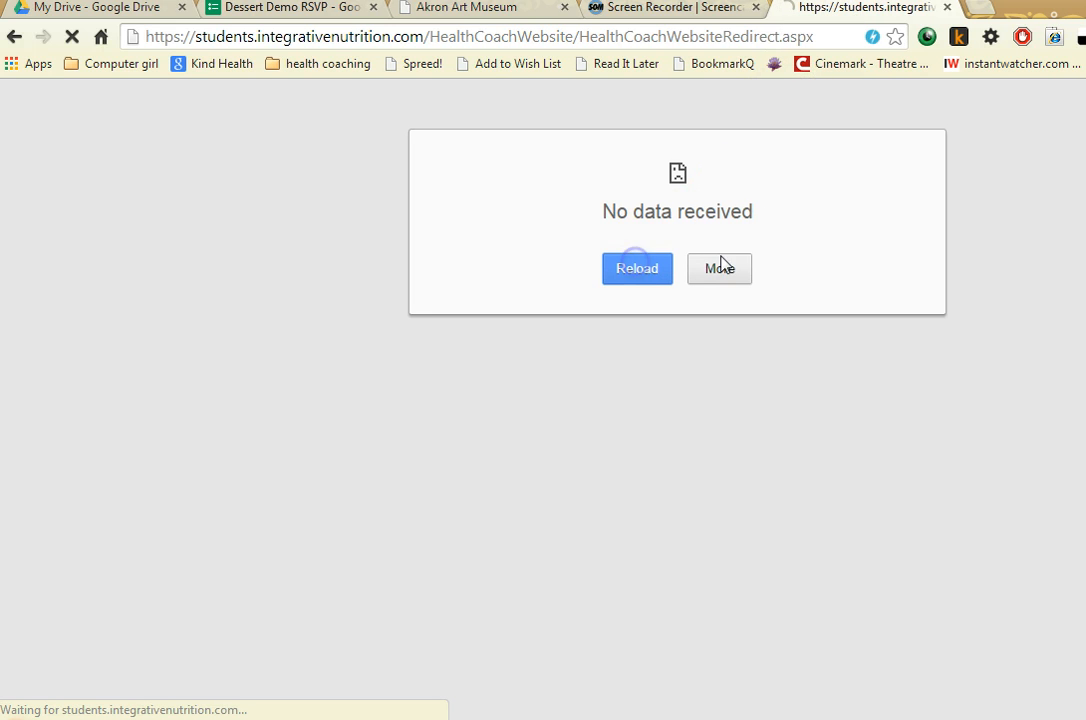
pyautogui.rightClick(209, 241)
pyautogui.click(106, 255)
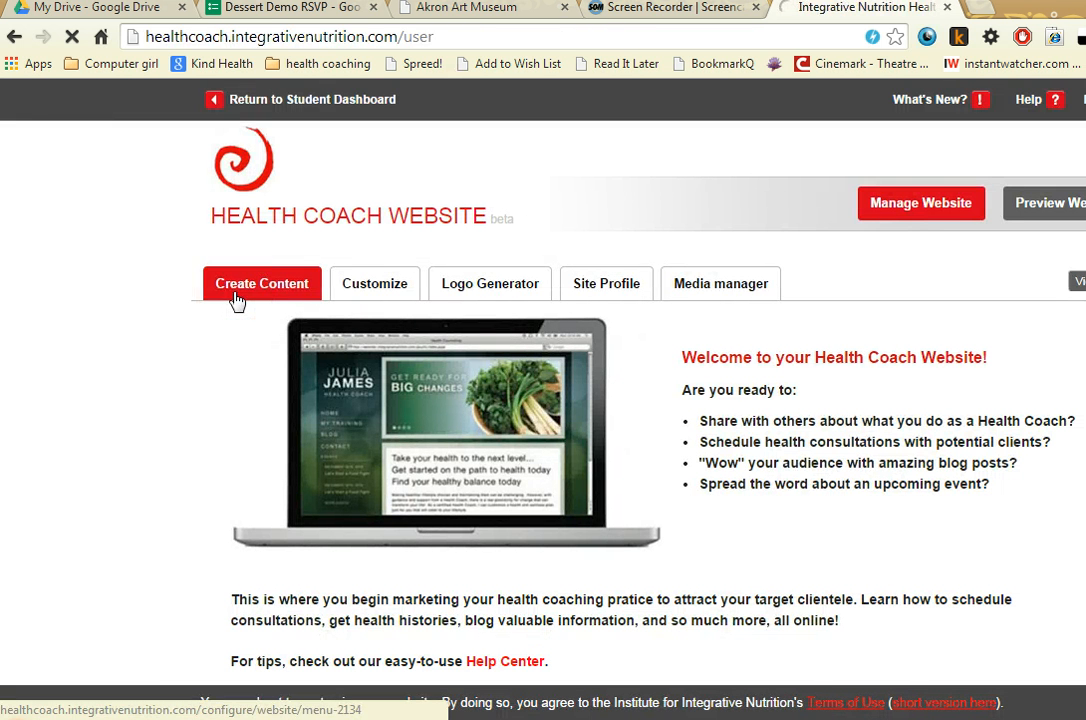
pyautogui.click(153, 395)
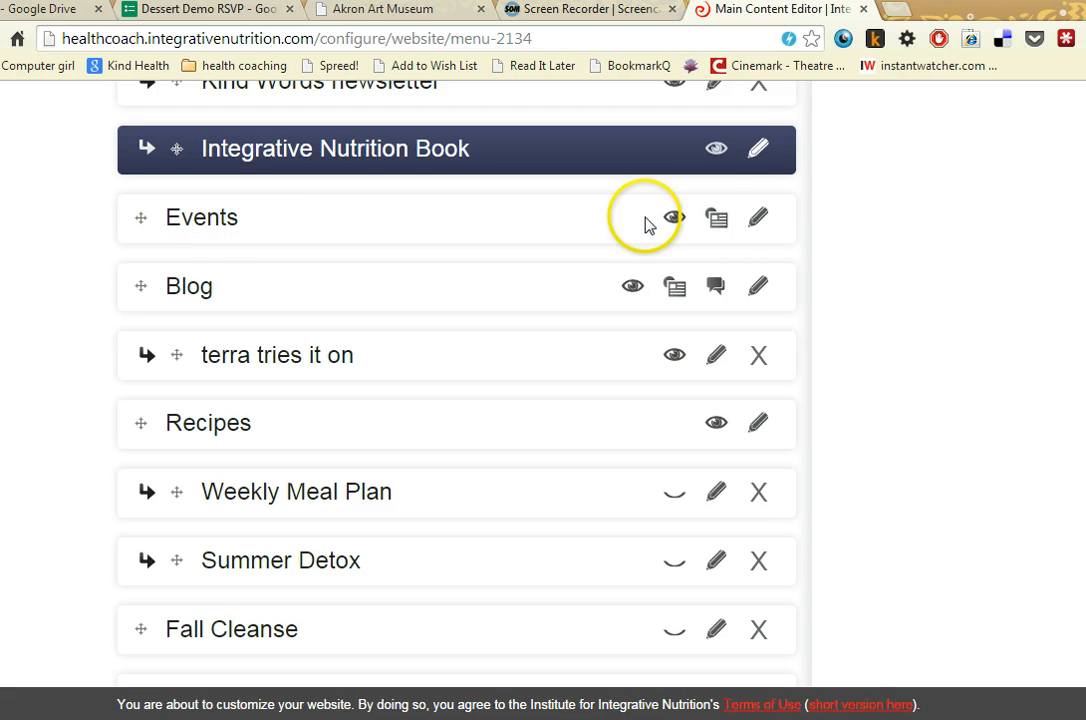
pyautogui.click(759, 224)
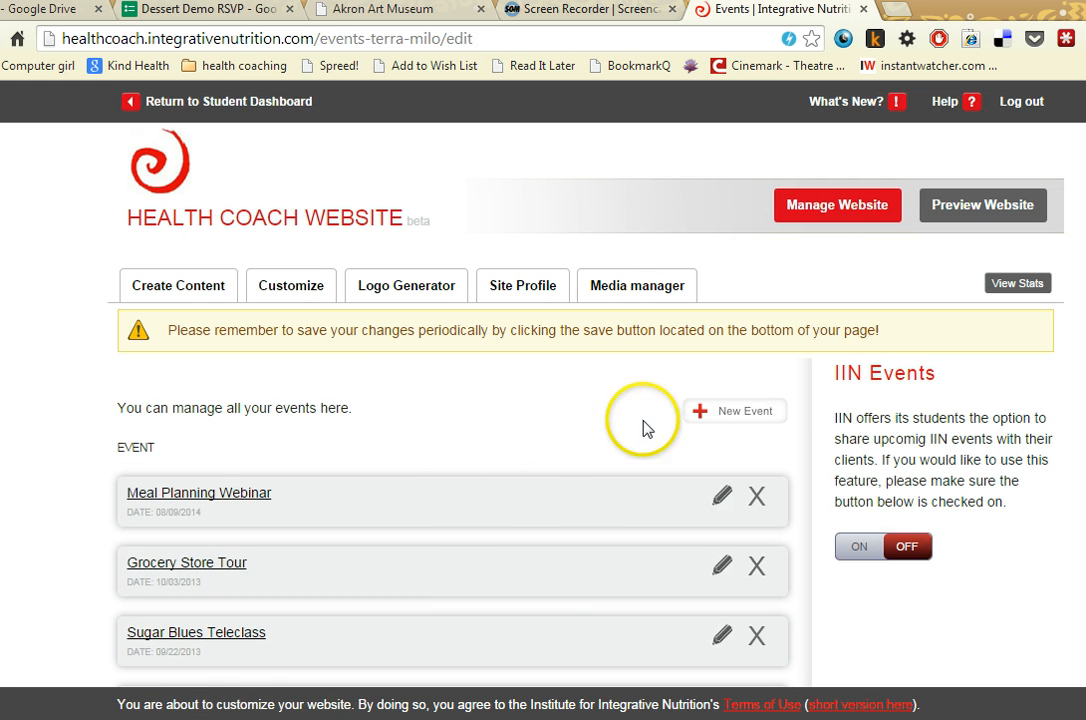
# Step: Create a new event titled "Healthy Desserts" and date it Oct 23, 2014
pyautogui.click(738, 414)
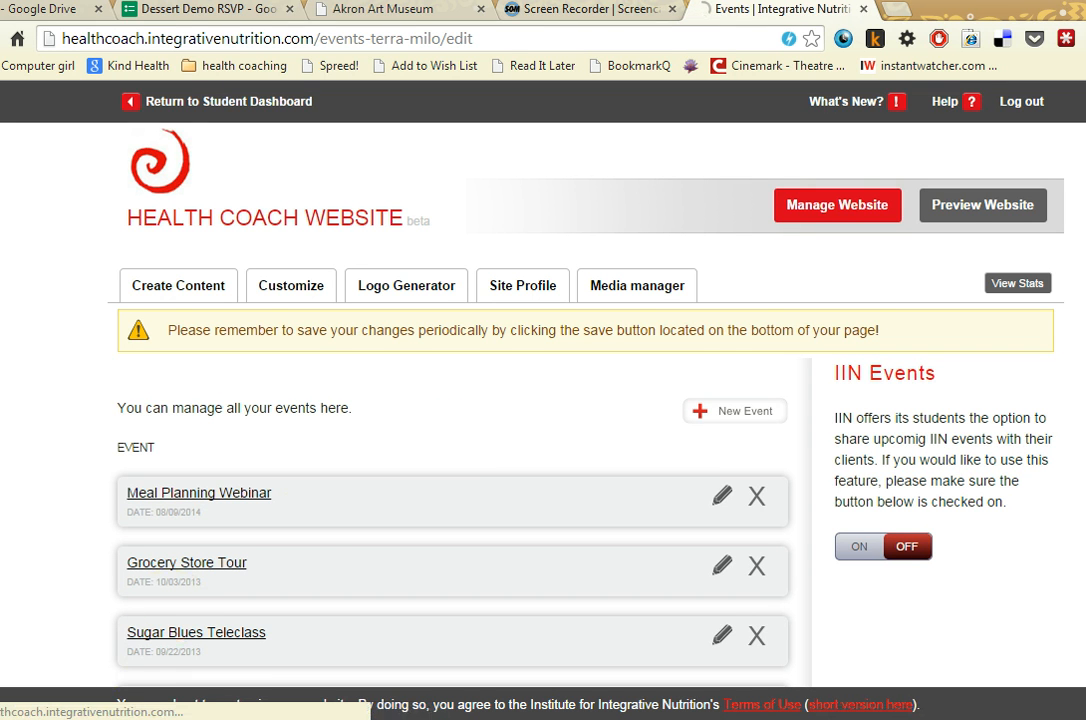
pyautogui.click(177, 472)
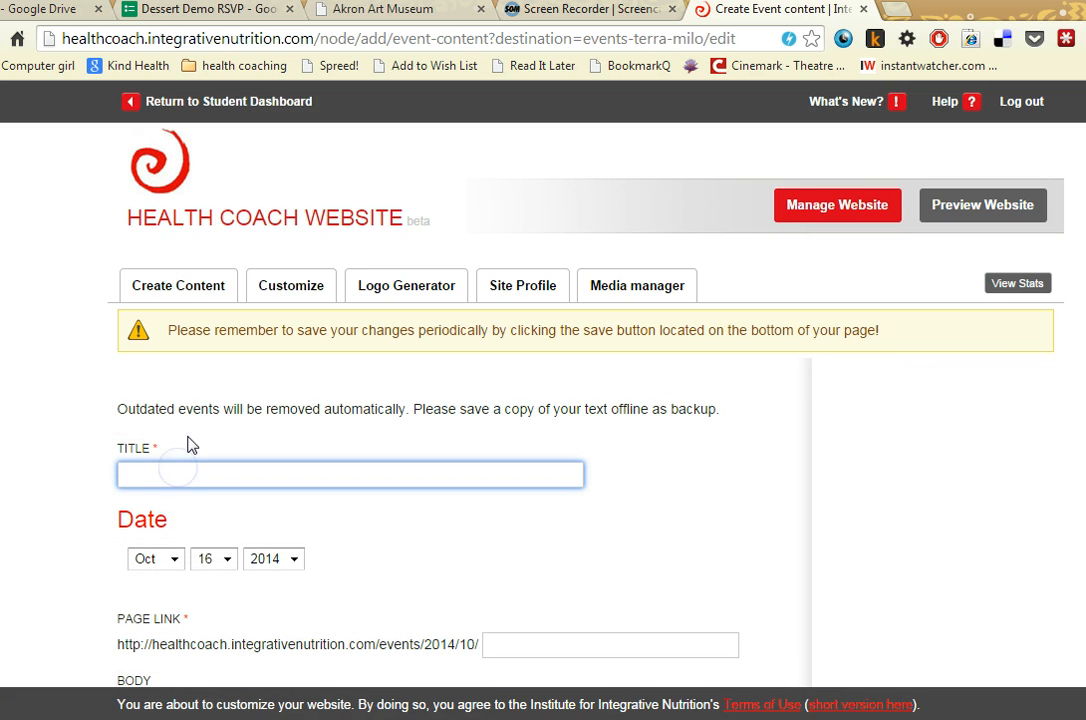
pyautogui.write('Healthy Desserts')
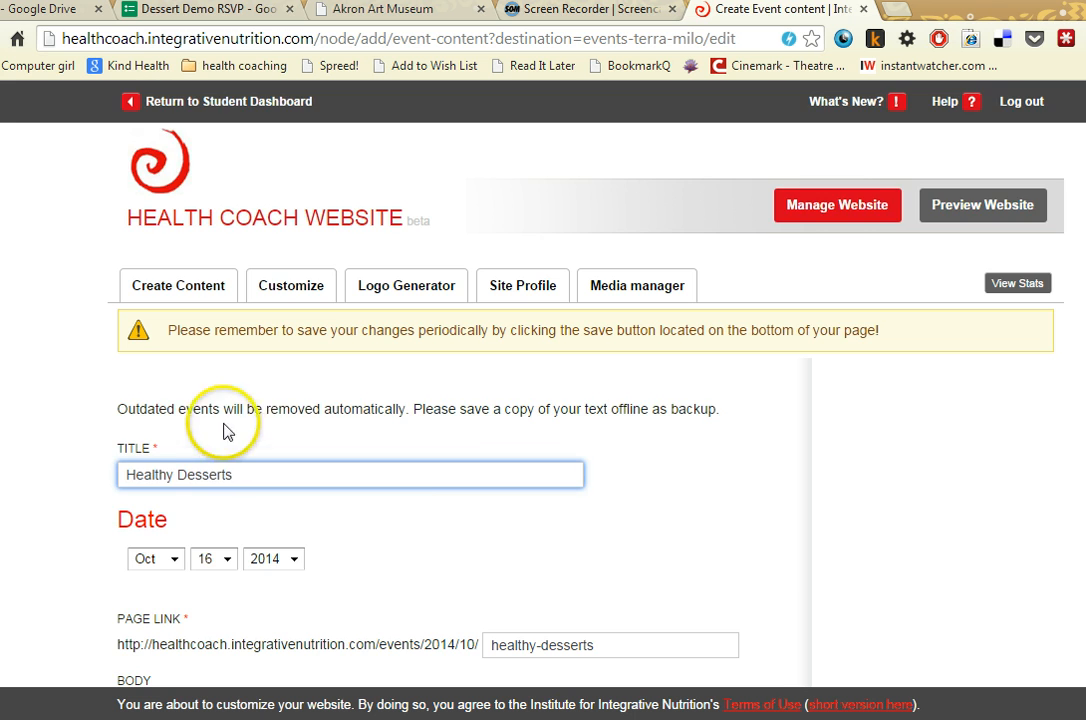
pyautogui.scroll(-2, 222, 428)
pyautogui.click(222, 359)
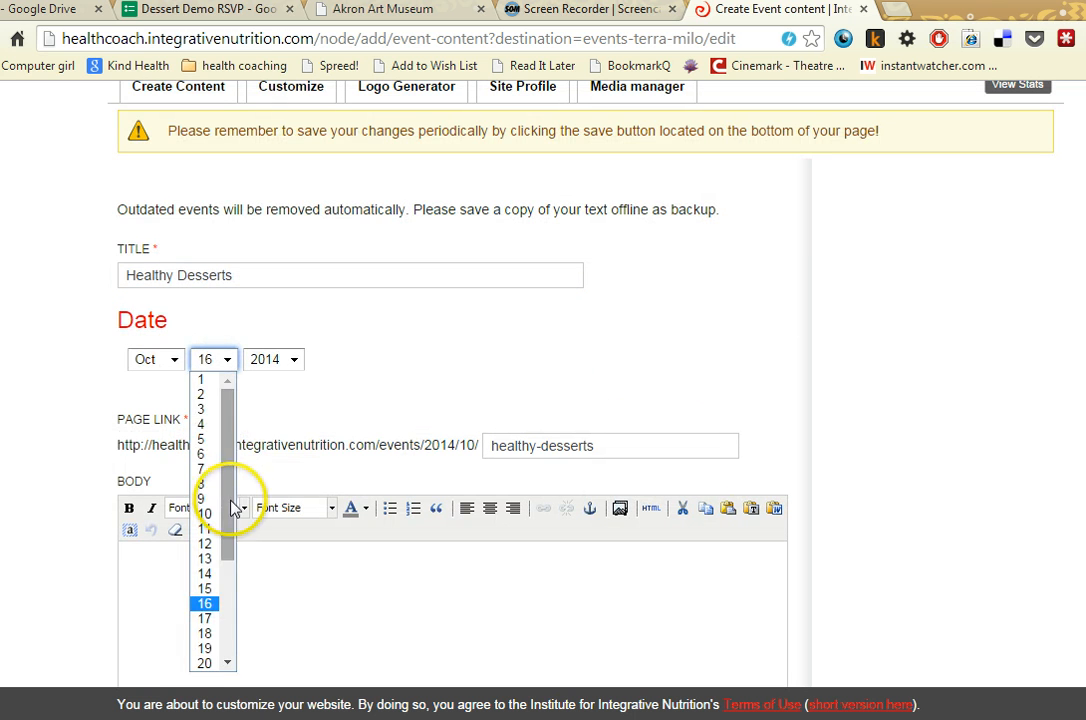
pyautogui.moveTo(230, 505); pyautogui.dragTo(233, 562)
pyautogui.click(205, 610)
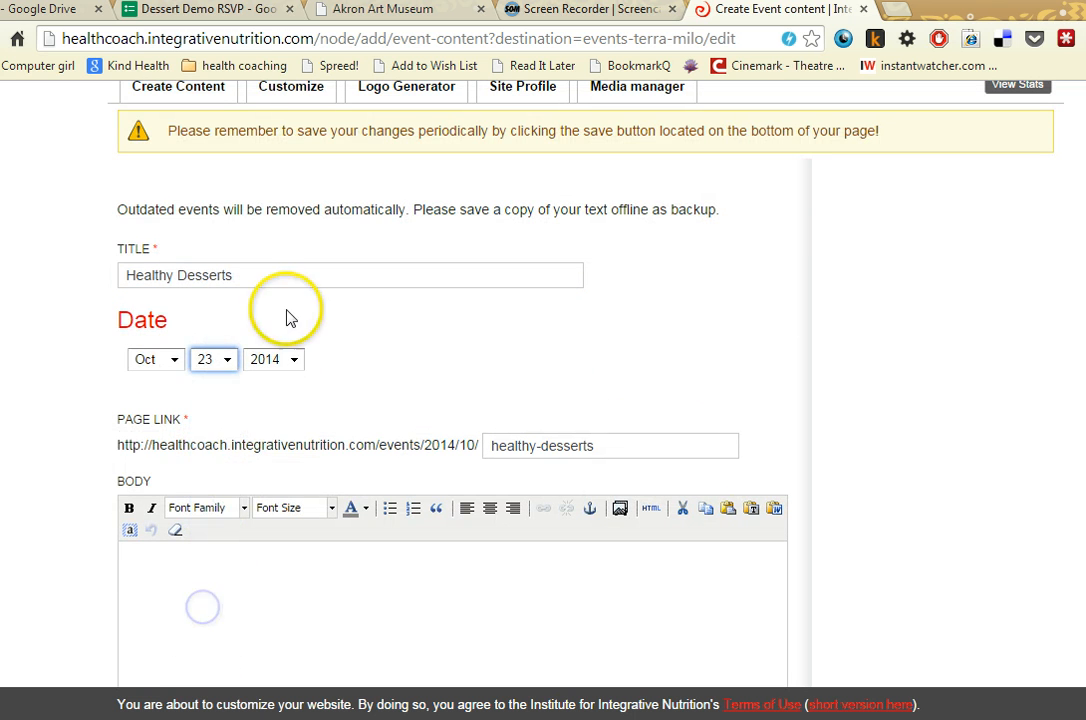
# Step: Write the event body with "Desserts can be healthy too.", What, Where and When headings, "Who: You!", "Cost: free" and a closing "Please RSVP" line
pyautogui.click(194, 594)
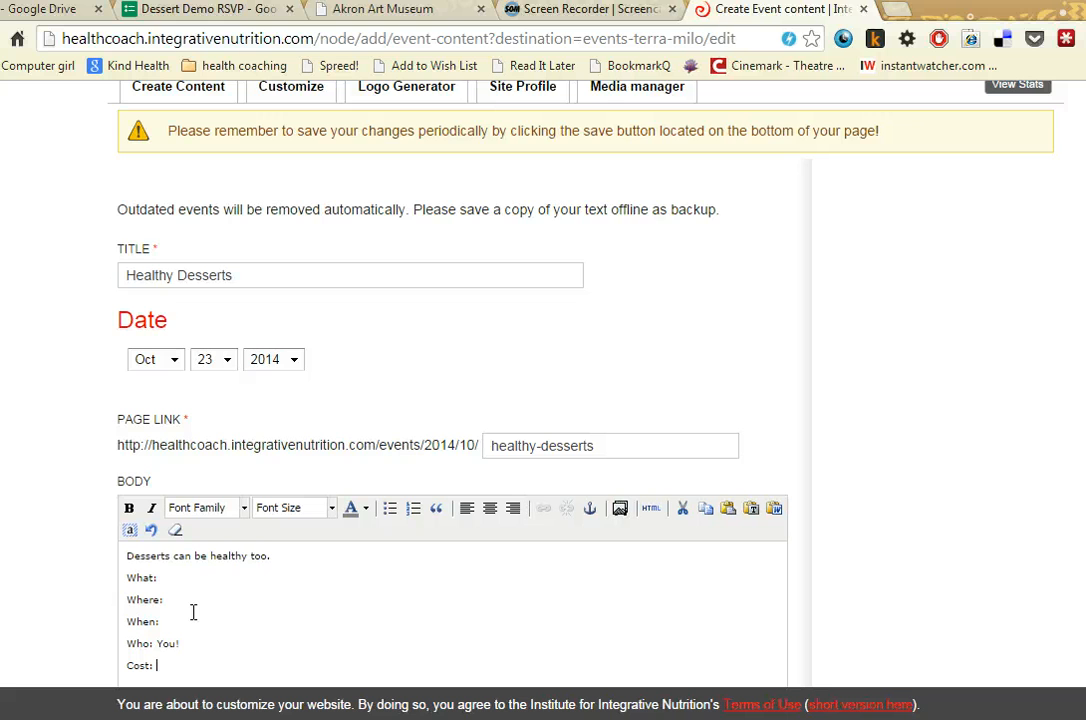
pyautogui.scroll(-3, 85, 560)
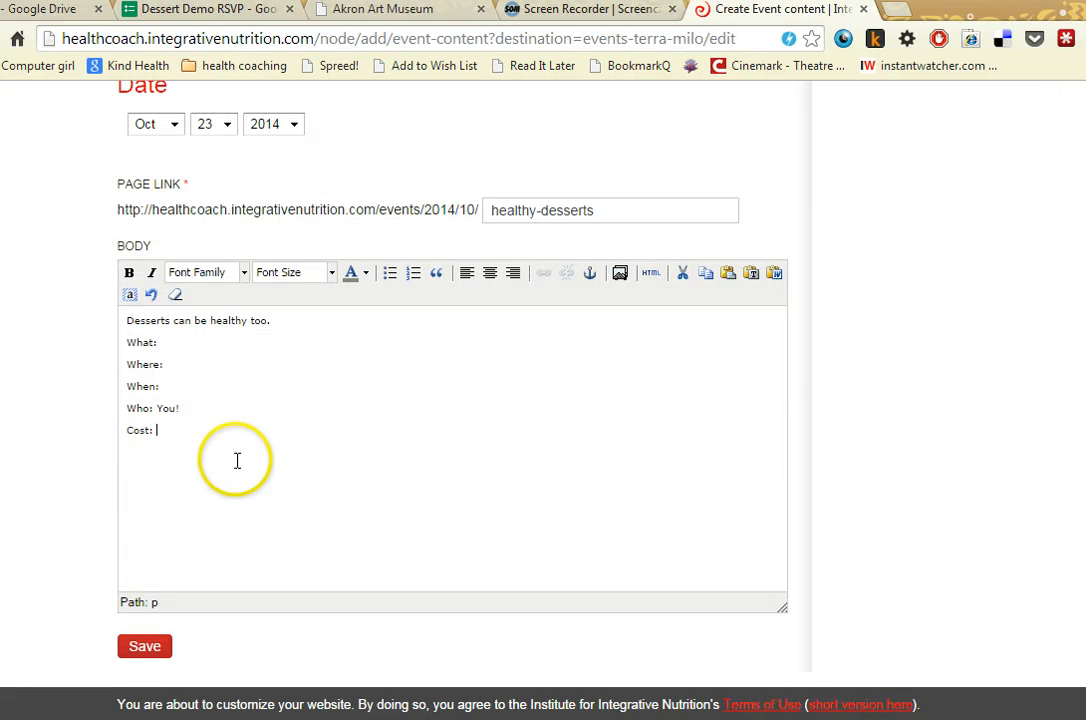
pyautogui.click(293, 466)
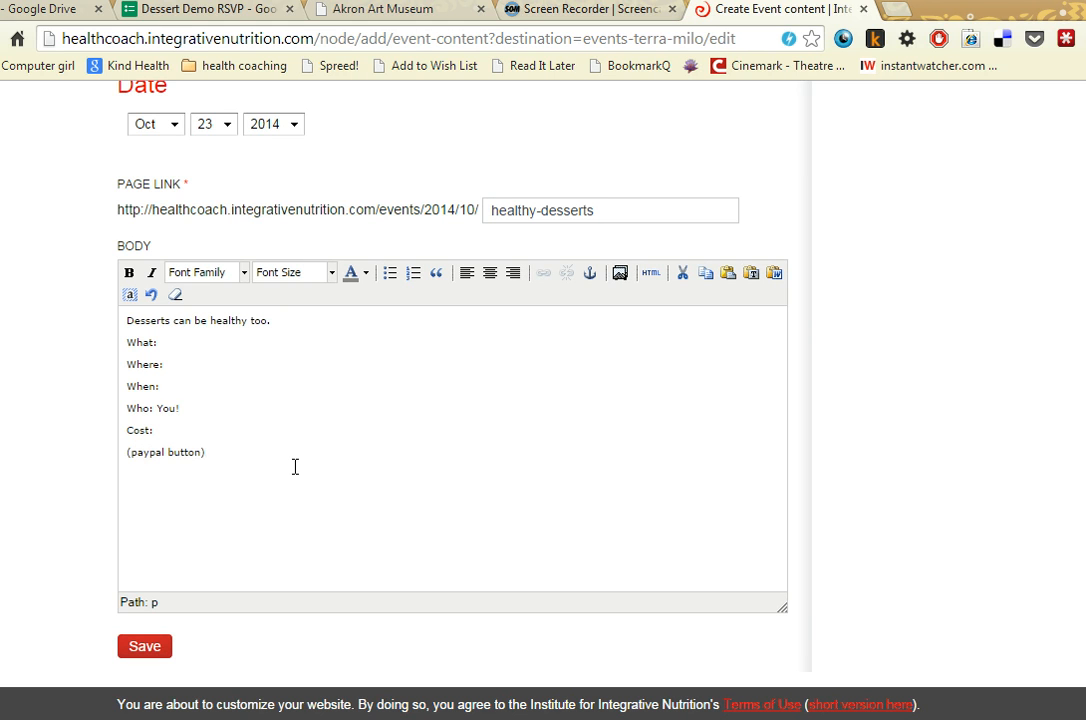
pyautogui.hotkey('ctrl', 'shift', 'End')
pyautogui.write('free')
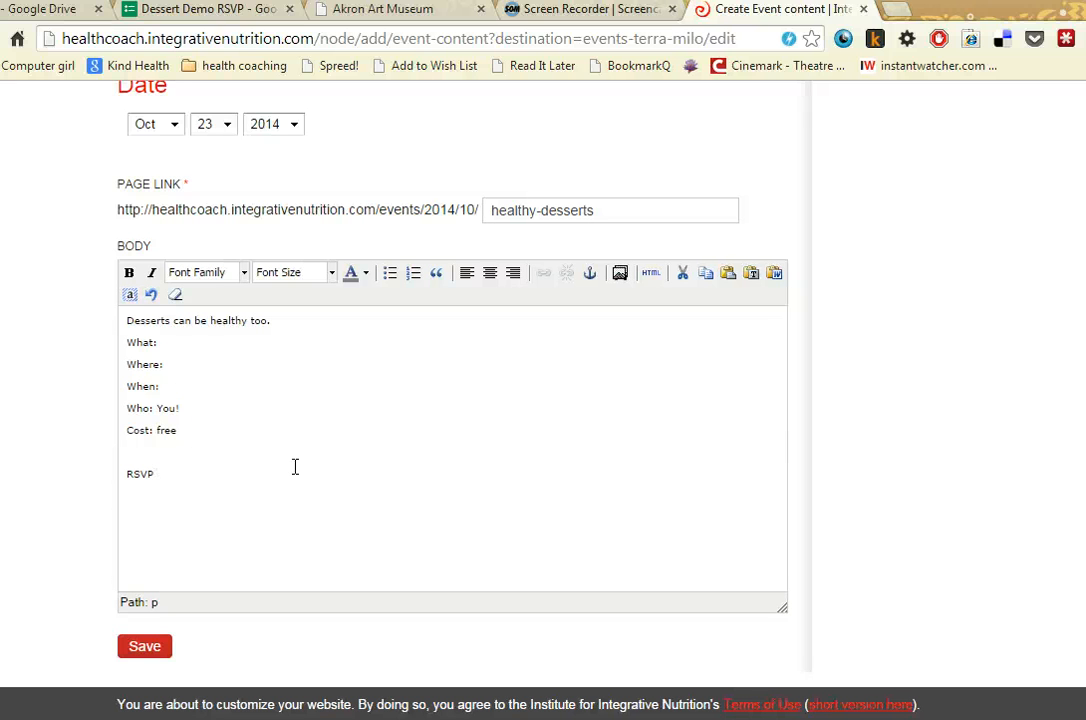
pyautogui.write('Please')
pyautogui.click(260, 478)
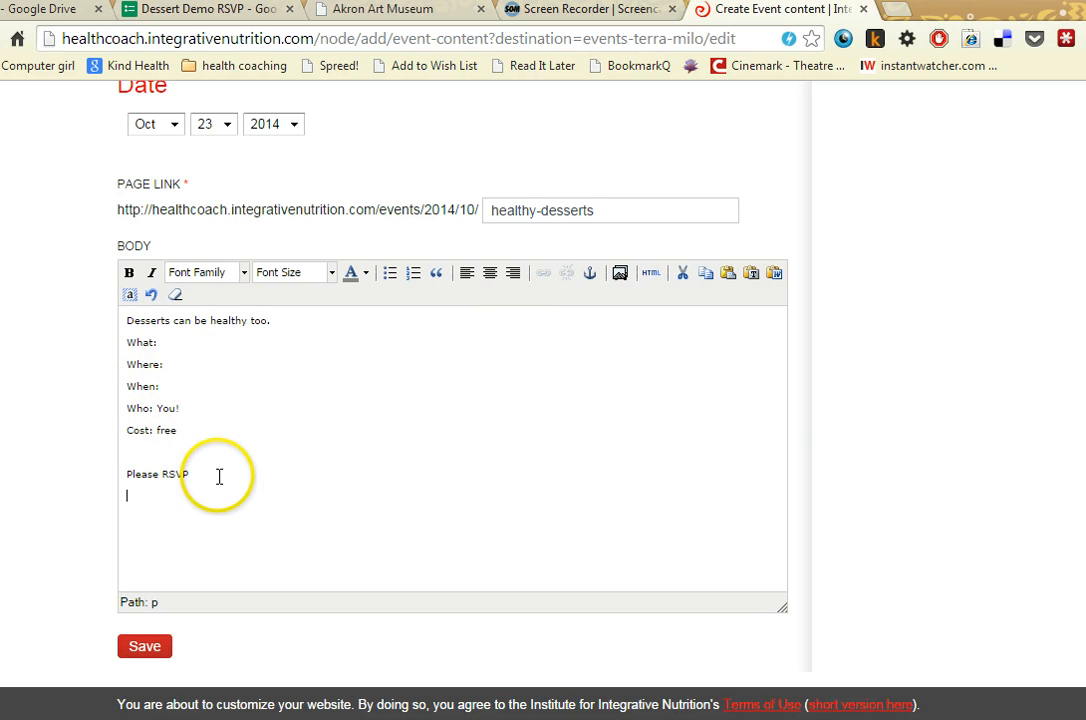
# Step: Paste the copied form embed code at the end of the event body's HTML source, update the body, and save the event
pyautogui.click(652, 276)
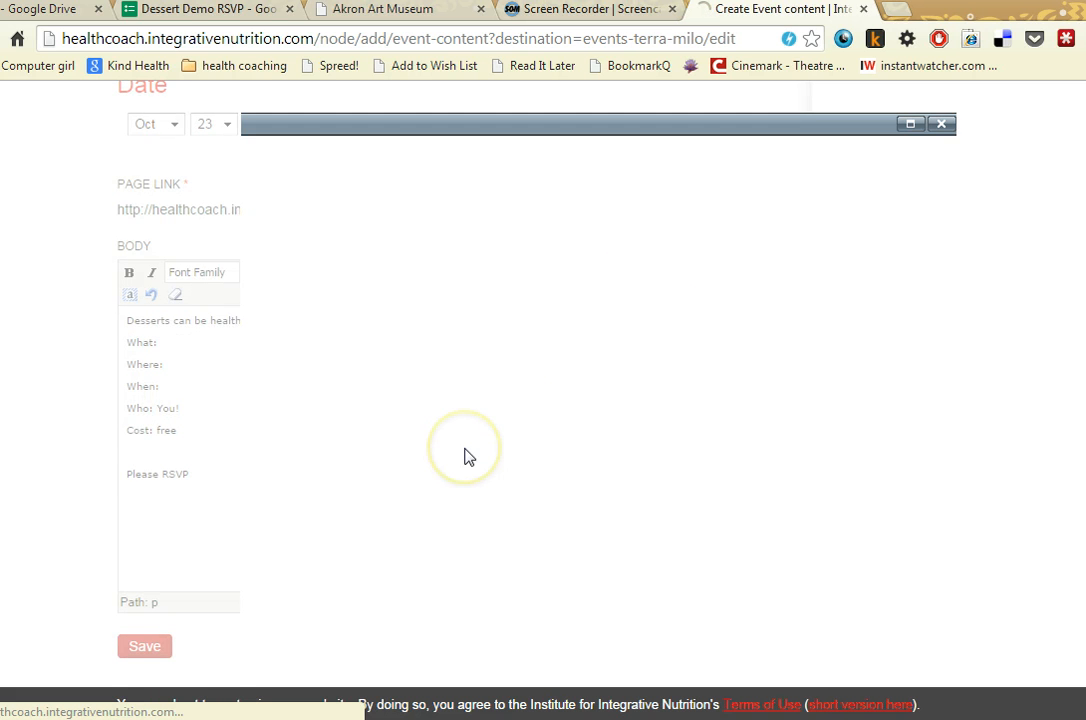
pyautogui.click(636, 193)
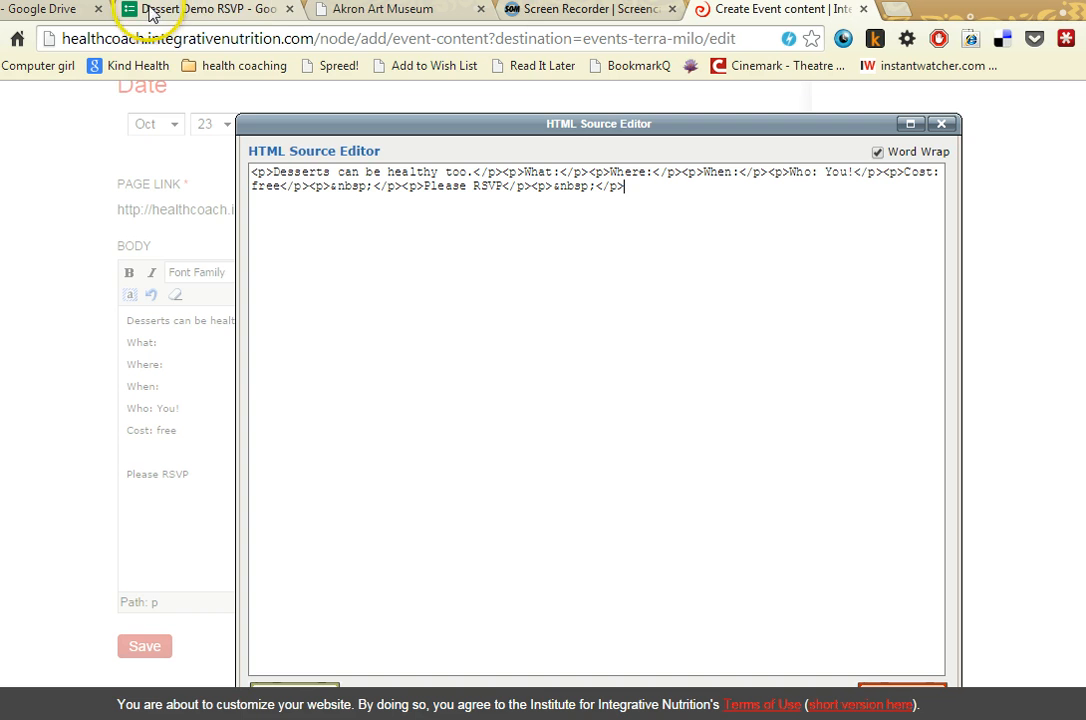
pyautogui.rightClick(661, 194)
pyautogui.click(690, 308)
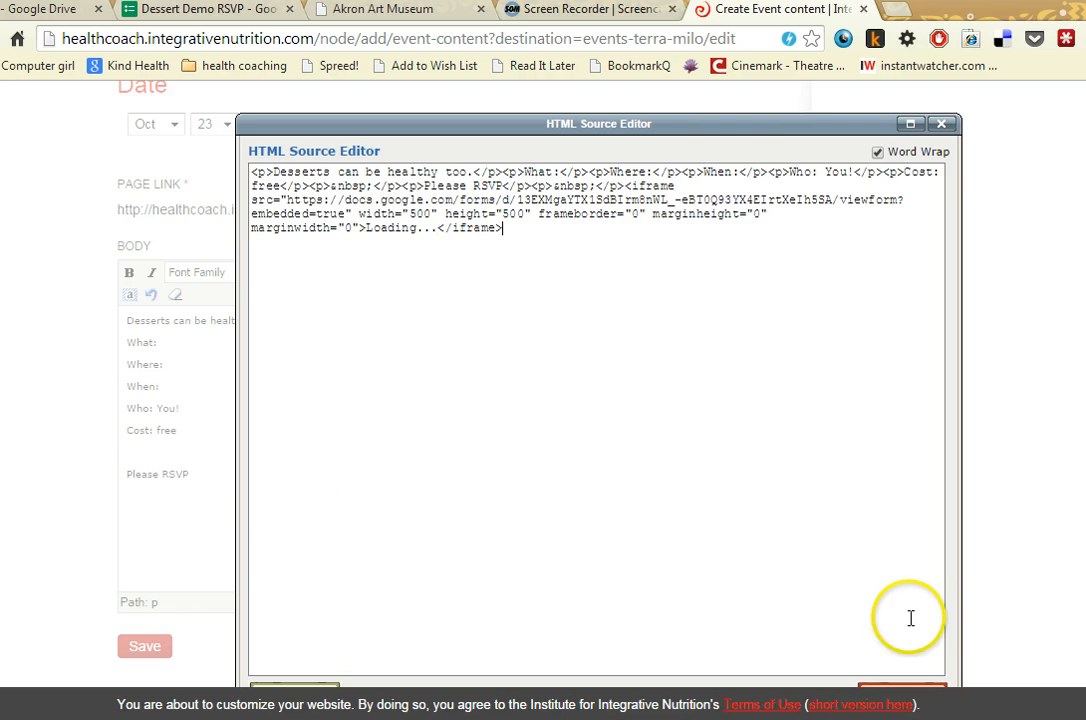
pyautogui.moveTo(718, 143); pyautogui.dragTo(710, 97)
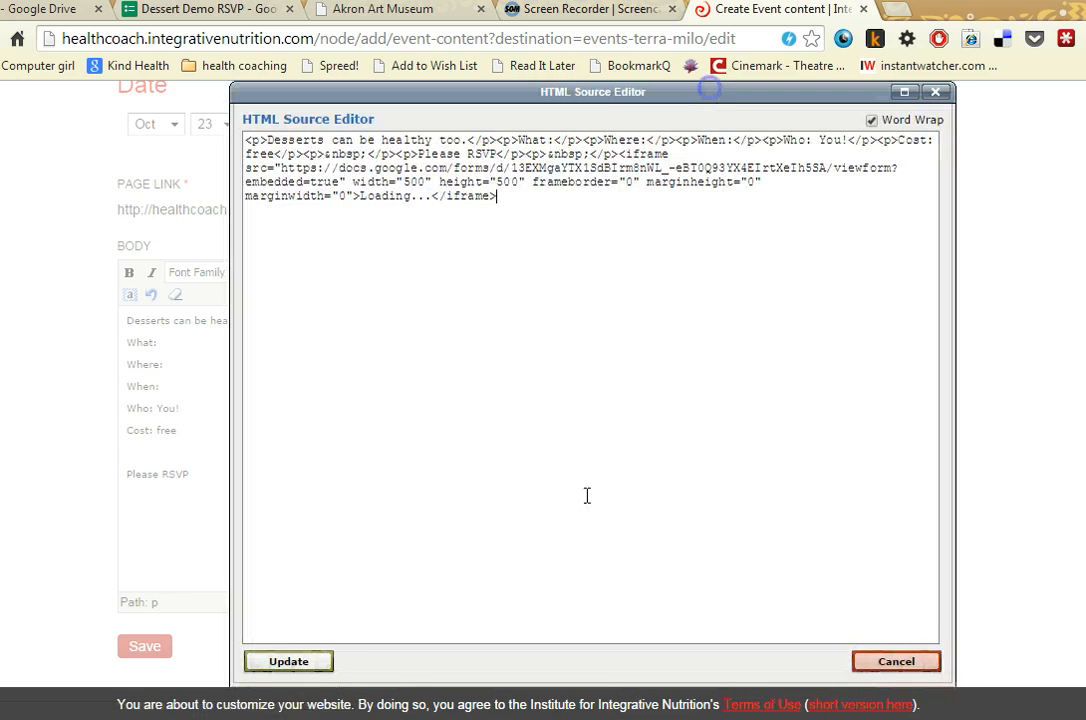
pyautogui.click(286, 665)
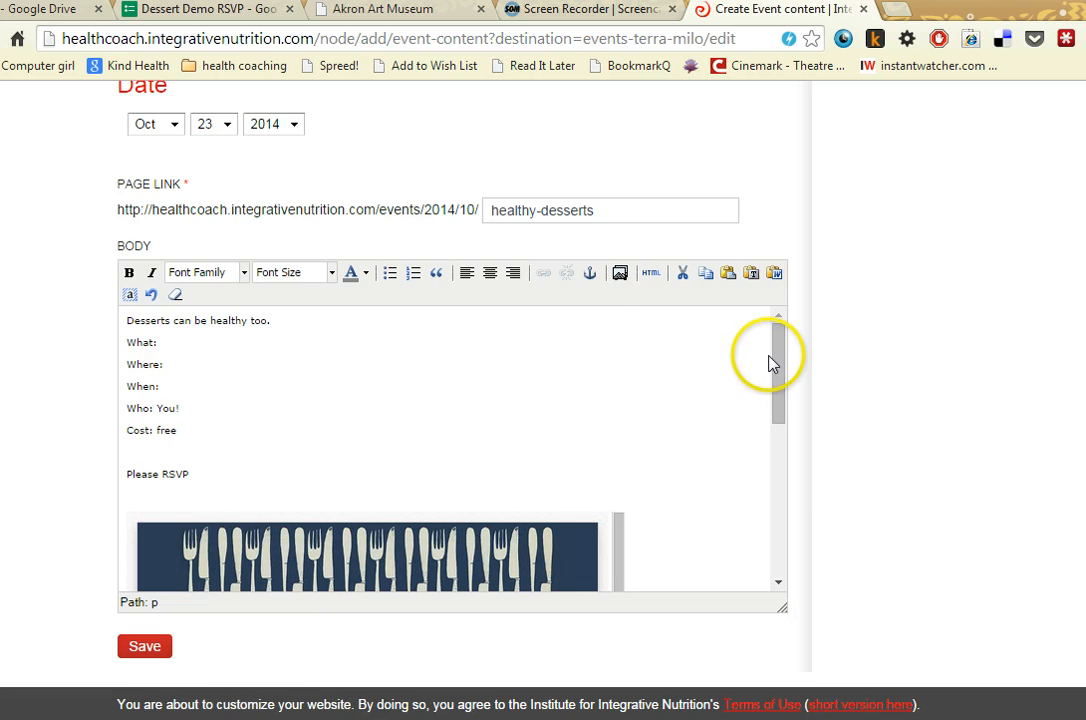
pyautogui.moveTo(778, 360); pyautogui.dragTo(791, 553)
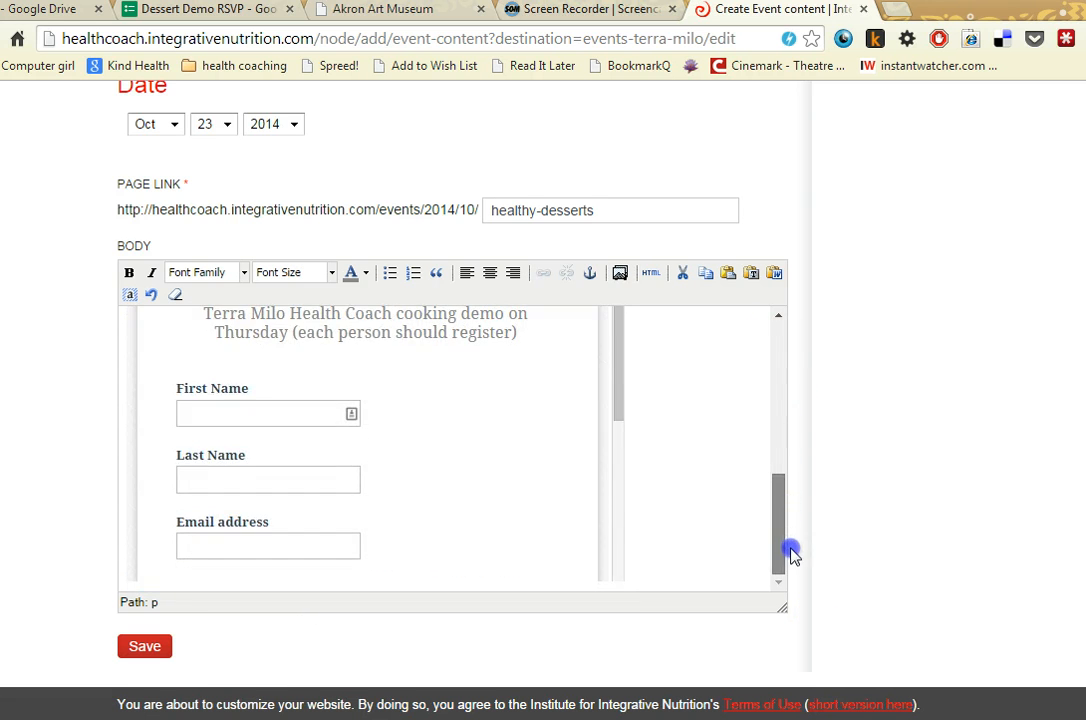
pyautogui.click(143, 647)
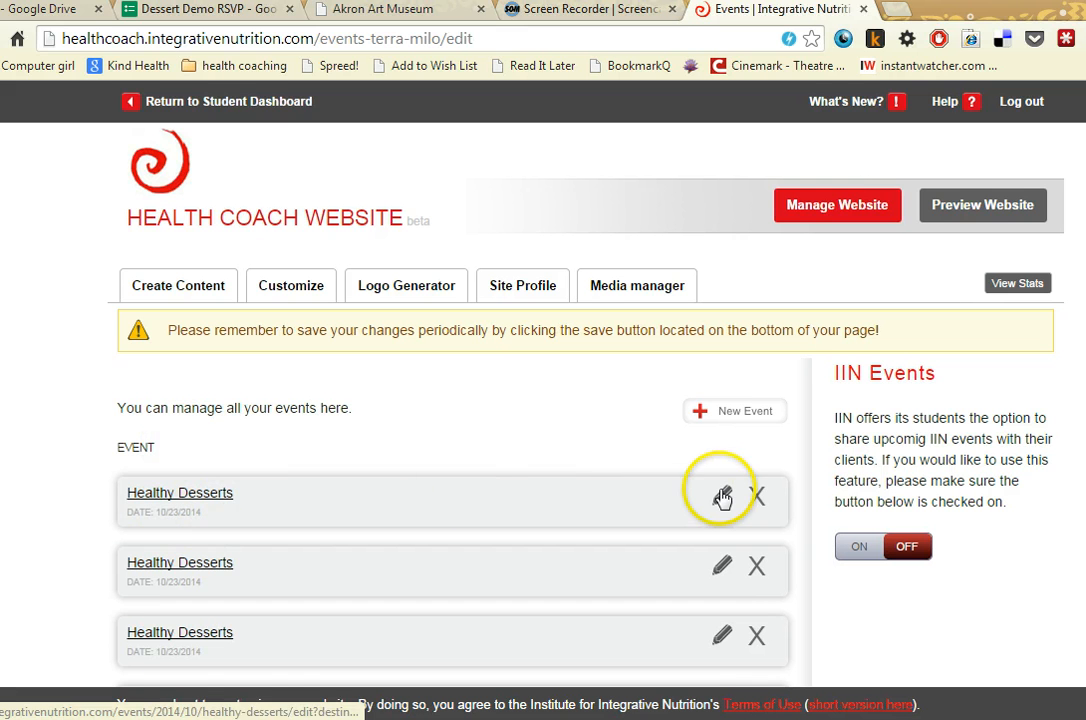
# Step: Preview the website, open the first Healthy Desserts event listed on the home page, and examine the embedded RSVP form
pyautogui.click(988, 208)
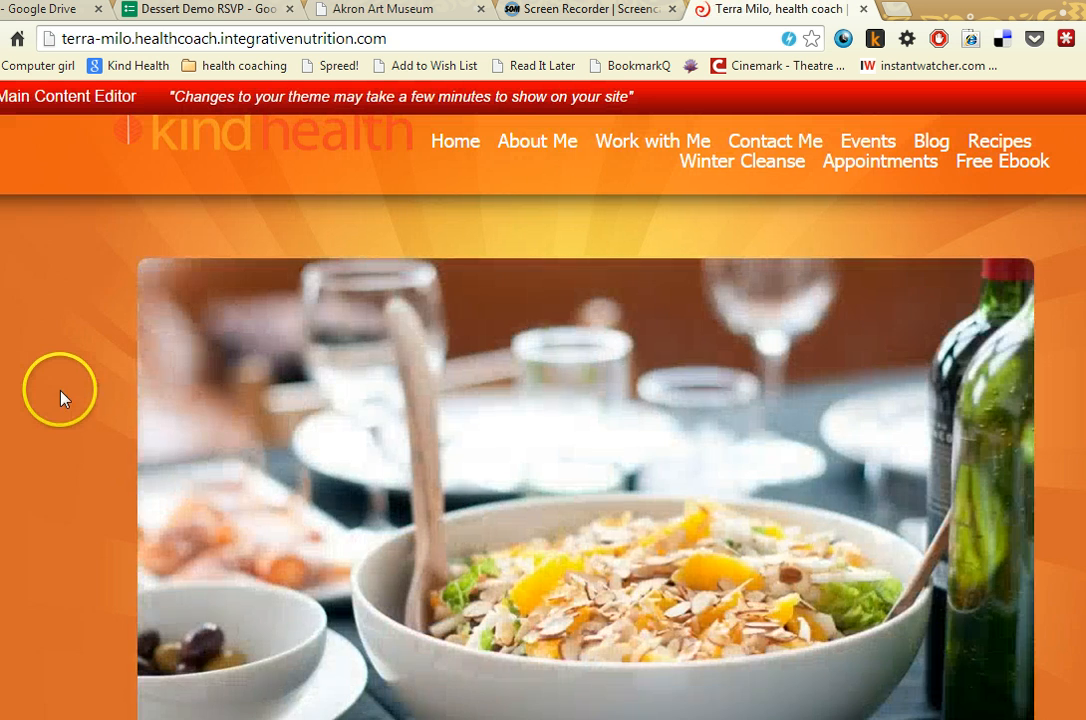
pyautogui.scroll(-5, 60, 370)
pyautogui.scroll(-6, 62, 380)
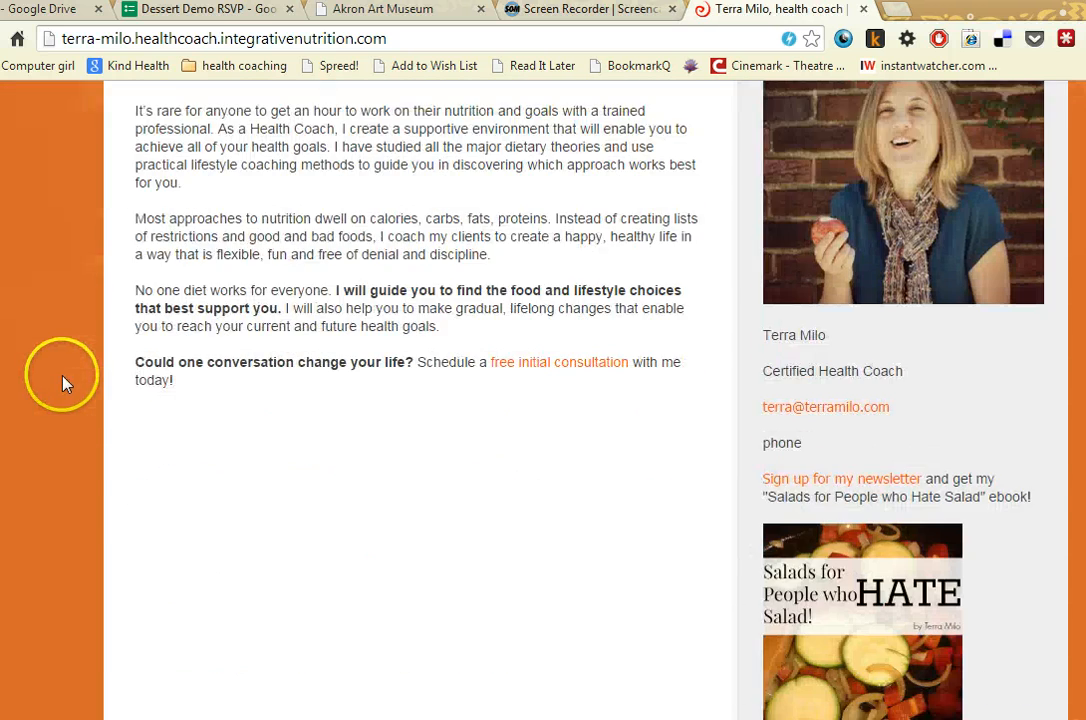
pyautogui.scroll(-9, 623, 386)
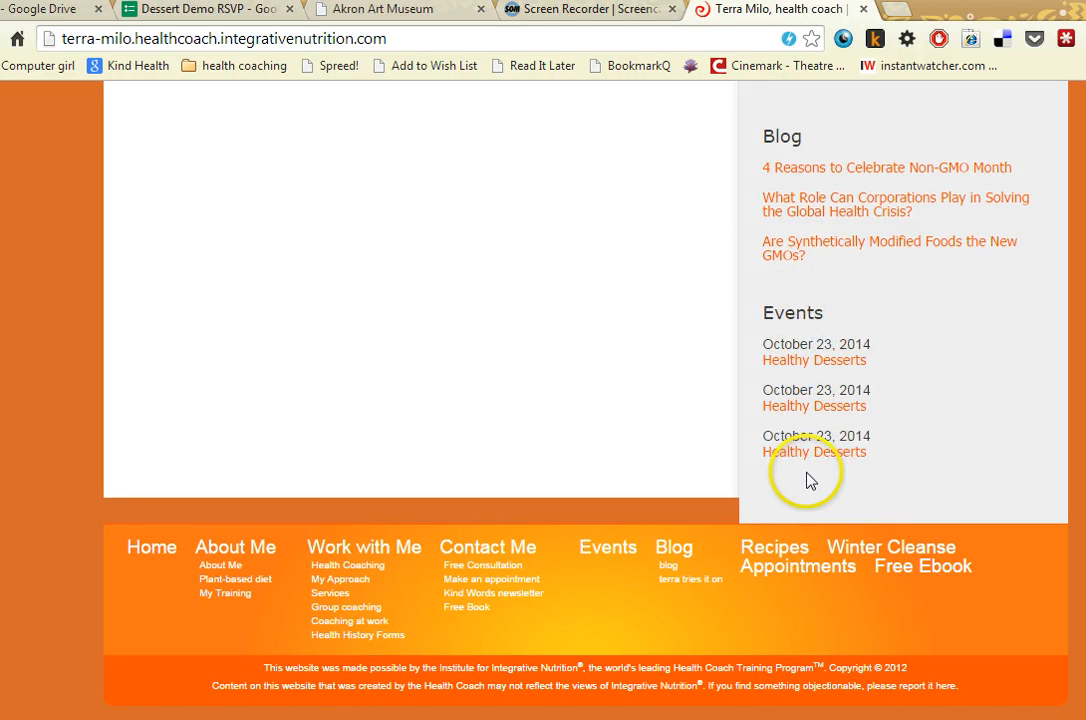
pyautogui.click(800, 360)
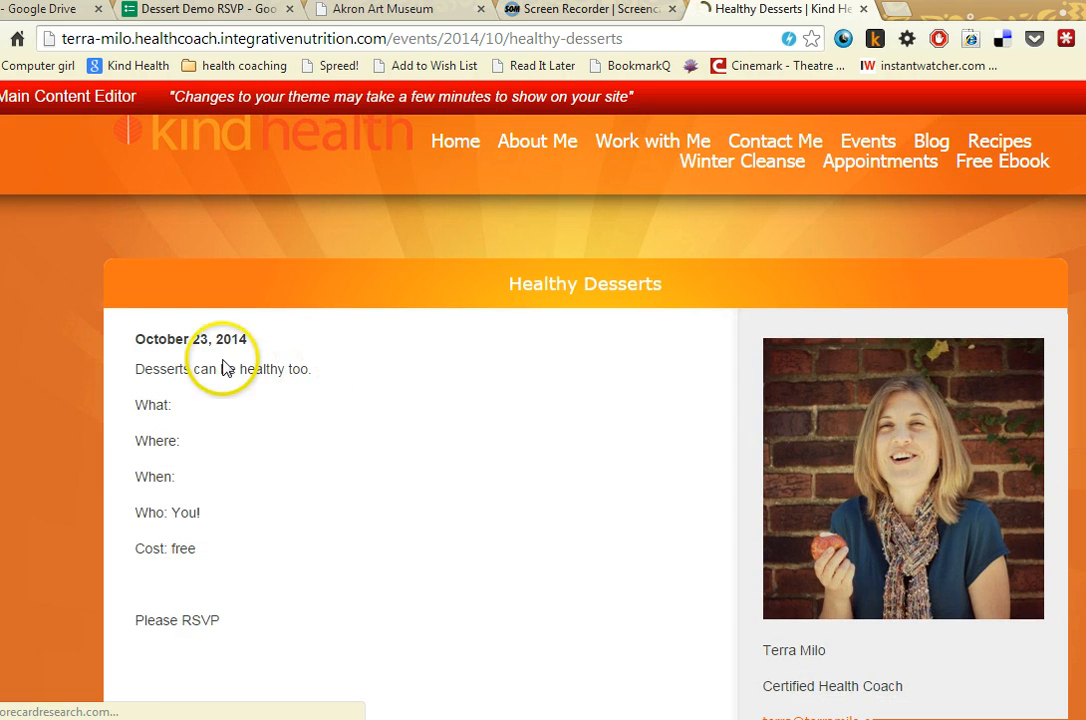
pyautogui.scroll(-7, 97, 405)
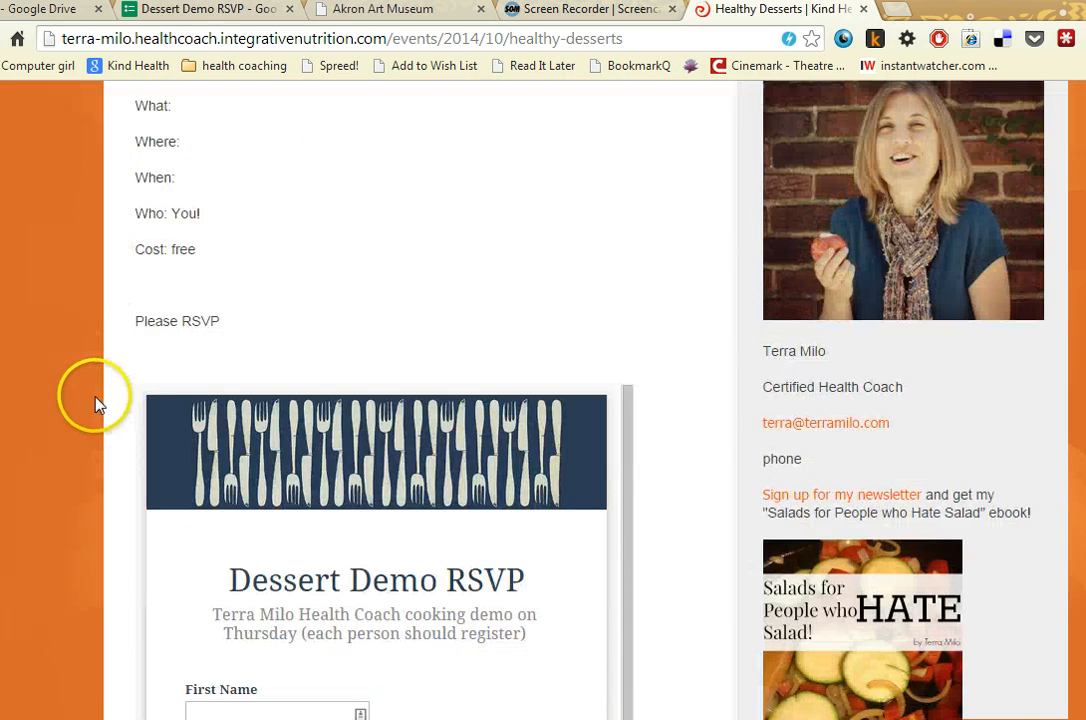
pyautogui.scroll(2, 86, 392)
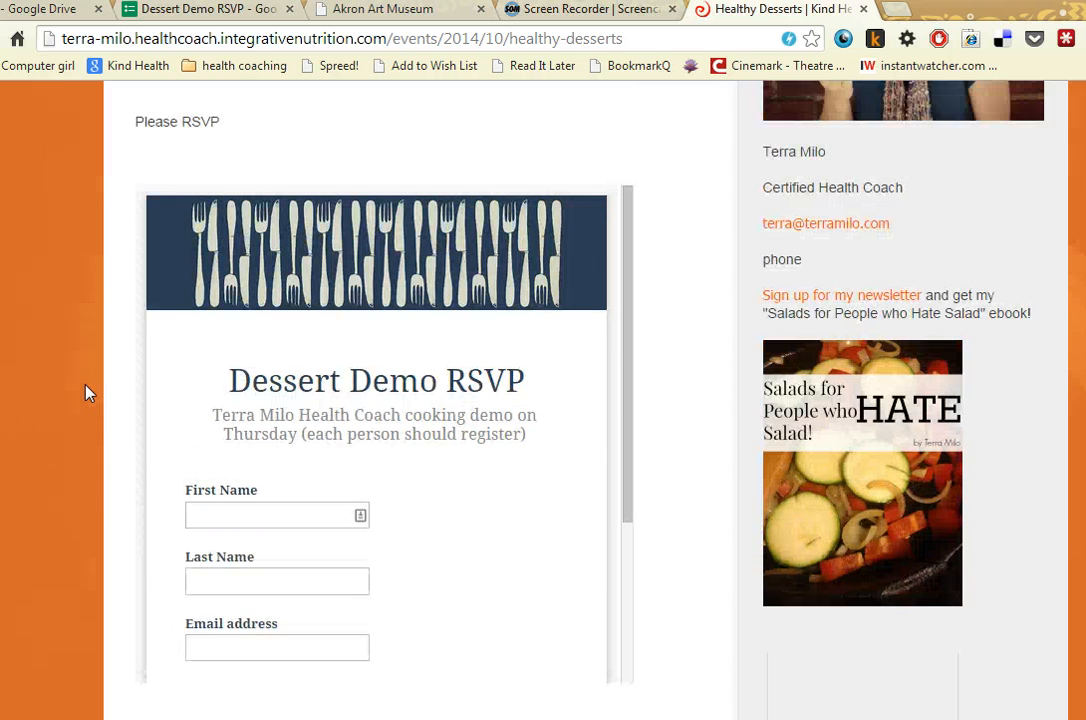
pyautogui.scroll(-1, 86, 392)
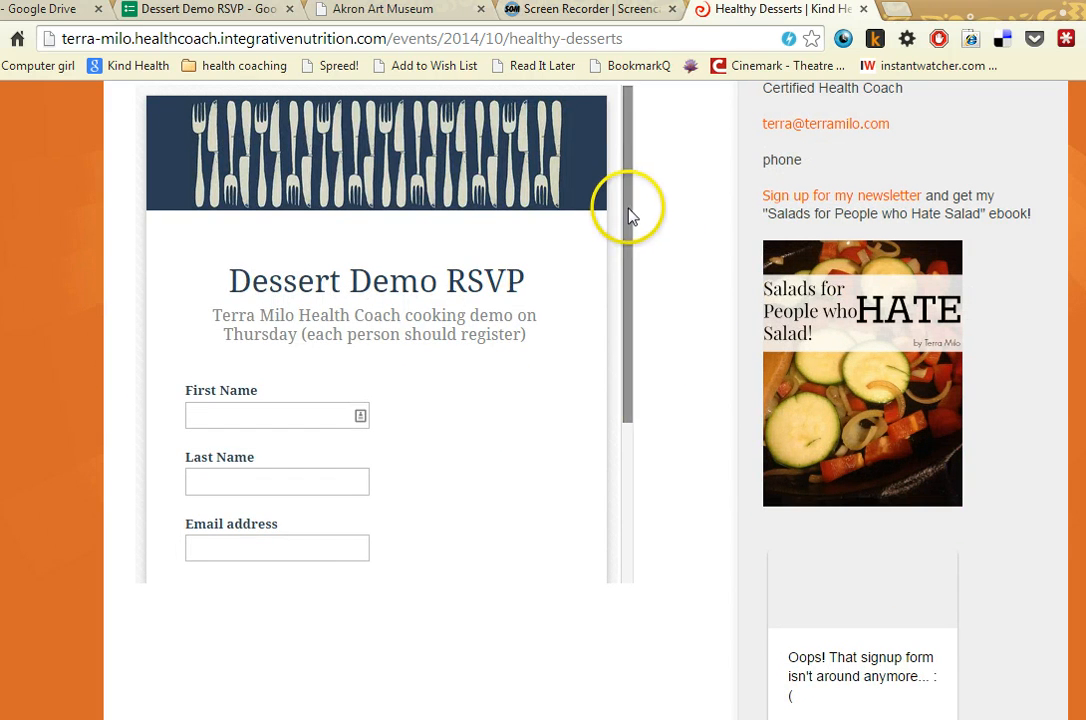
# Step: Examine the embedded Dessert Demo RSVP form and the event details on the Healthy Desserts page, and return to the Main Content Editor
pyautogui.moveTo(626, 213); pyautogui.dragTo(612, 485)
pyautogui.moveTo(615, 407); pyautogui.dragTo(617, 281)
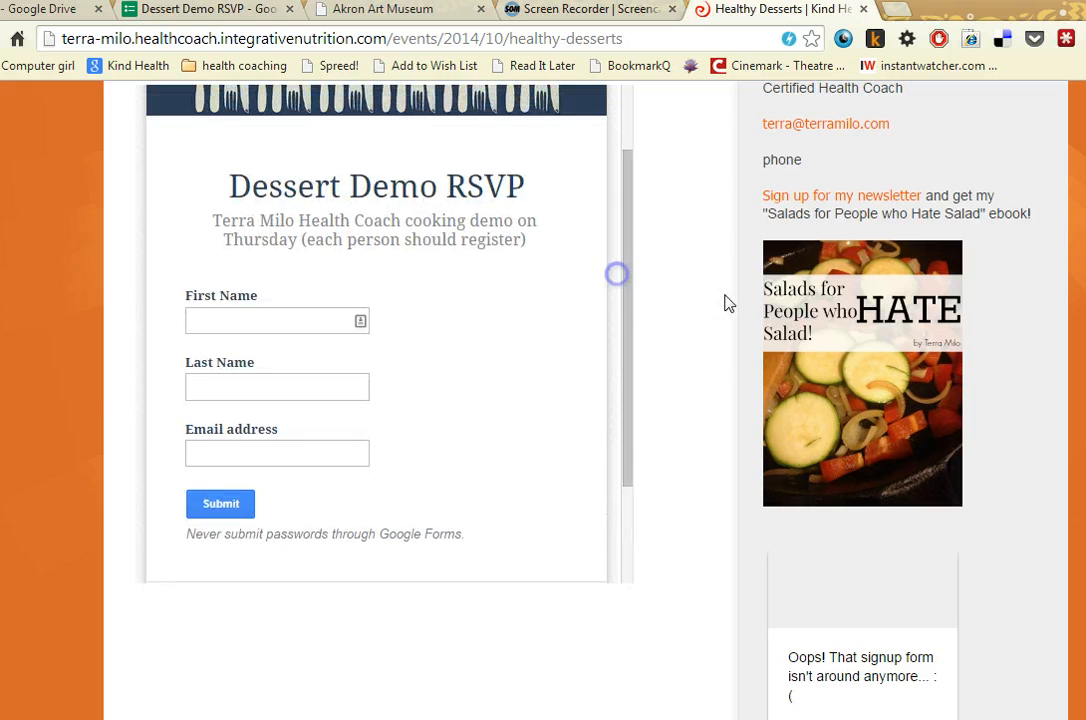
pyautogui.scroll(1, 700, 330)
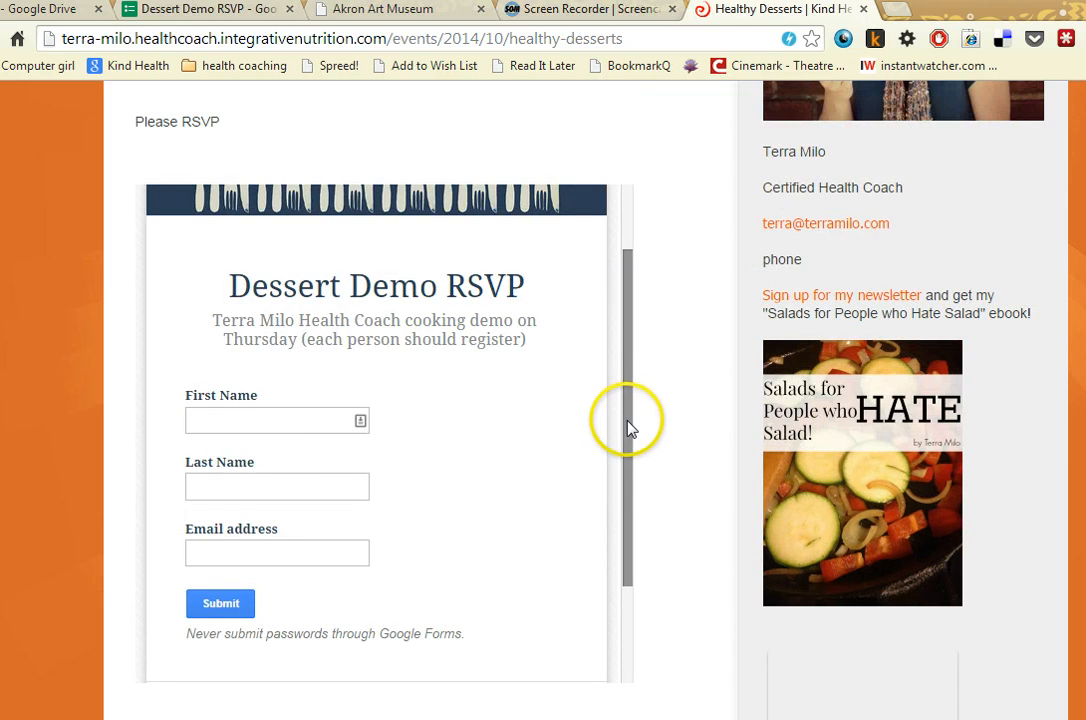
pyautogui.moveTo(625, 431); pyautogui.dragTo(633, 296)
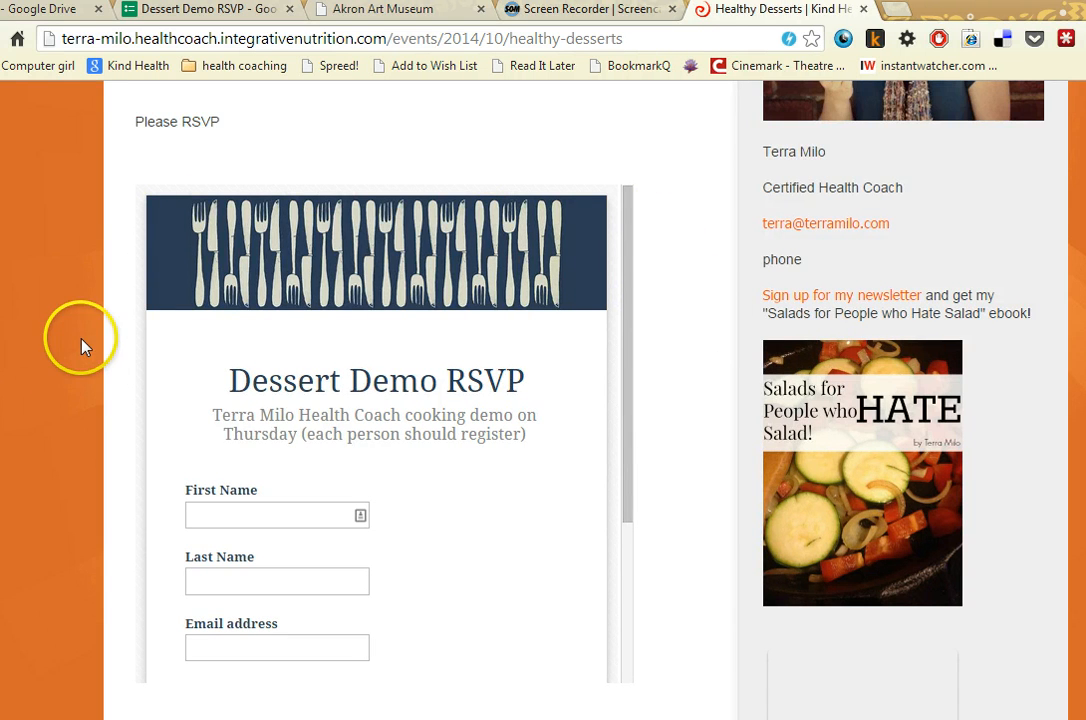
pyautogui.scroll(5, 82, 345)
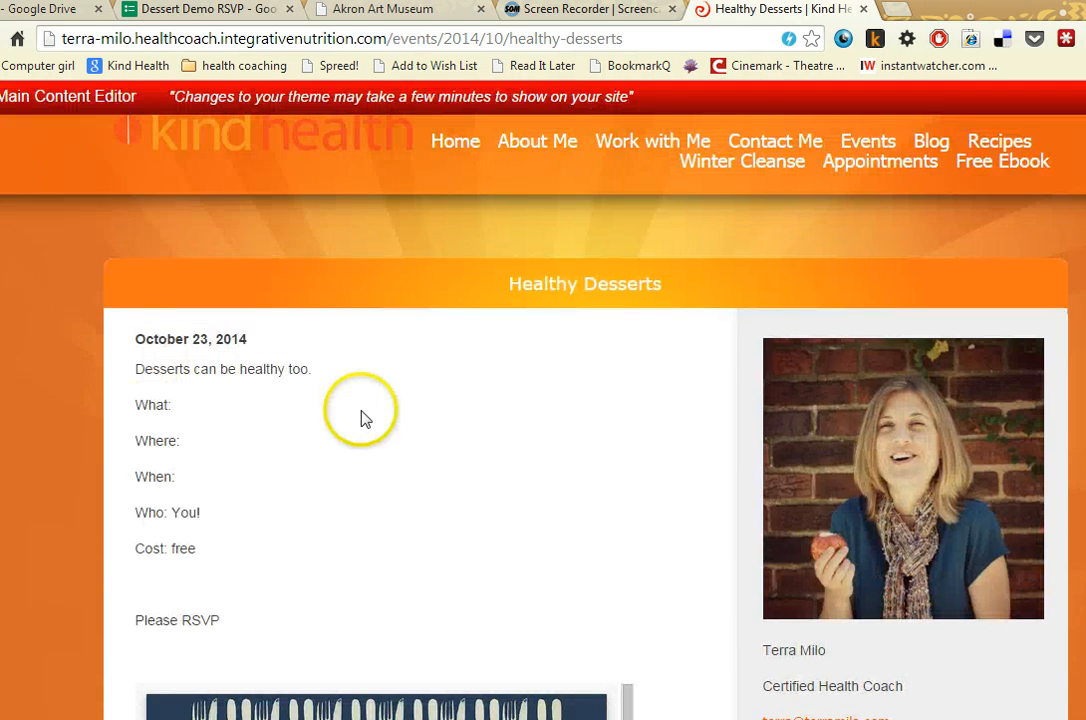
pyautogui.scroll(-3, 36, 463)
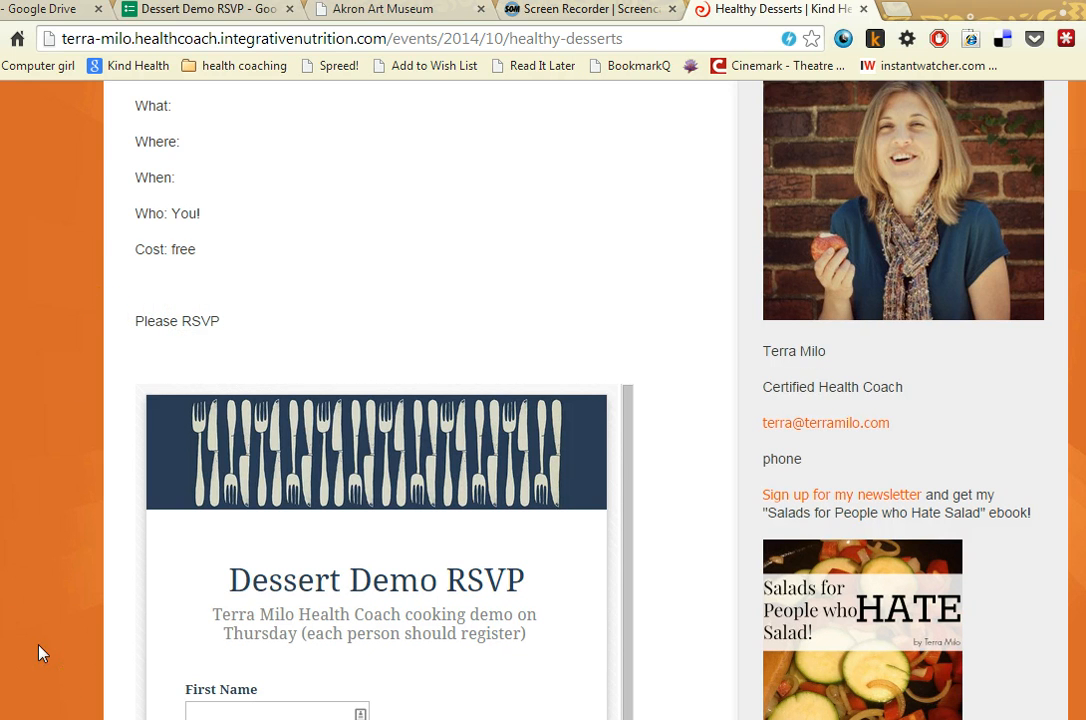
pyautogui.scroll(3, 70, 470)
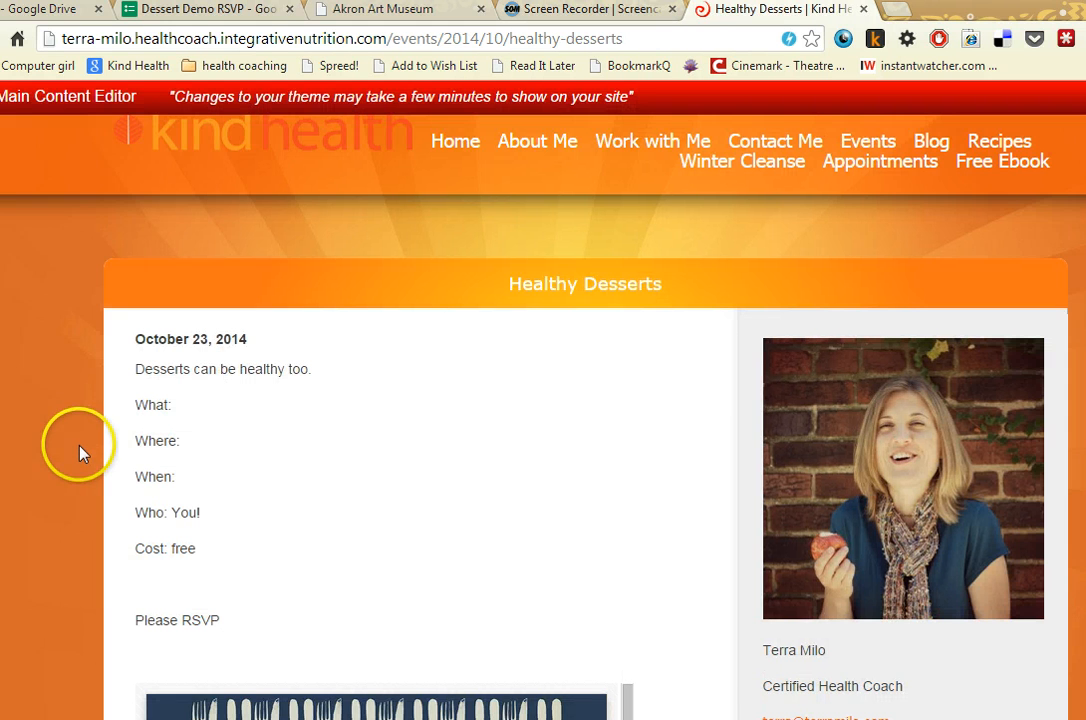
pyautogui.click(46, 98)
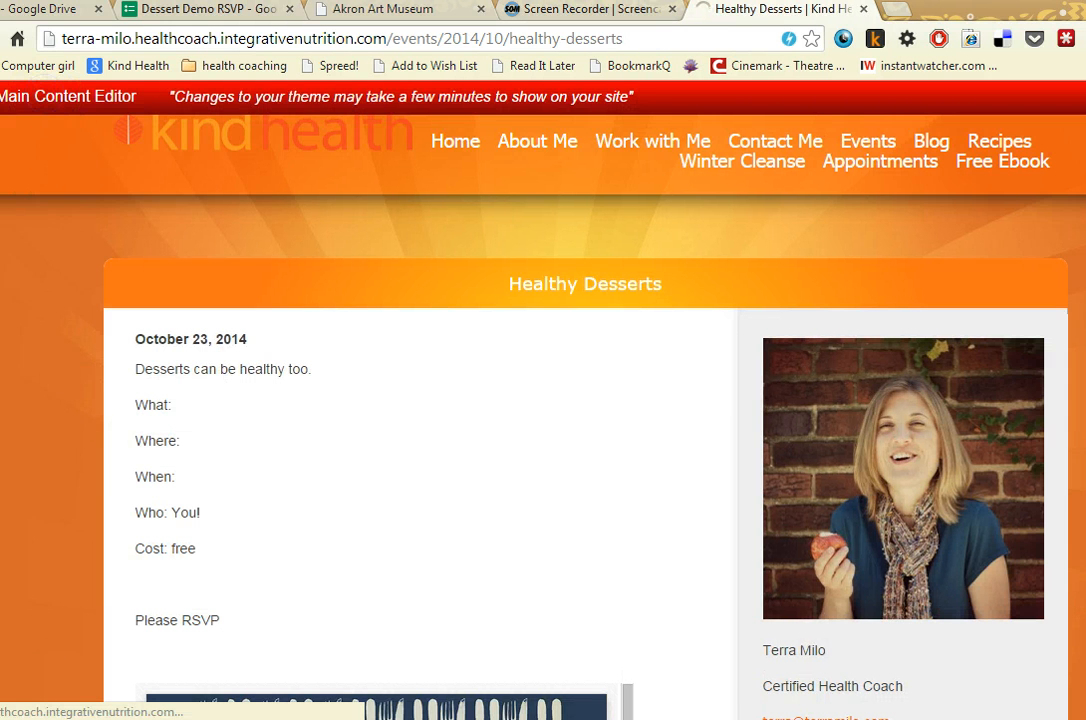
# Step: In the Dessert Demo RSVP form's embed settings, set the height to 600 pixels and copy the updated embed code
pyautogui.click(205, 10)
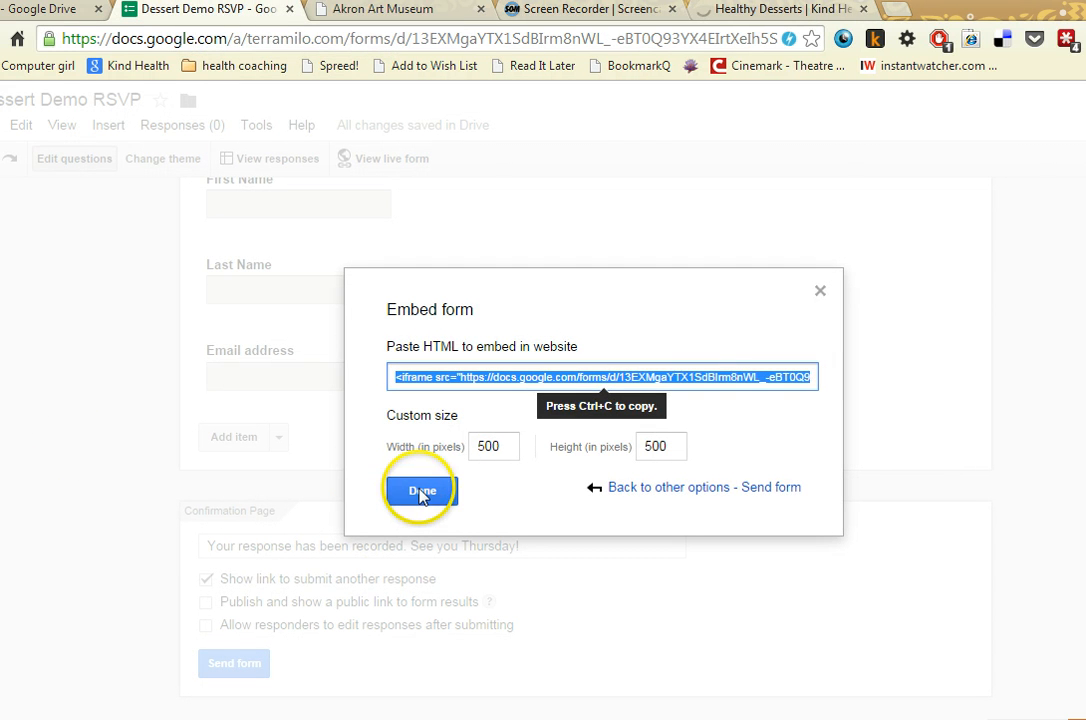
pyautogui.click(663, 447)
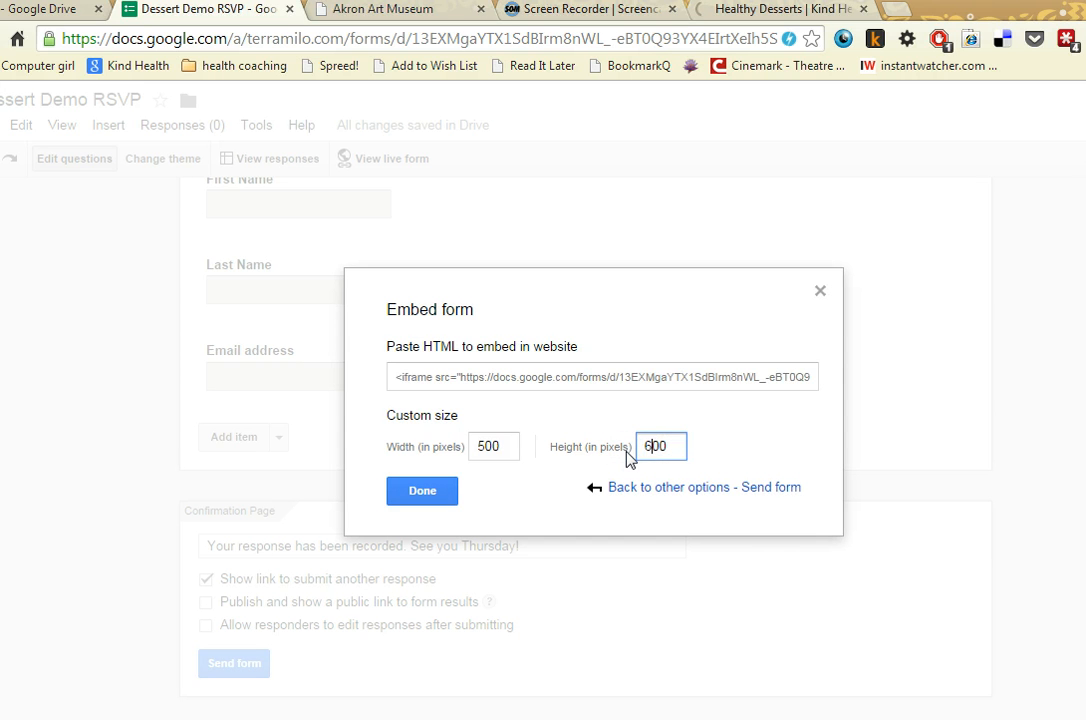
pyautogui.click(584, 376)
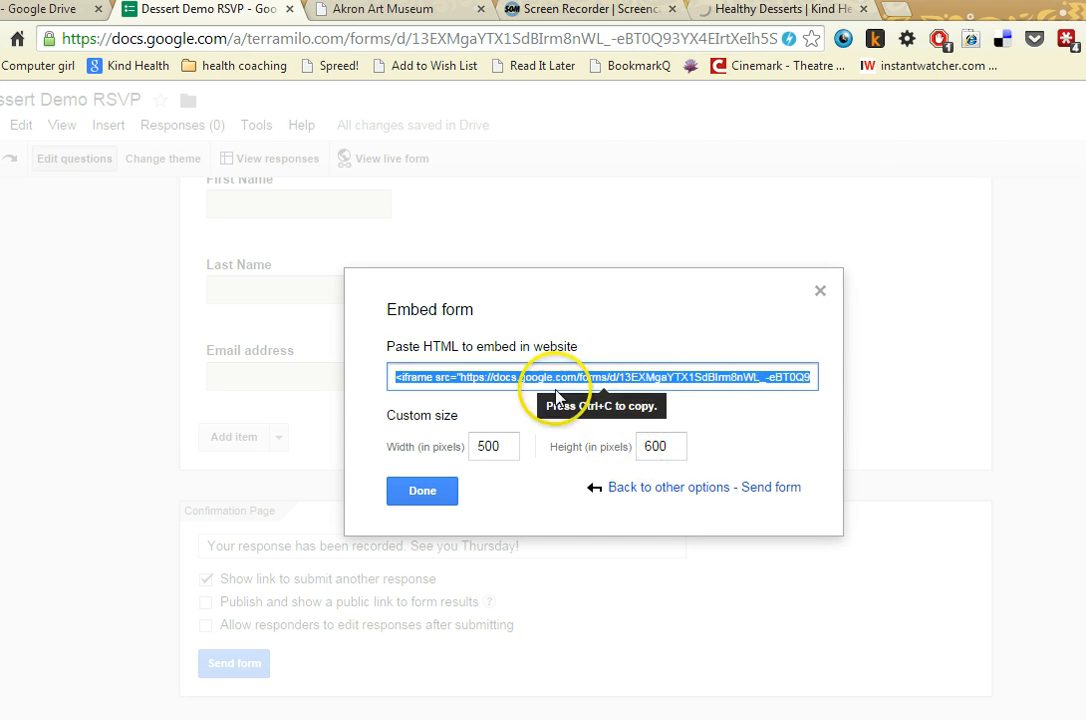
pyautogui.rightClick(553, 387)
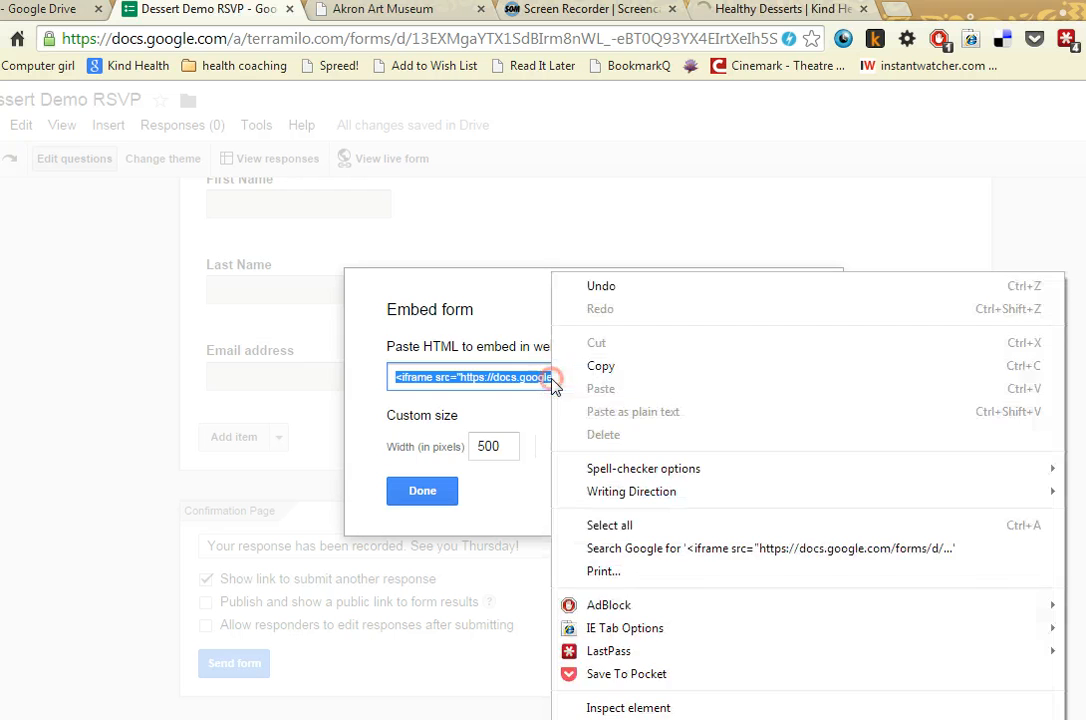
pyautogui.click(600, 366)
pyautogui.click(509, 427)
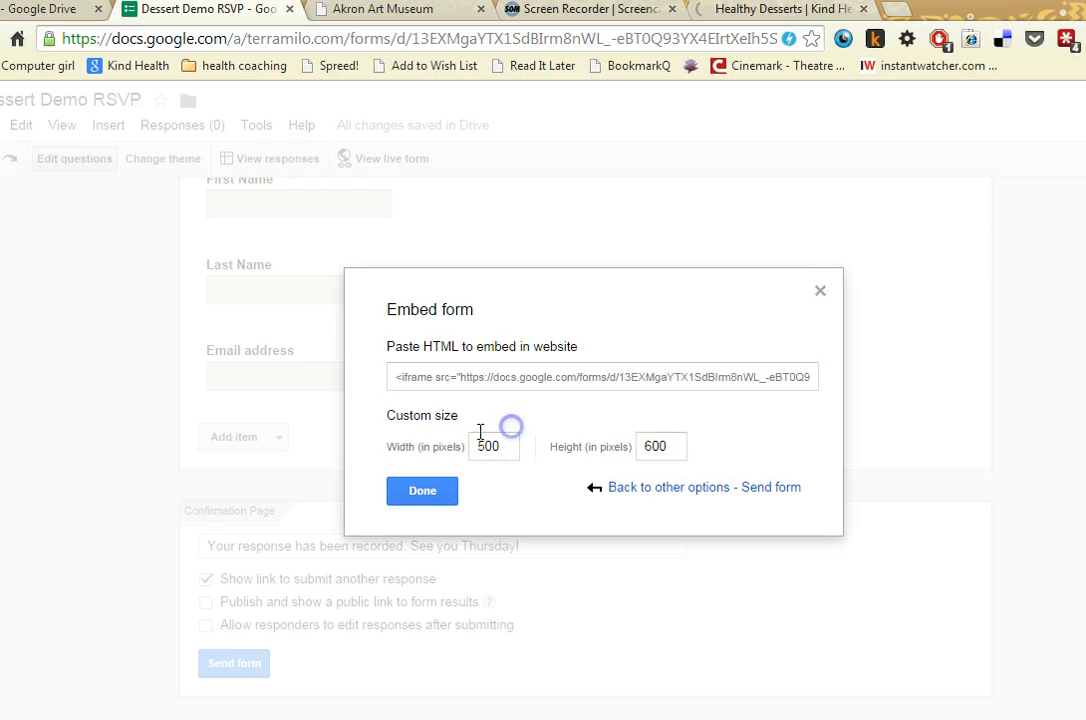
pyautogui.click(421, 492)
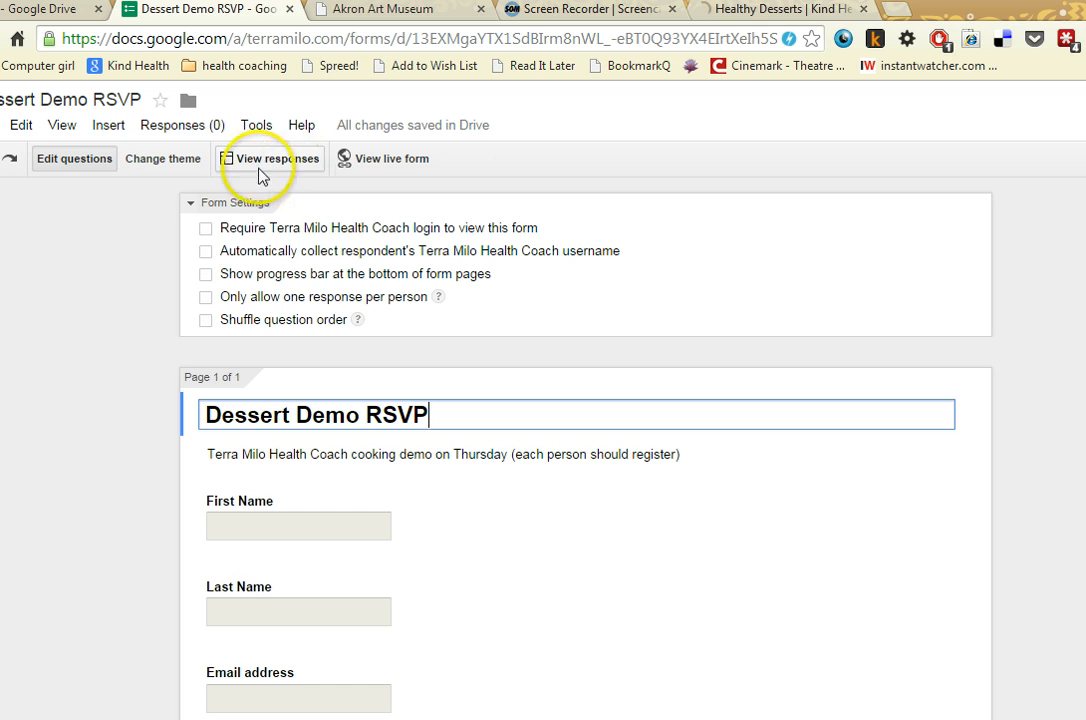
pyautogui.click(172, 127)
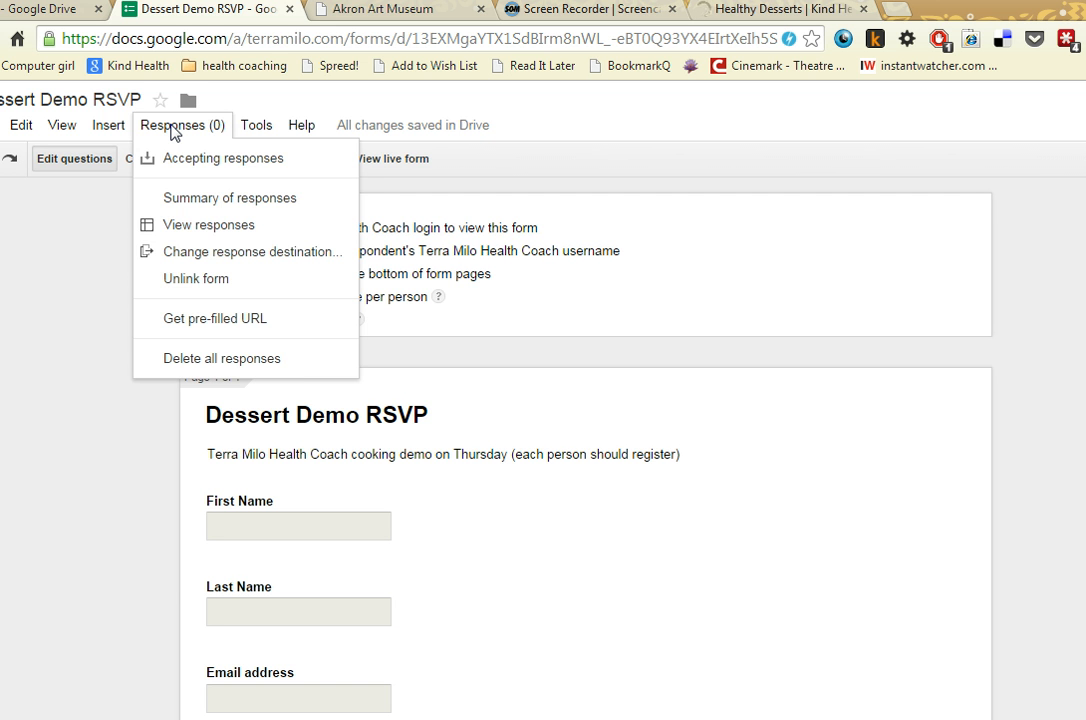
pyautogui.click(259, 128)
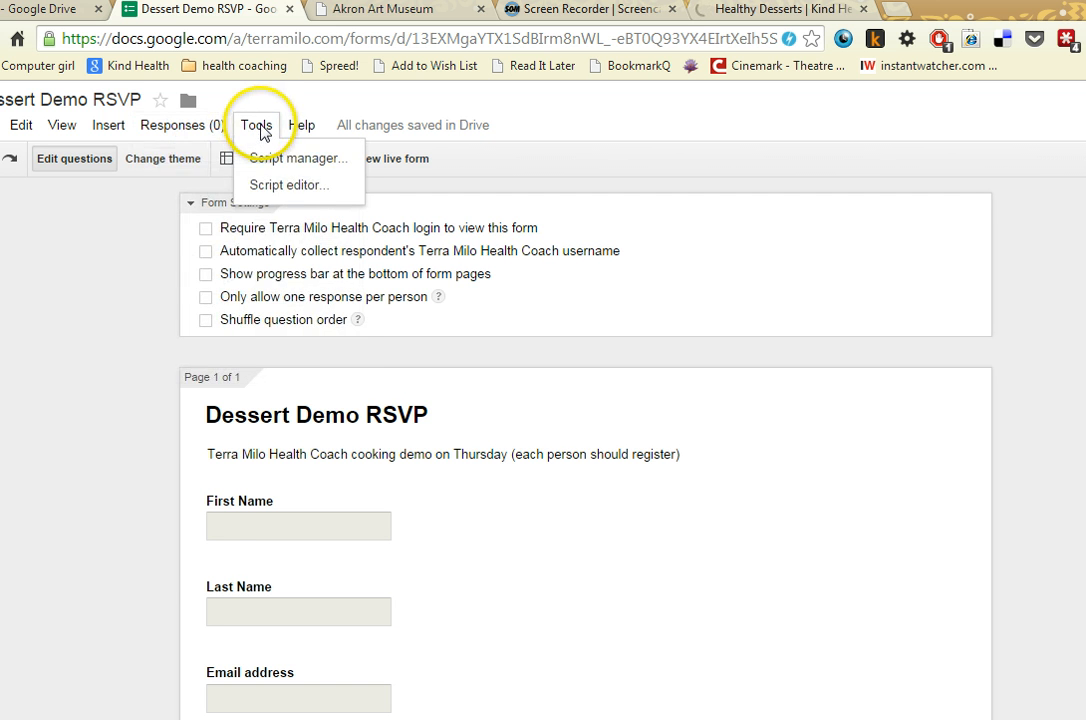
pyautogui.click(100, 125)
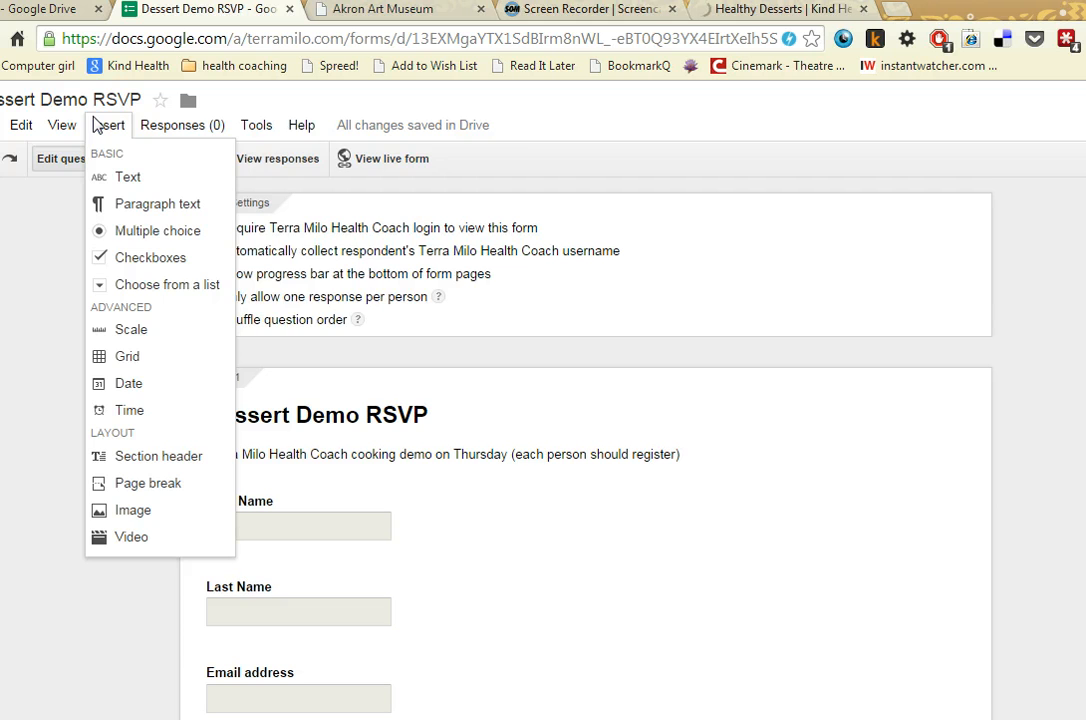
pyautogui.moveTo(64, 130)
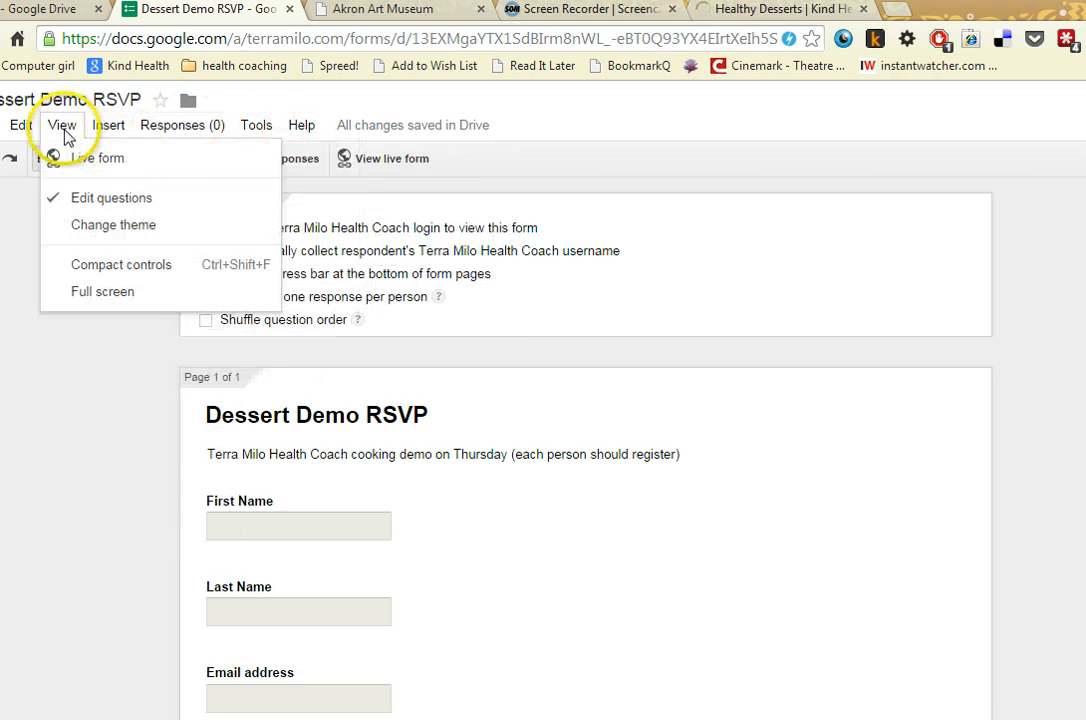
pyautogui.moveTo(104, 134)
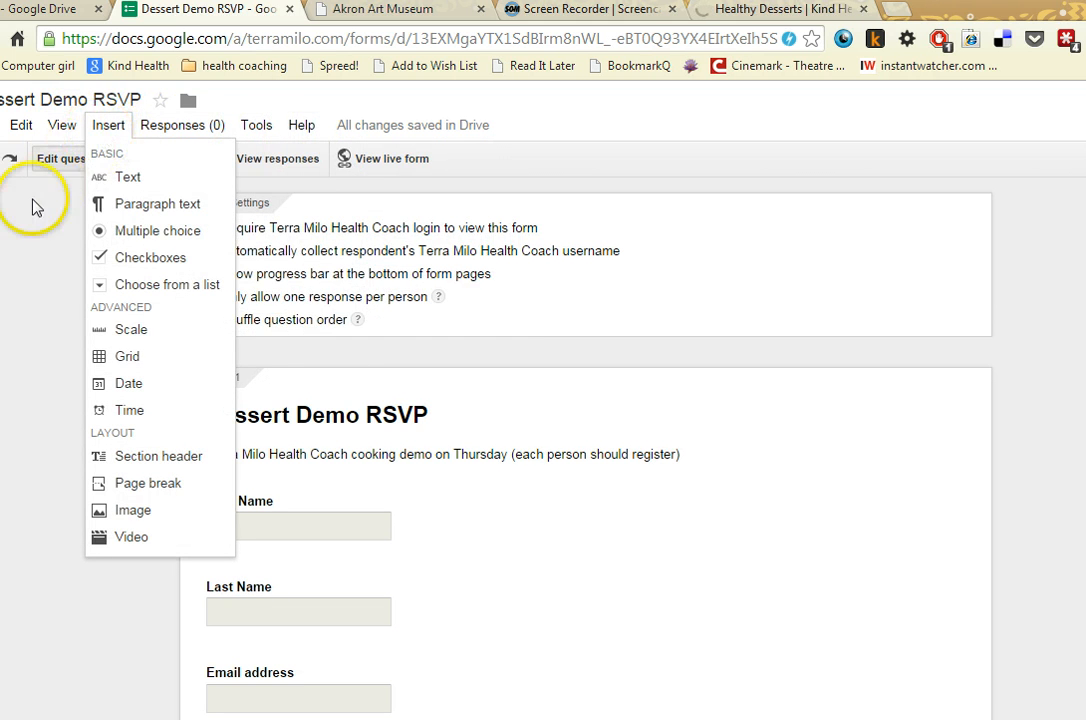
pyautogui.moveTo(2, 125)
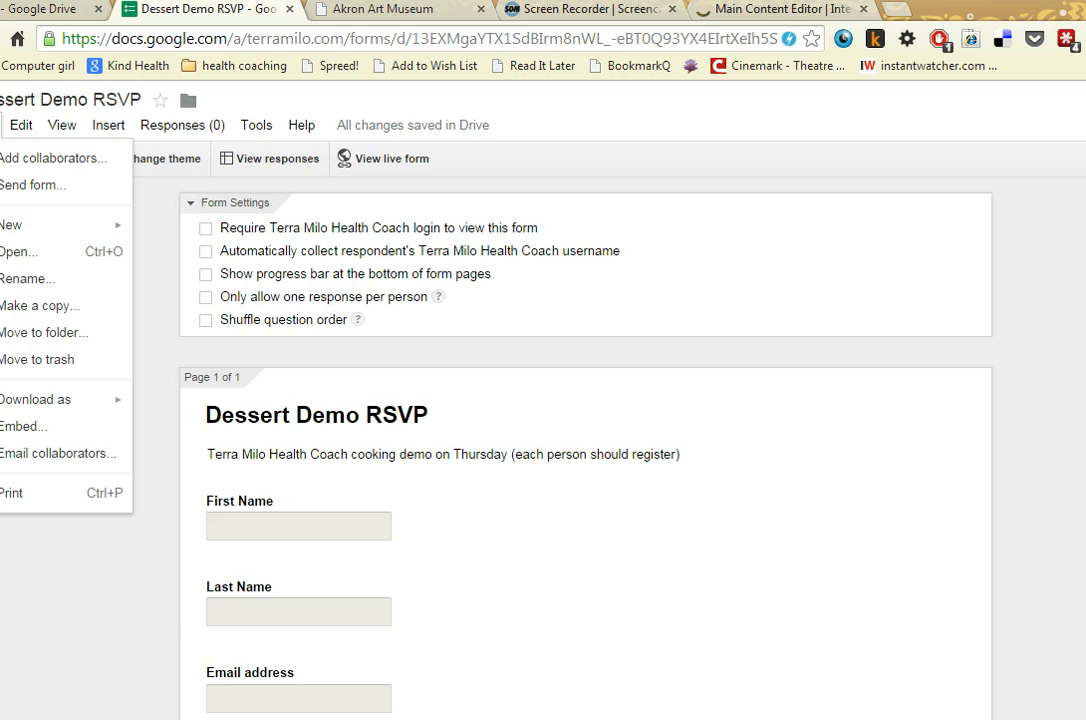
pyautogui.click(72, 456)
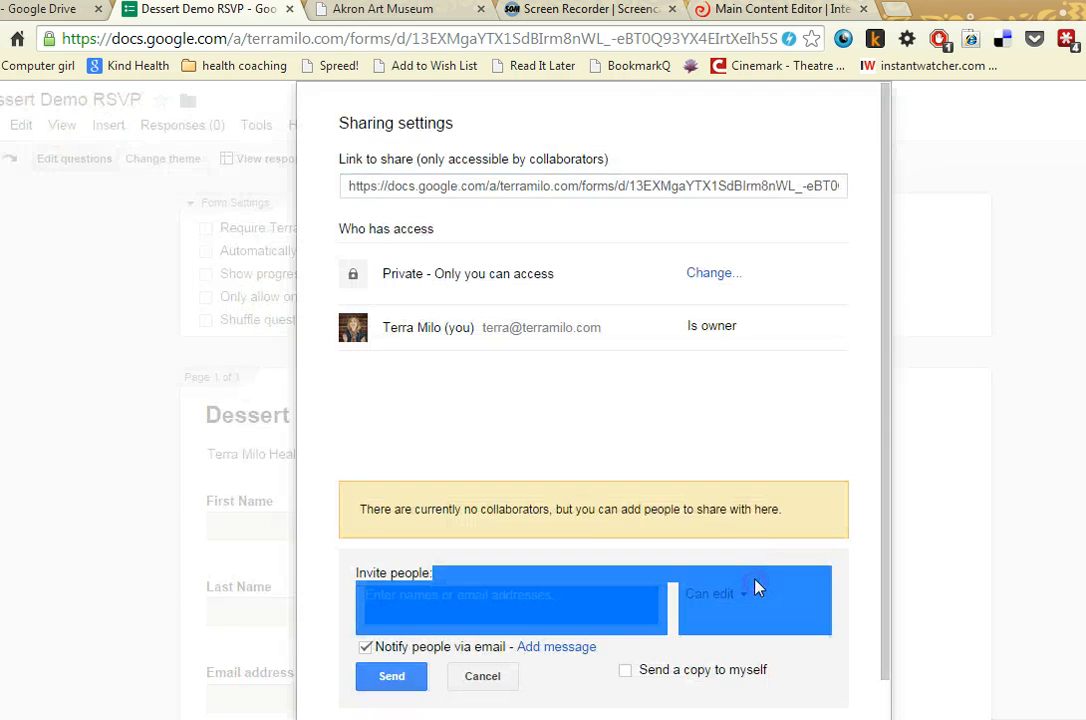
pyautogui.click(482, 678)
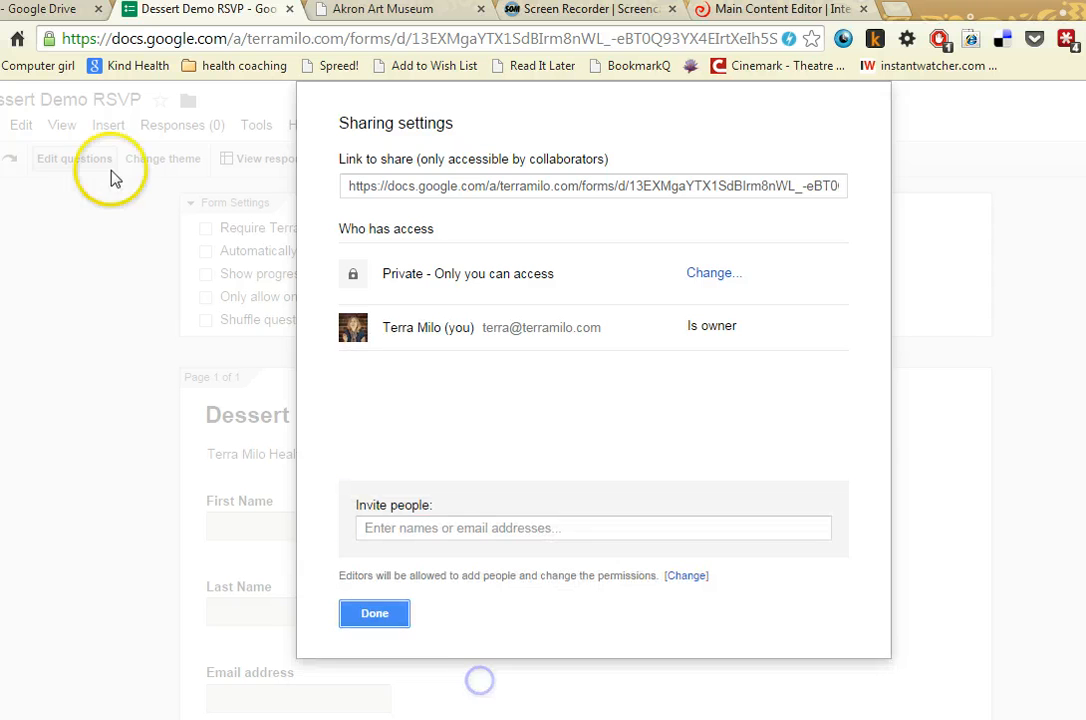
pyautogui.click(90, 294)
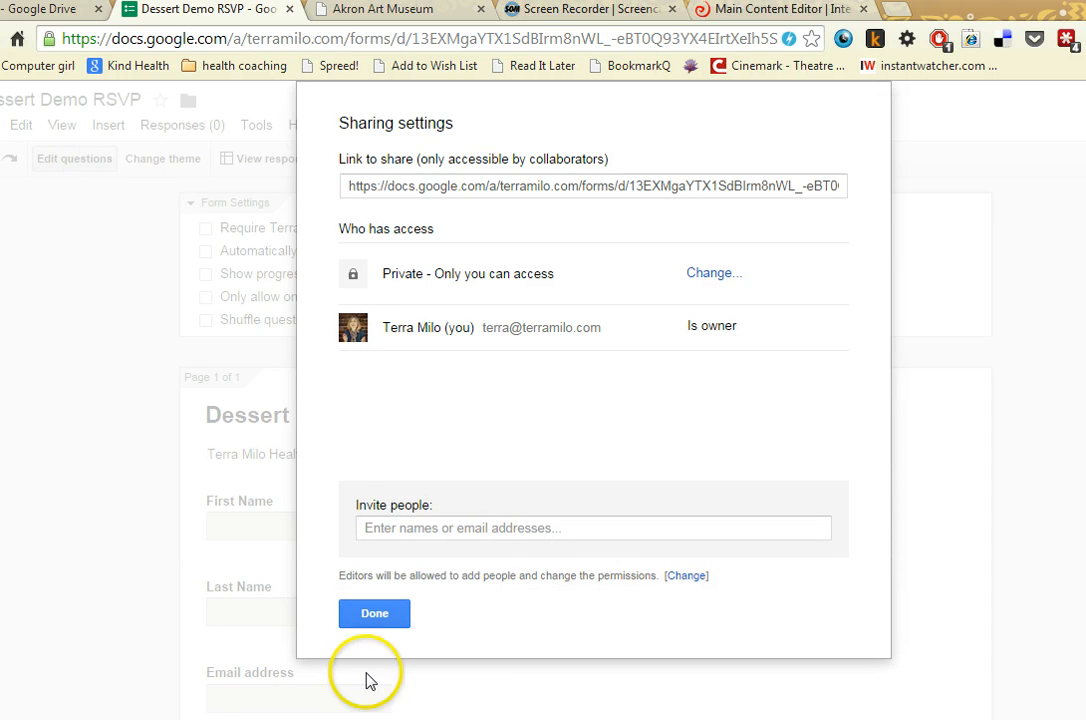
pyautogui.click(375, 613)
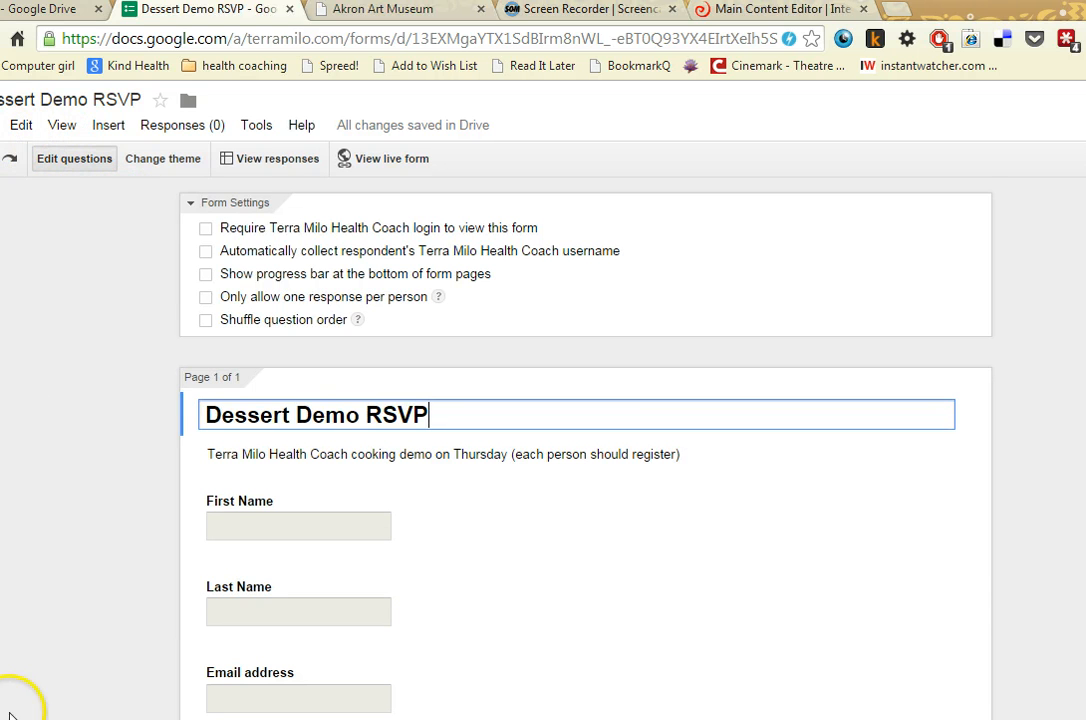
# Step: Open the spreadsheet that collects the Dessert Demo RSVP form's responses
pyautogui.click(285, 160)
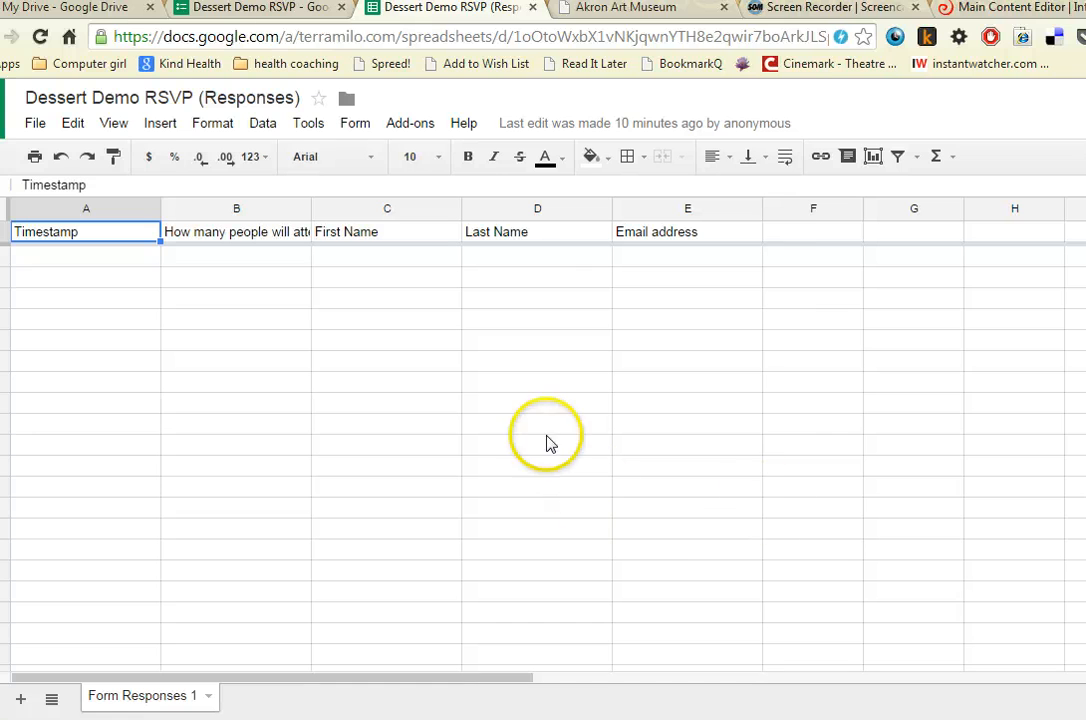
pyautogui.click(35, 128)
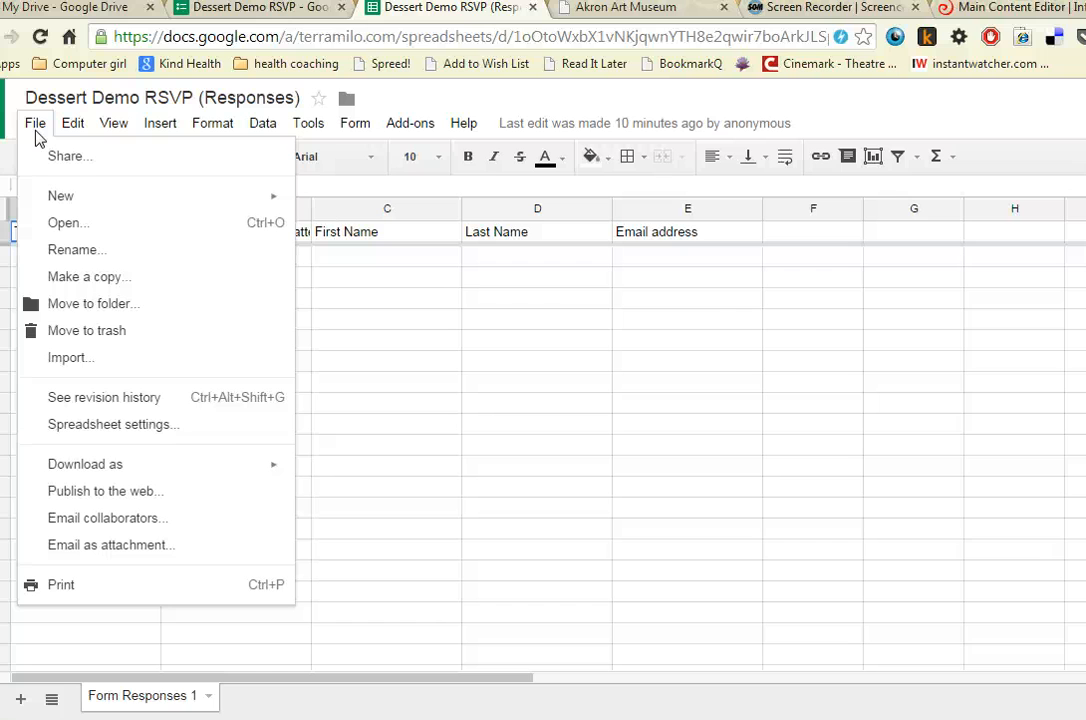
pyautogui.click(152, 422)
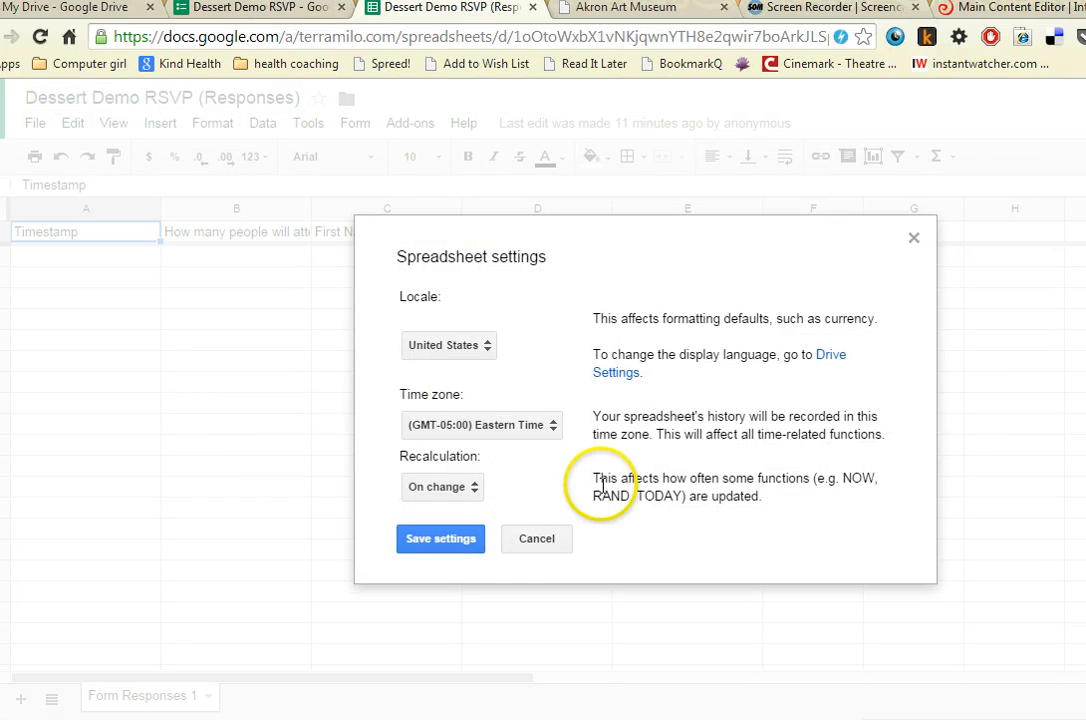
pyautogui.click(537, 539)
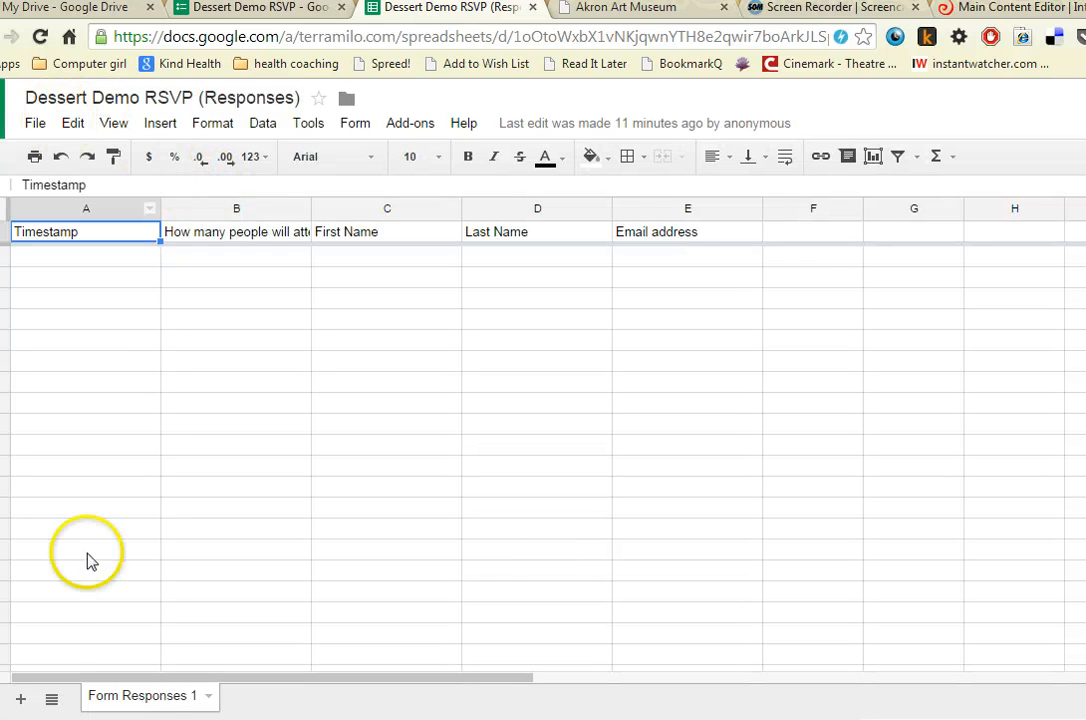
pyautogui.click(308, 127)
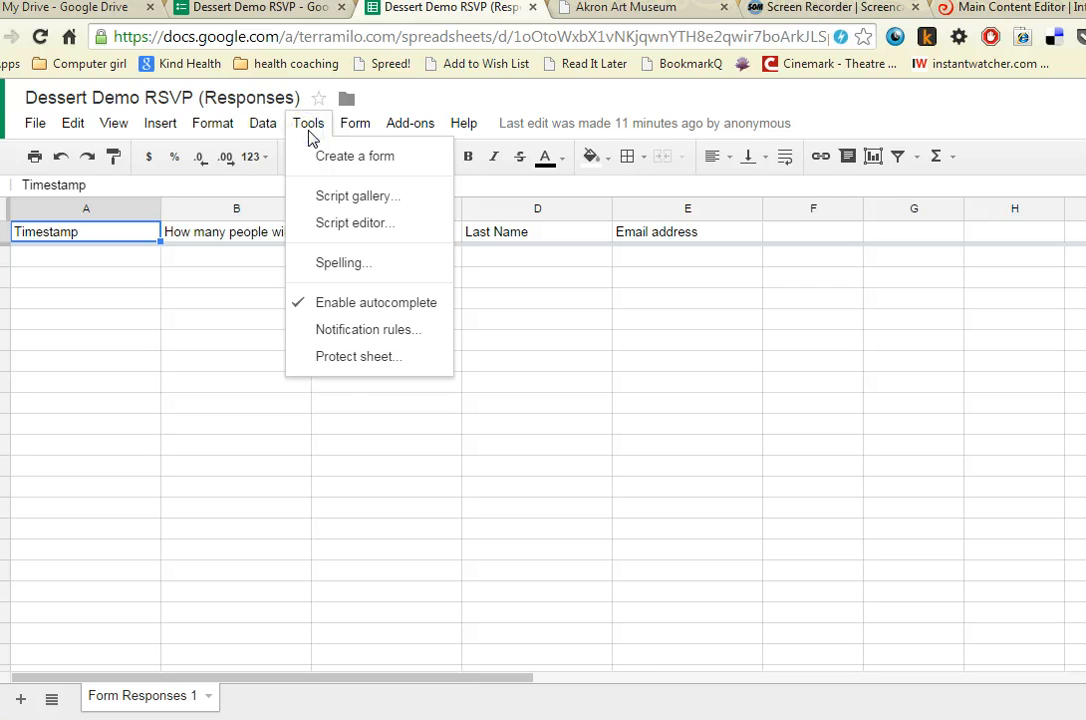
pyautogui.click(334, 331)
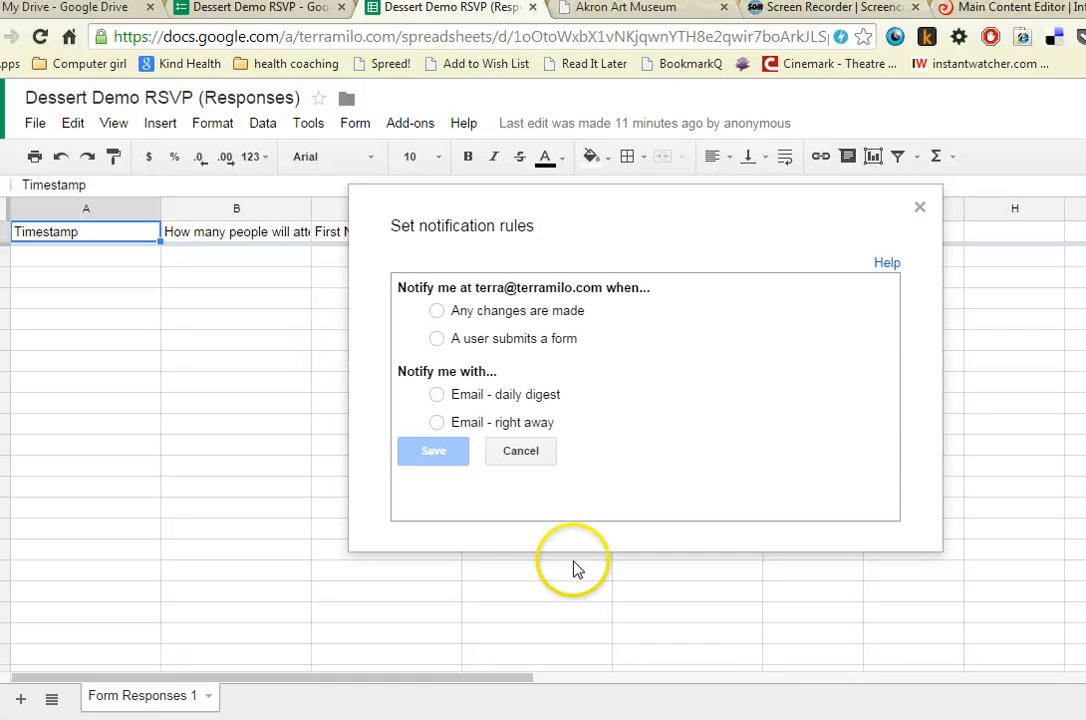
pyautogui.click(520, 451)
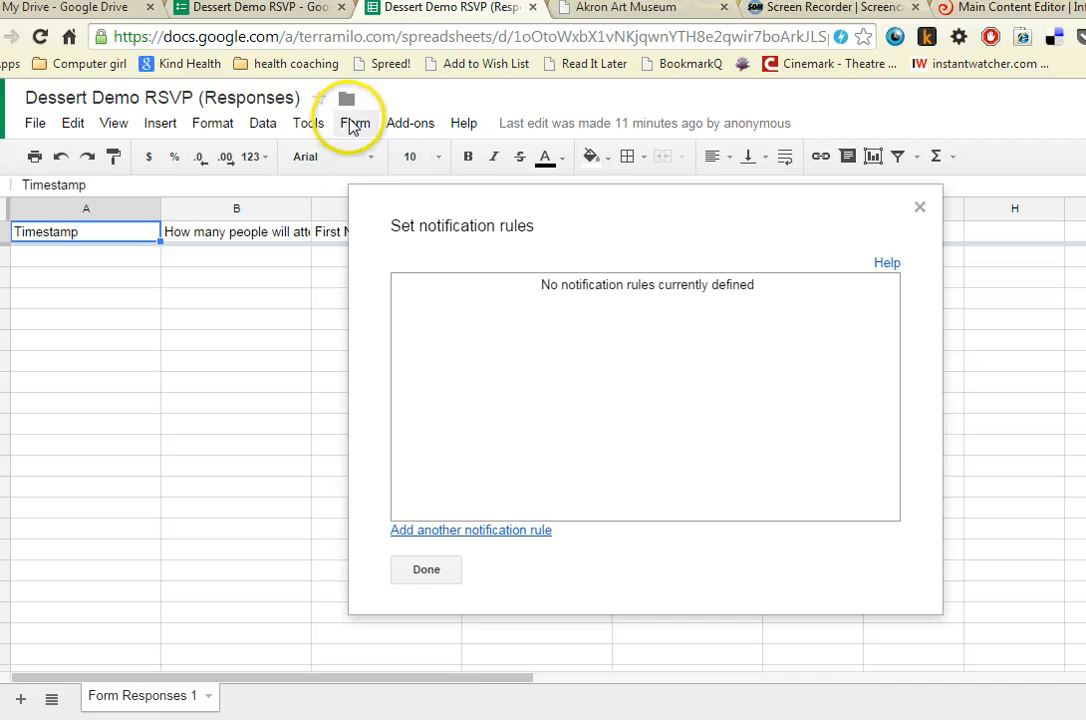
pyautogui.click(428, 570)
# Step: Add a notification rule to the responses spreadsheet that sends an email right away when a user submits a form
pyautogui.click(354, 123)
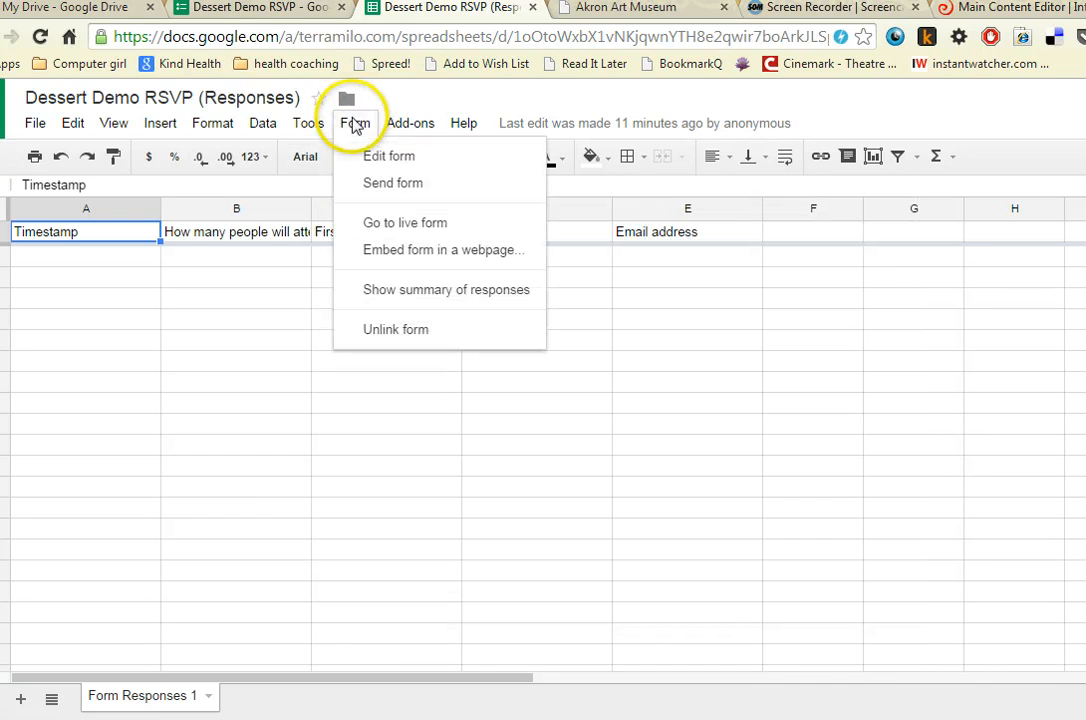
pyautogui.moveTo(310, 122)
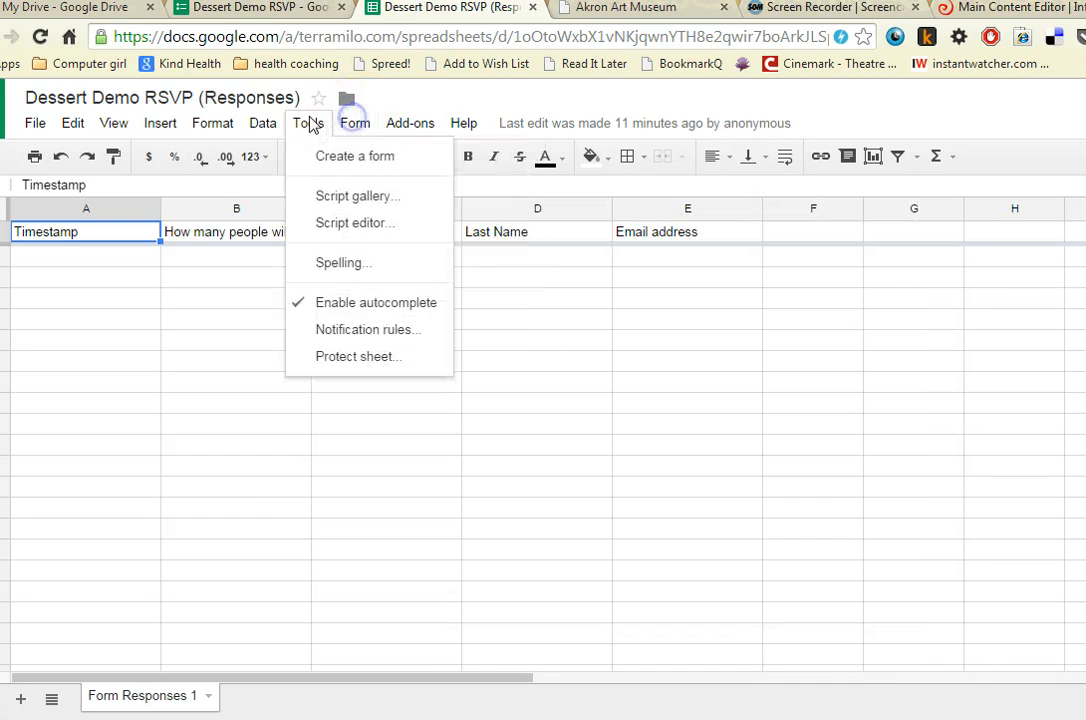
pyautogui.click(366, 330)
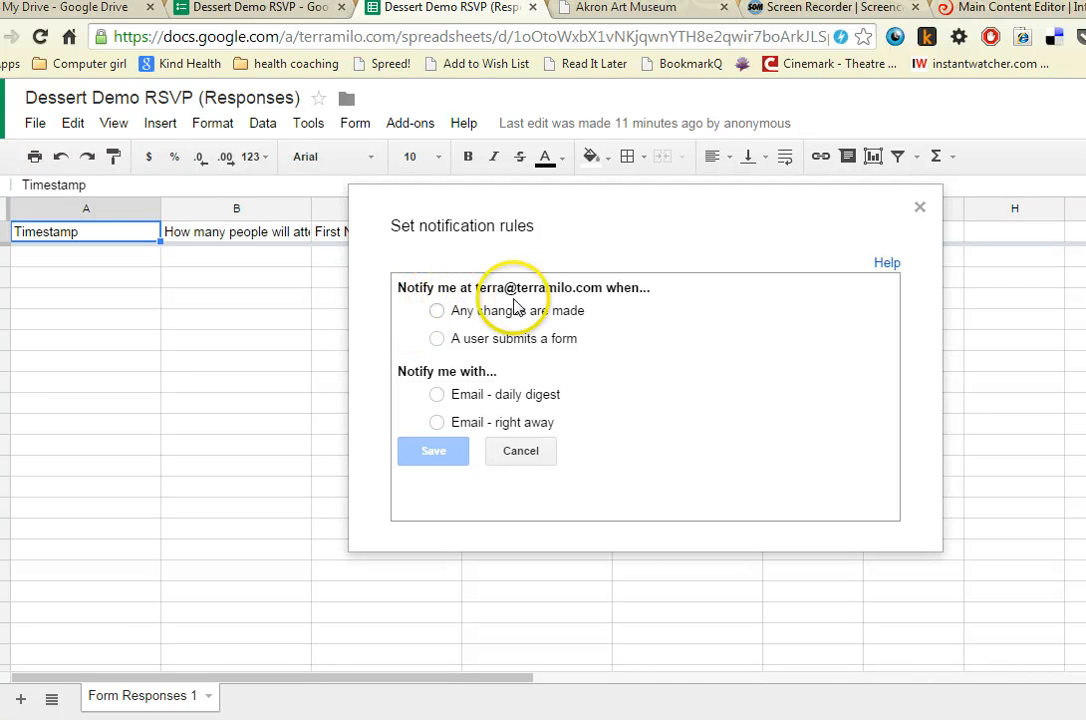
pyautogui.click(437, 341)
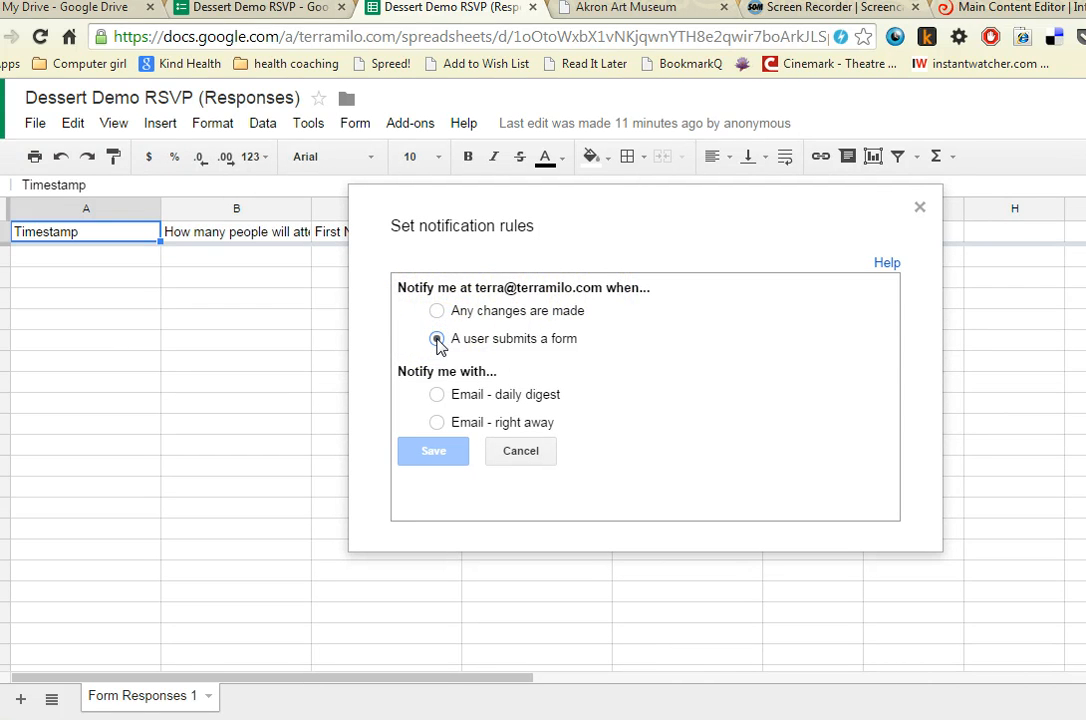
pyautogui.click(437, 422)
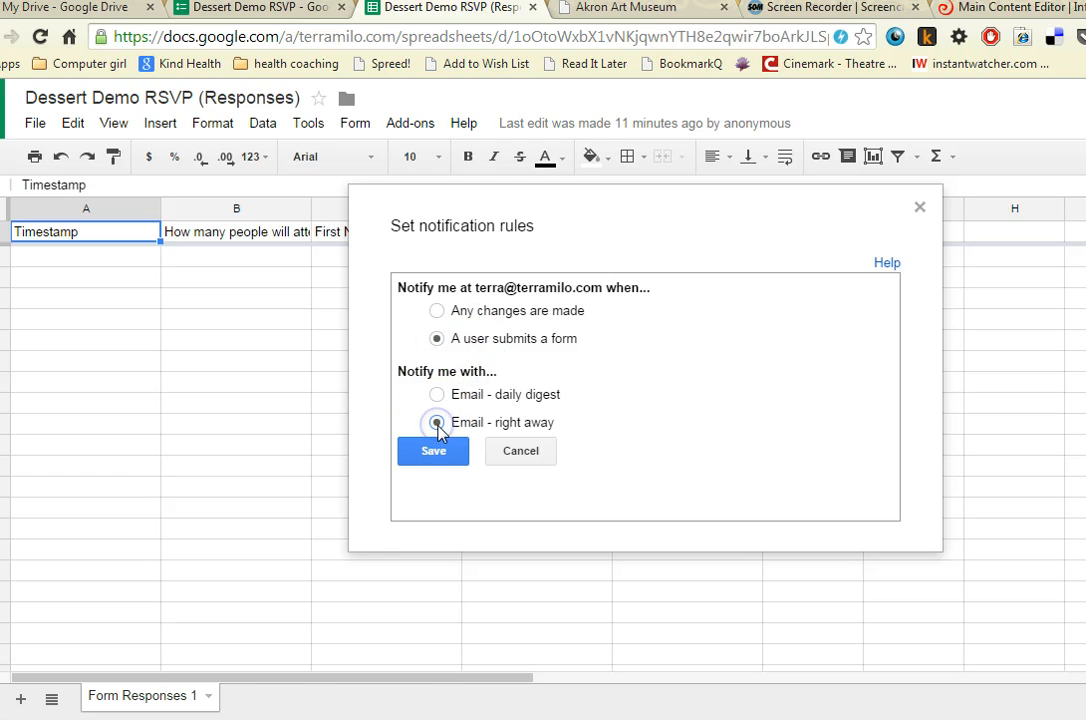
pyautogui.click(434, 452)
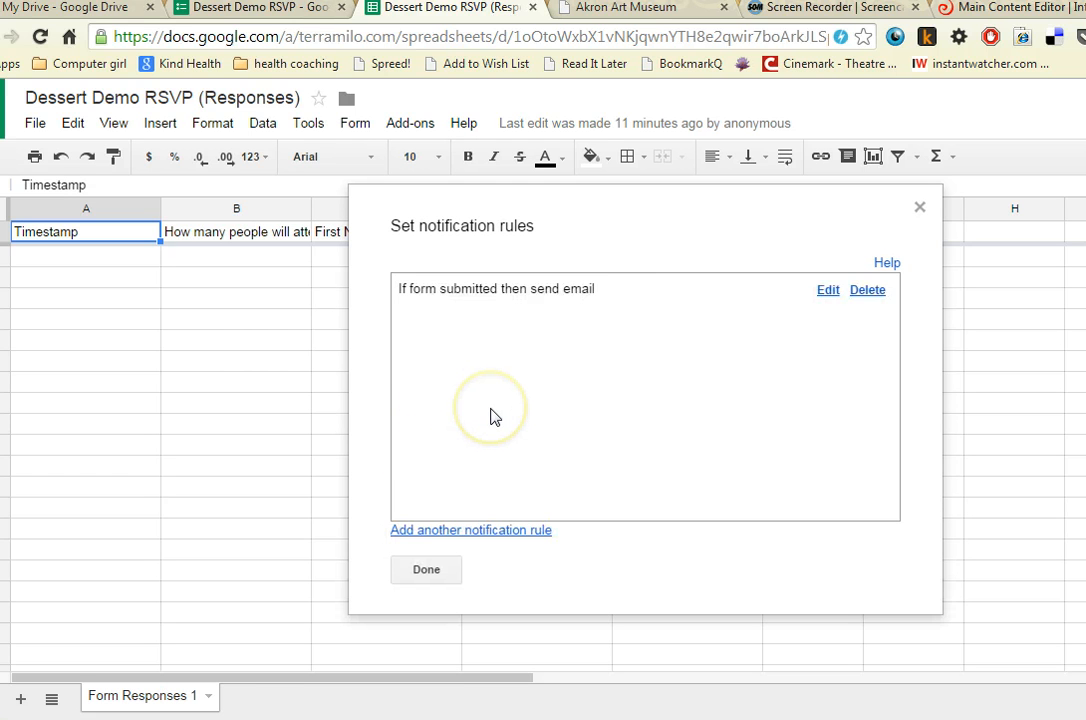
pyautogui.click(426, 569)
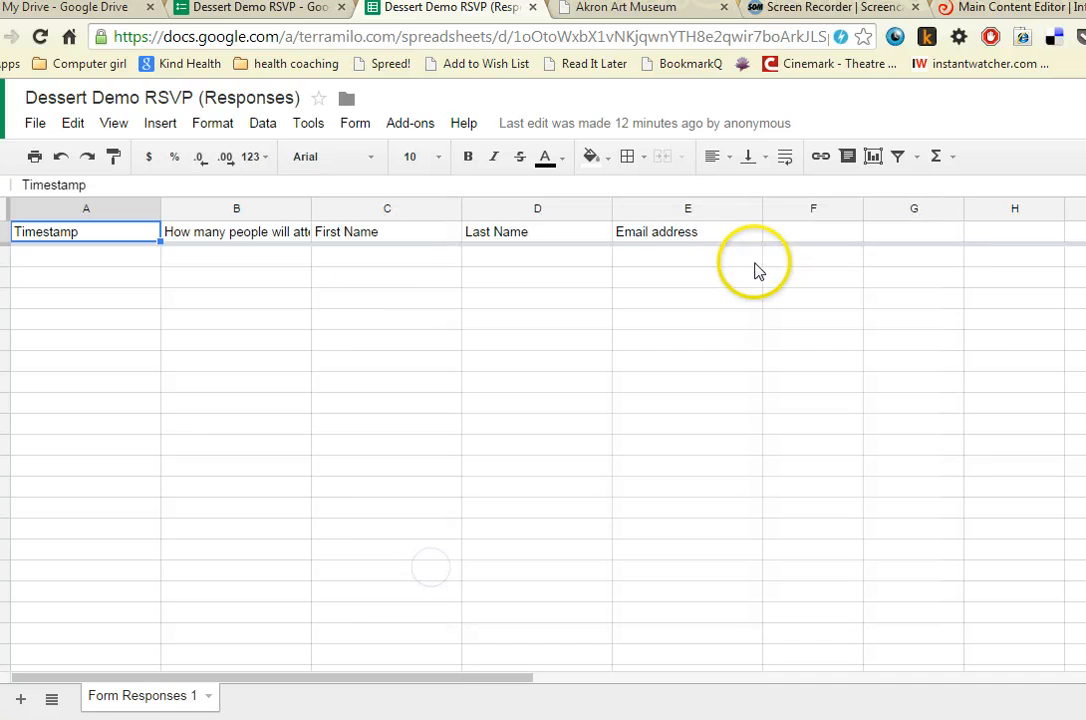
pyautogui.click(294, 128)
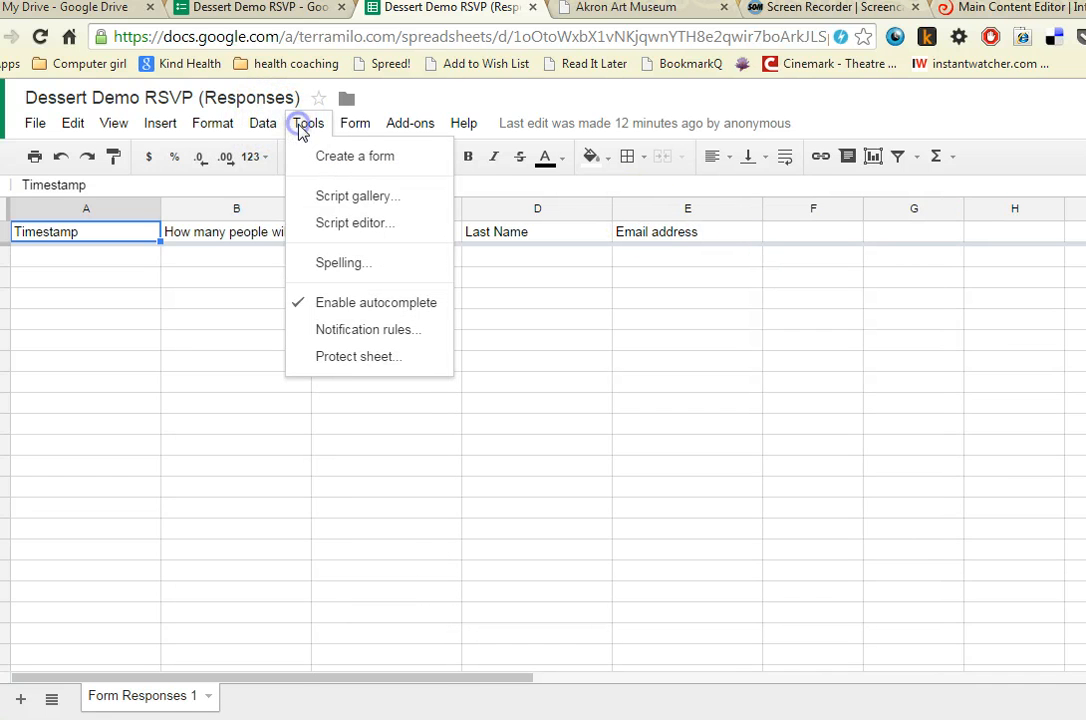
pyautogui.click(298, 128)
pyautogui.click(305, 123)
pyautogui.click(309, 125)
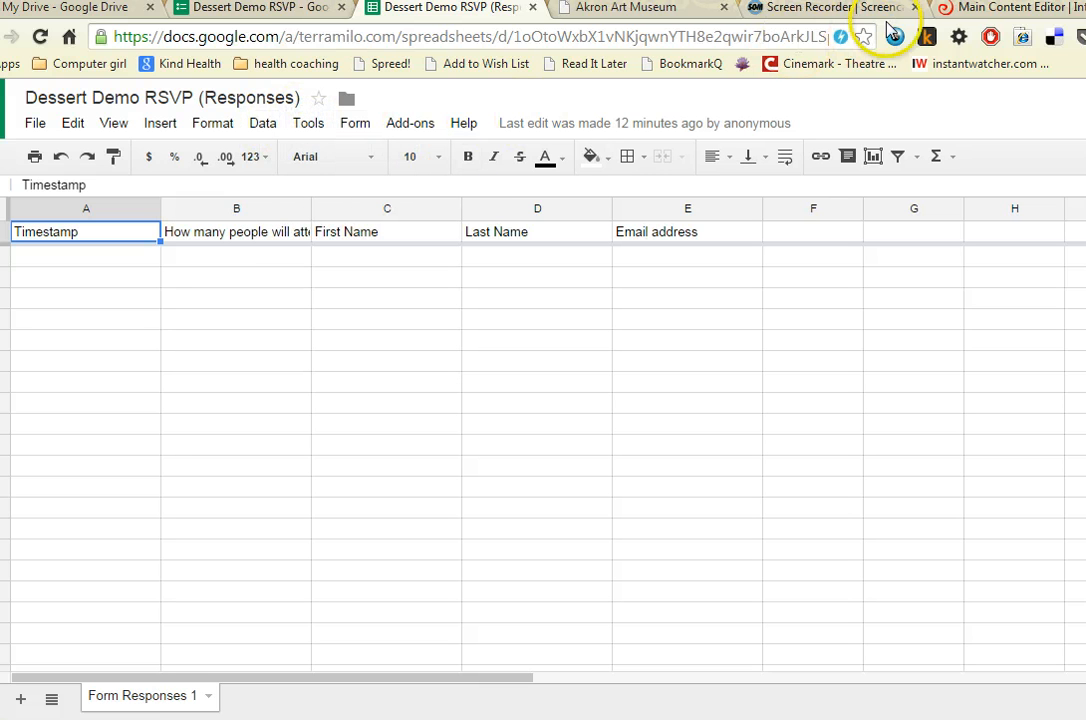
# Step: Return to the website's Main Content Editor and open the first Healthy Desserts event on the Events page for editing
pyautogui.click(968, 10)
pyautogui.scroll(-15, 612, 478)
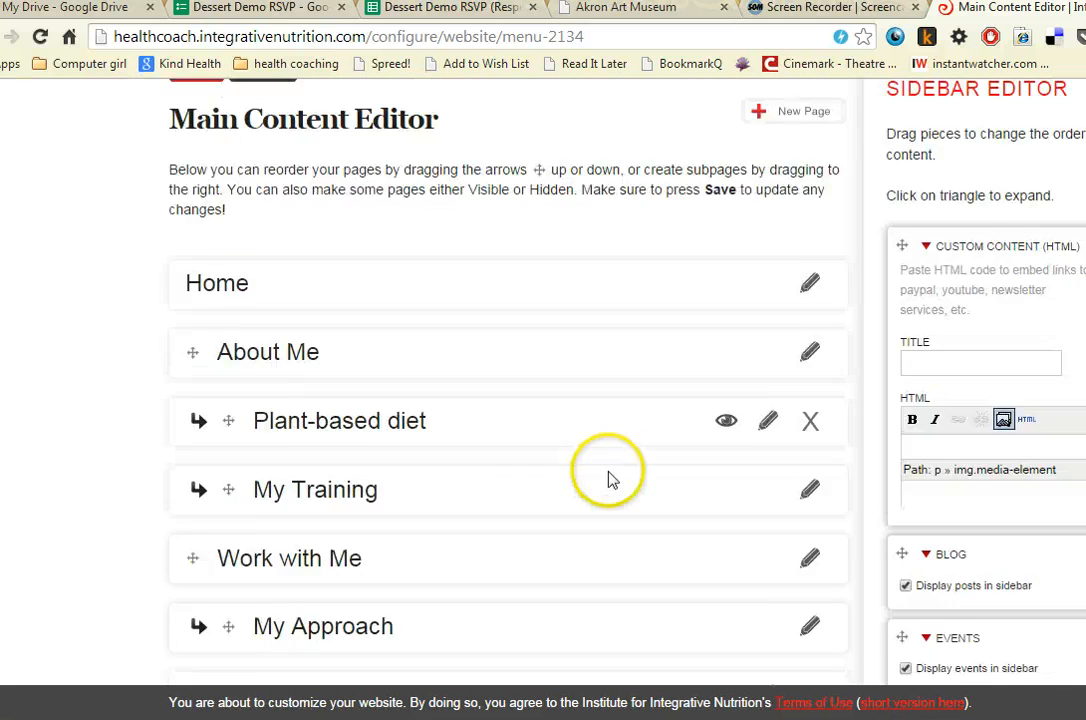
pyautogui.scroll(-1, 612, 478)
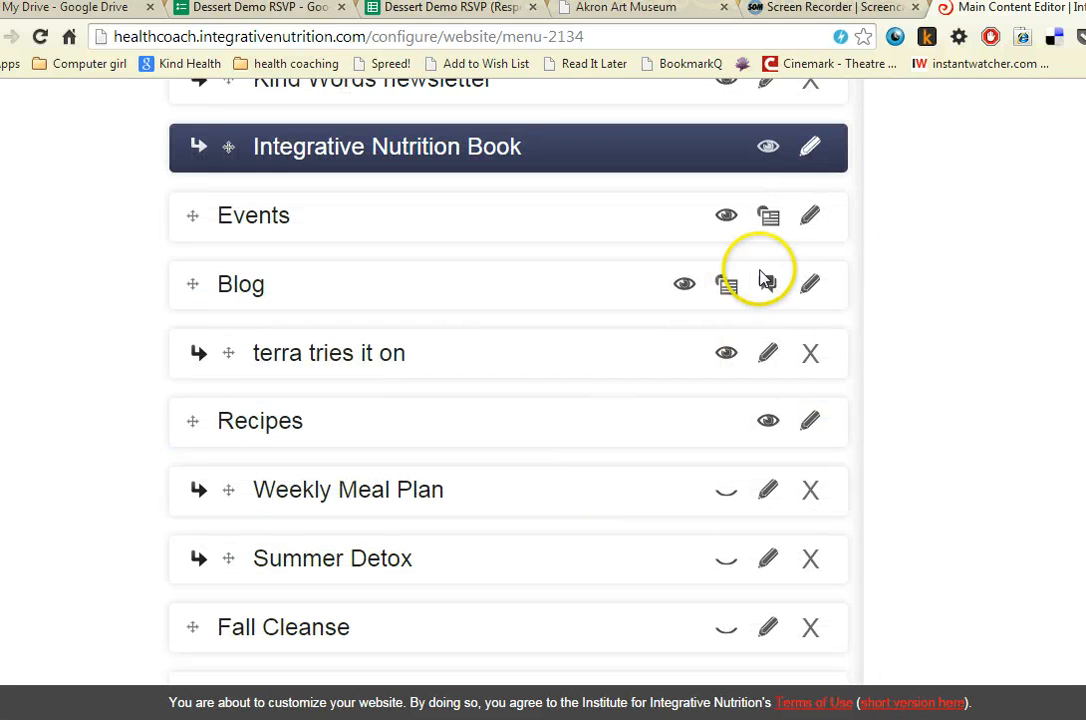
pyautogui.click(814, 228)
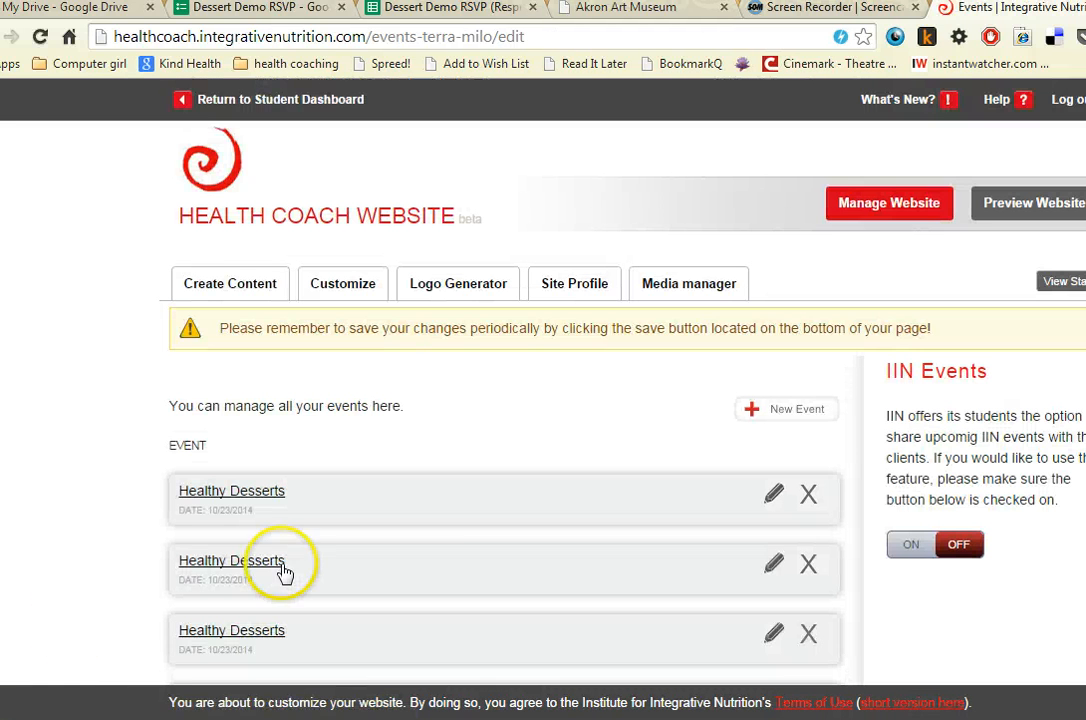
pyautogui.click(775, 490)
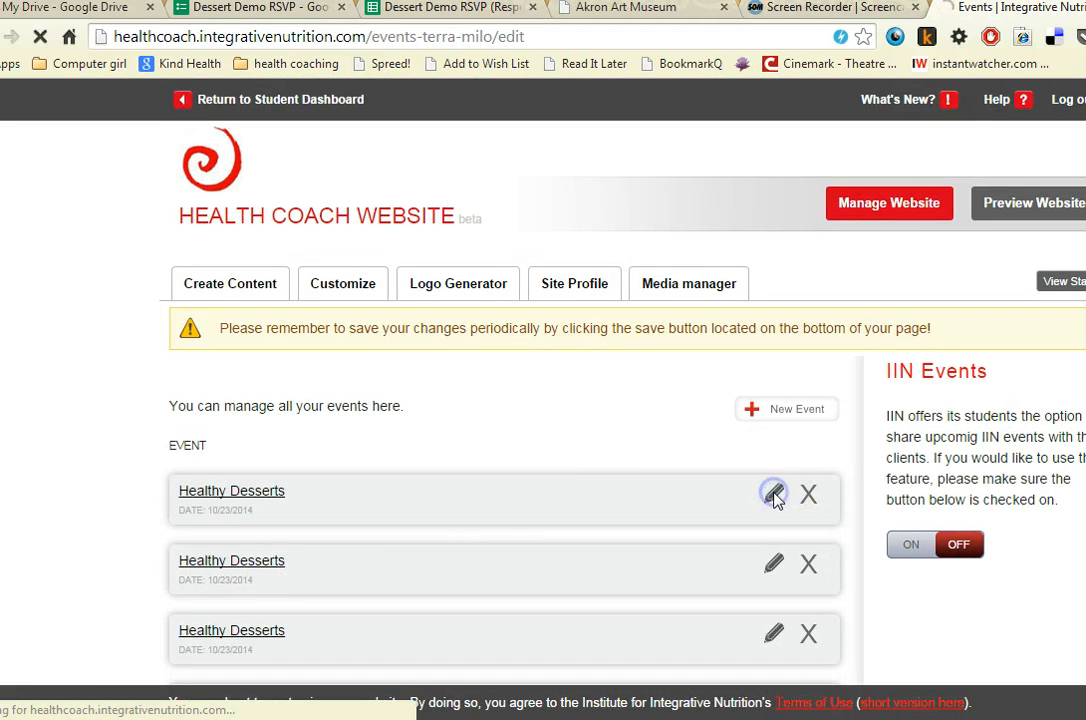
pyautogui.click(773, 497)
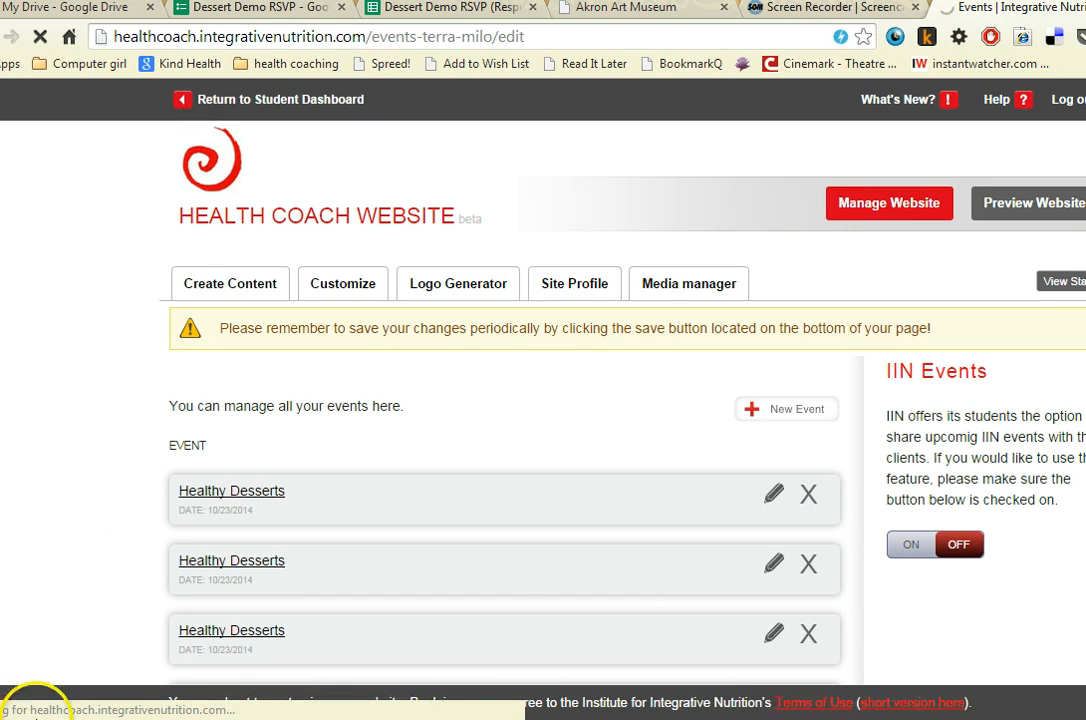
# Step: Delete the old RSVP form iframe paragraph from the HTML source of the event's body
pyautogui.scroll(-5, 102, 431)
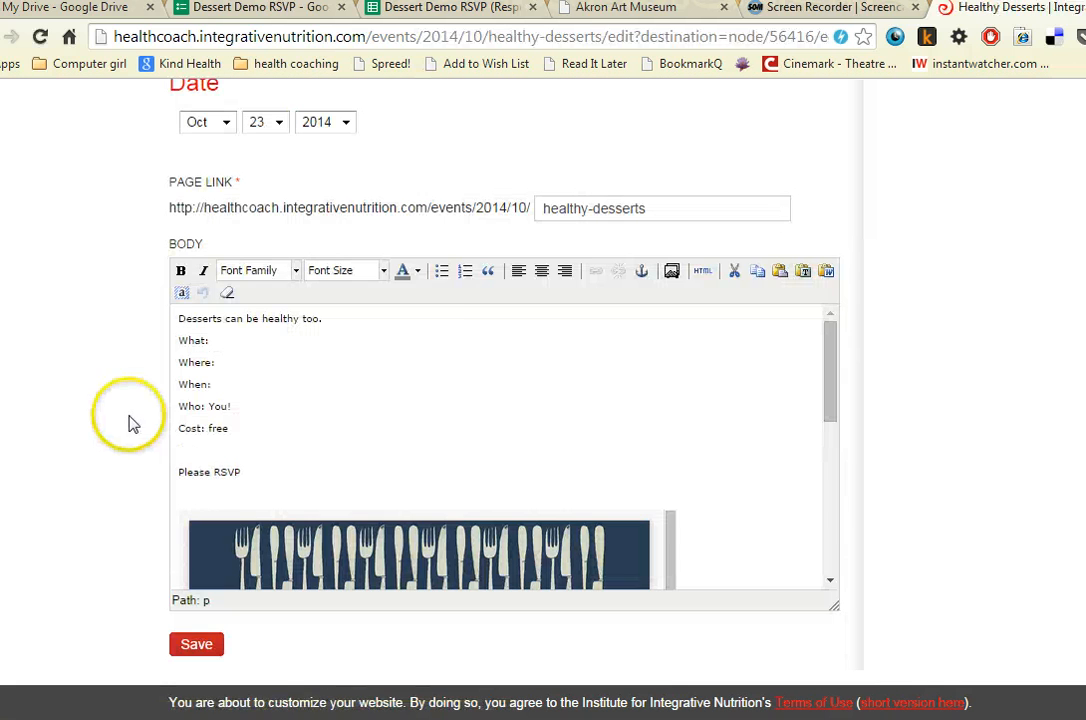
pyautogui.click(705, 274)
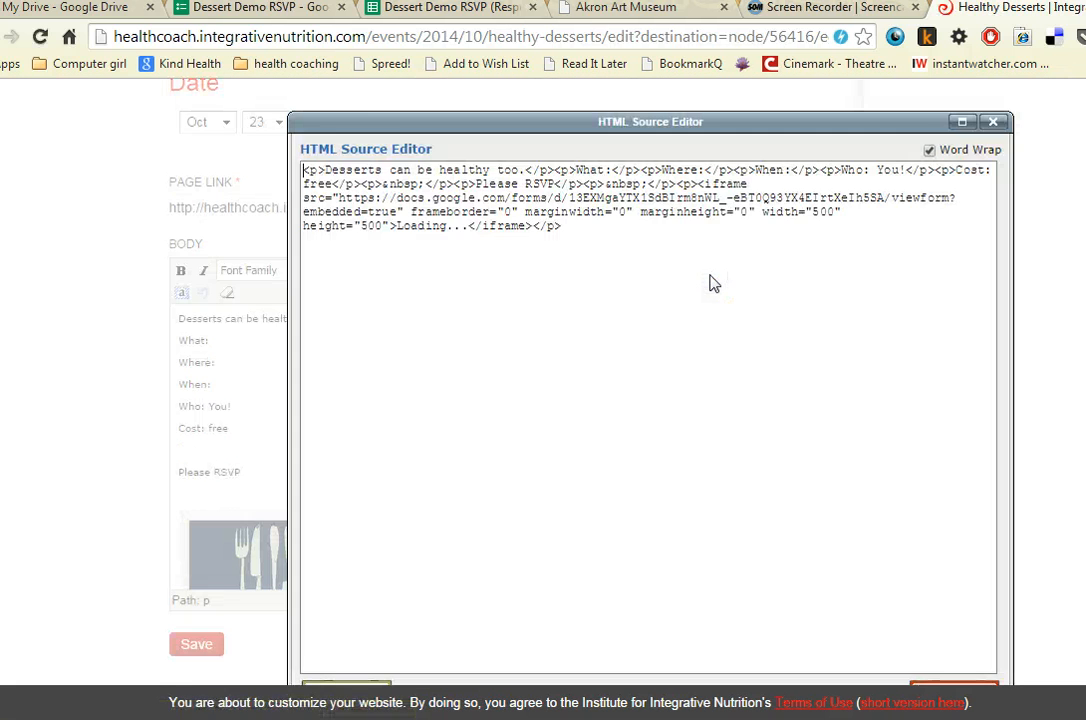
pyautogui.click(697, 185)
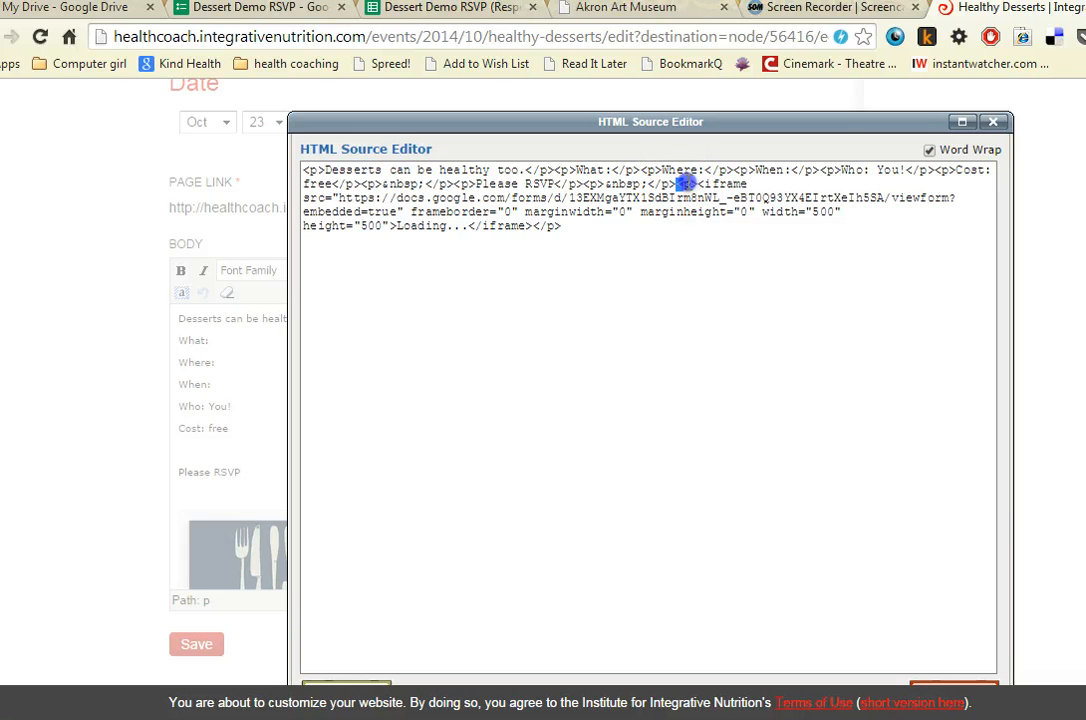
pyautogui.click(675, 171)
pyautogui.moveTo(675, 185); pyautogui.dragTo(686, 269)
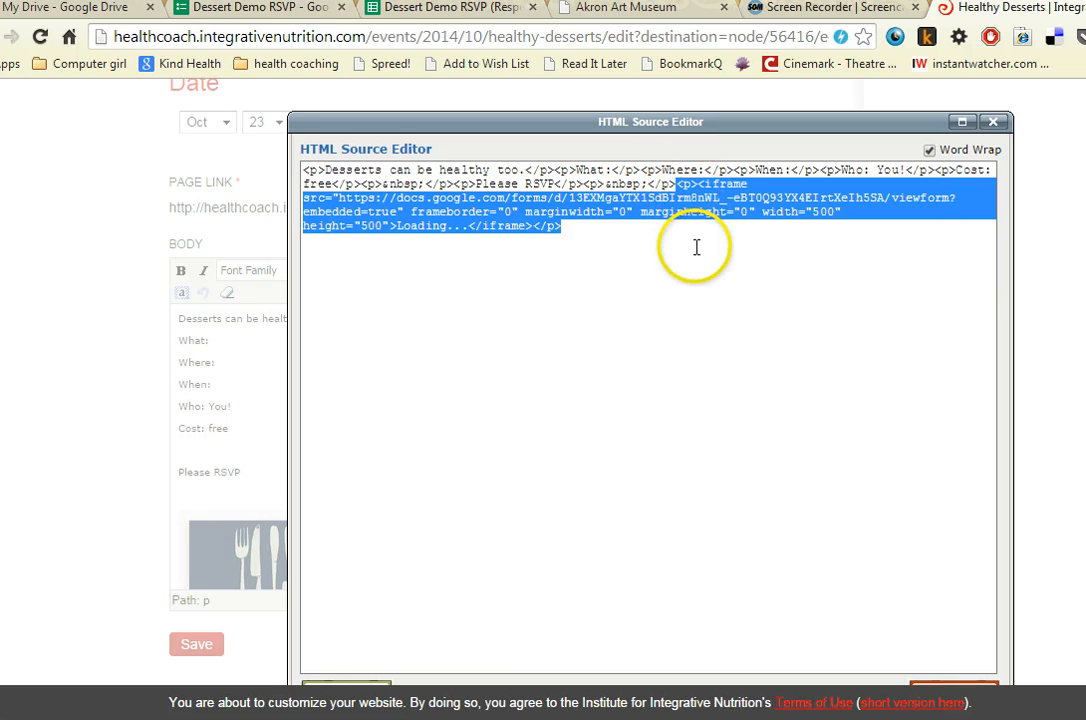
pyautogui.press('Delete')
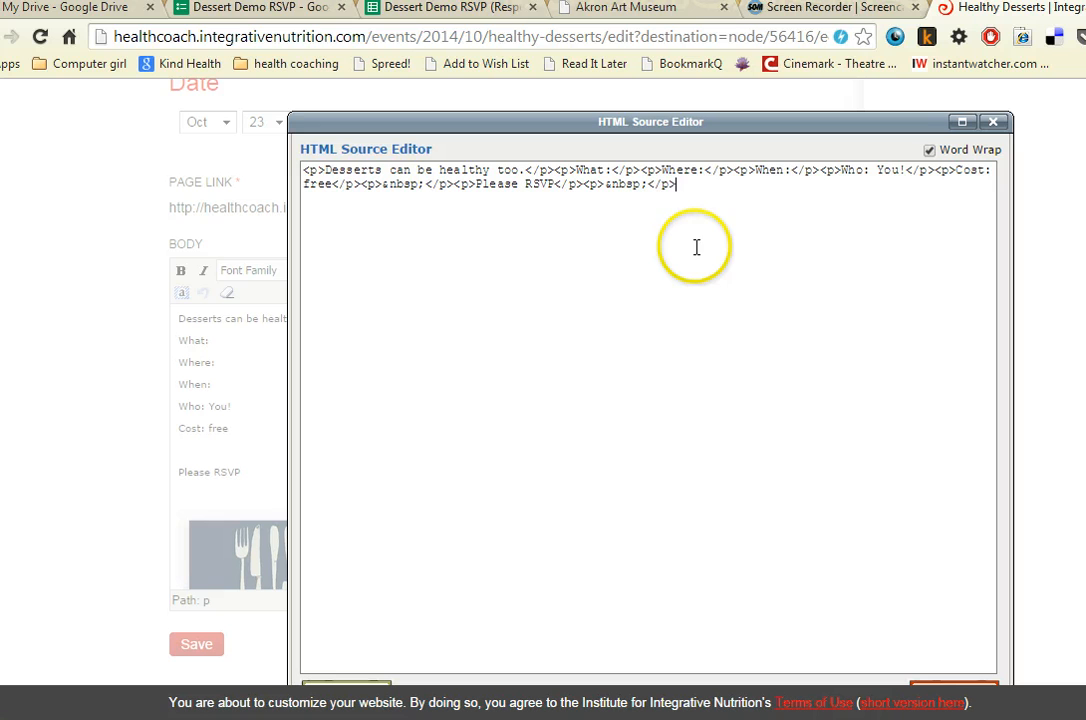
# Step: Paste the updated 500 by 600 form embed code at the end of the body's HTML source and apply it
pyautogui.click(657, 185)
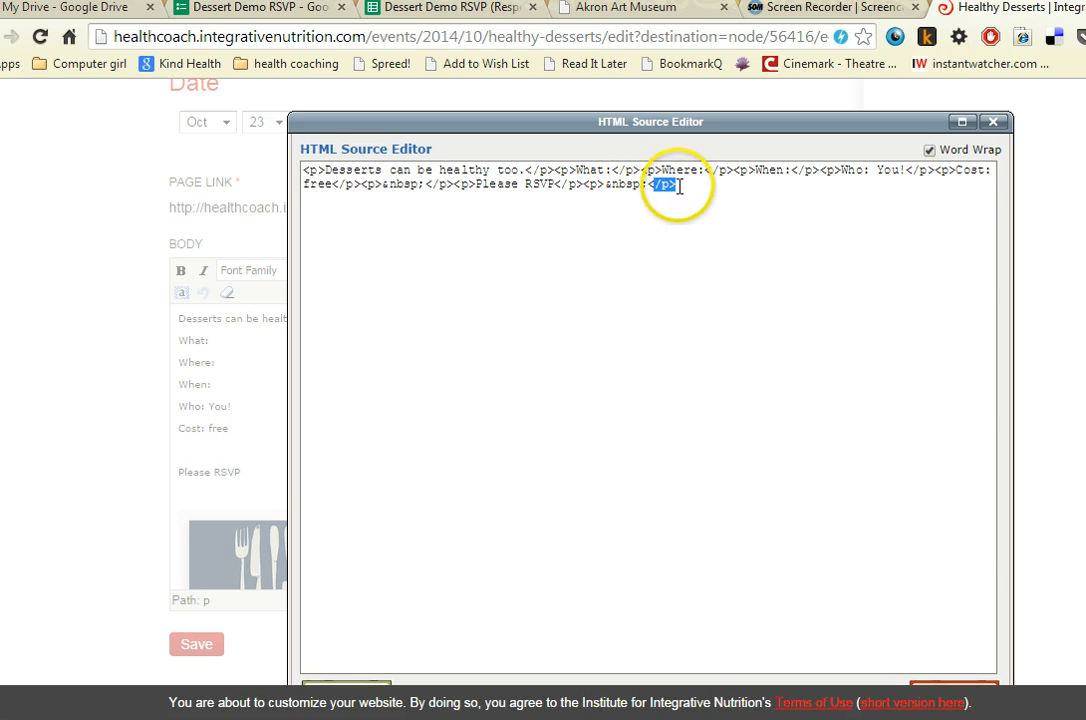
pyautogui.click(657, 185)
pyautogui.rightClick(689, 185)
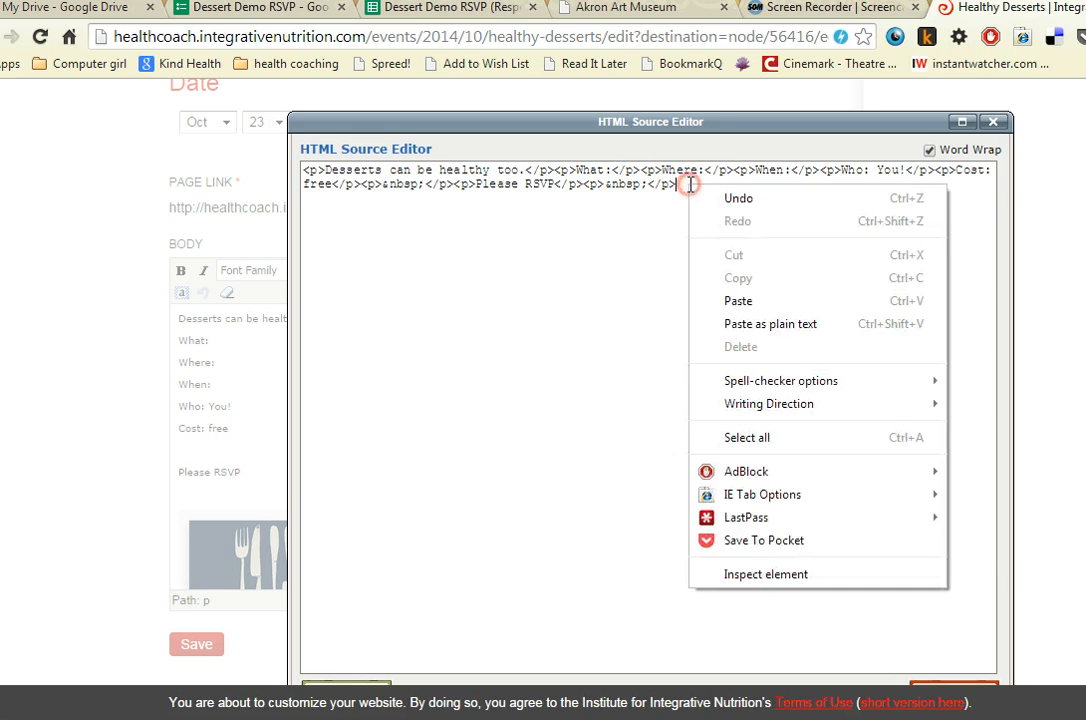
pyautogui.click(750, 300)
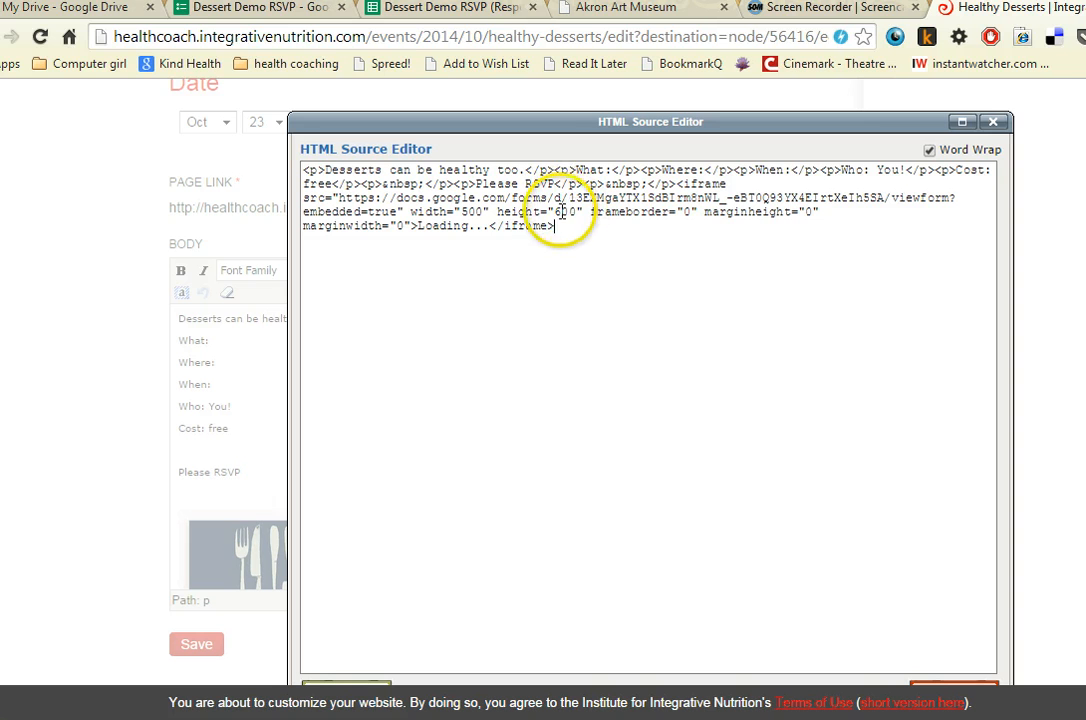
pyautogui.moveTo(606, 121); pyautogui.dragTo(611, 89)
pyautogui.click(351, 660)
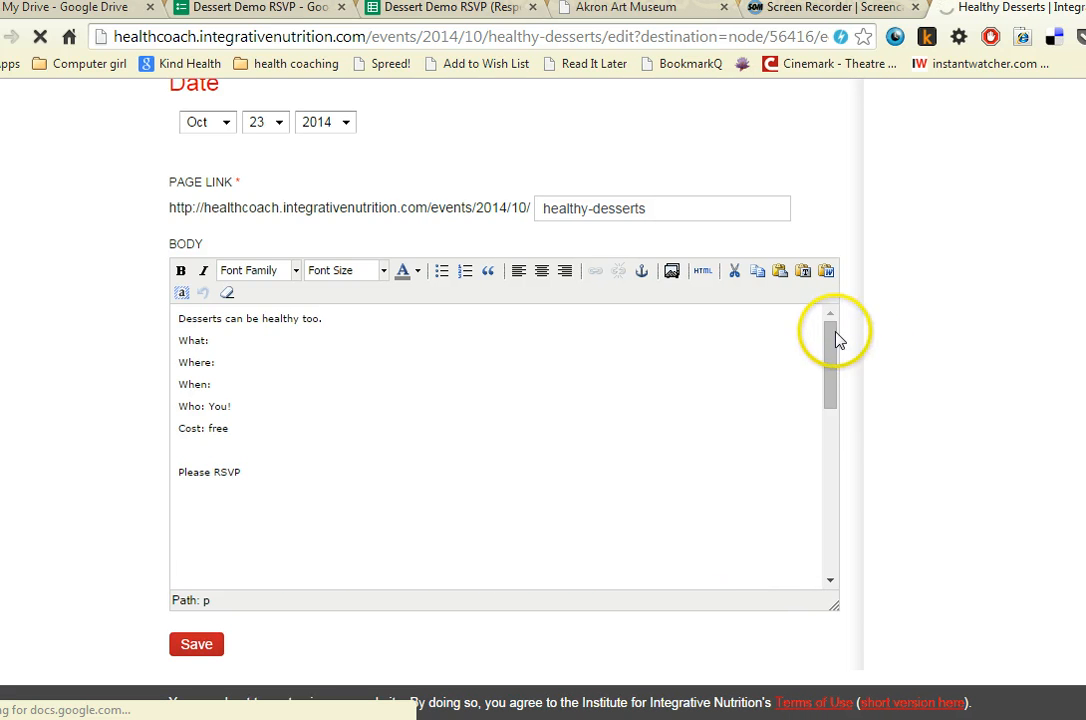
# Step: Check the embedded form's lower part, save the Healthy Desserts event, and return to the RSVP responses spreadsheet
pyautogui.moveTo(824, 359); pyautogui.dragTo(819, 545)
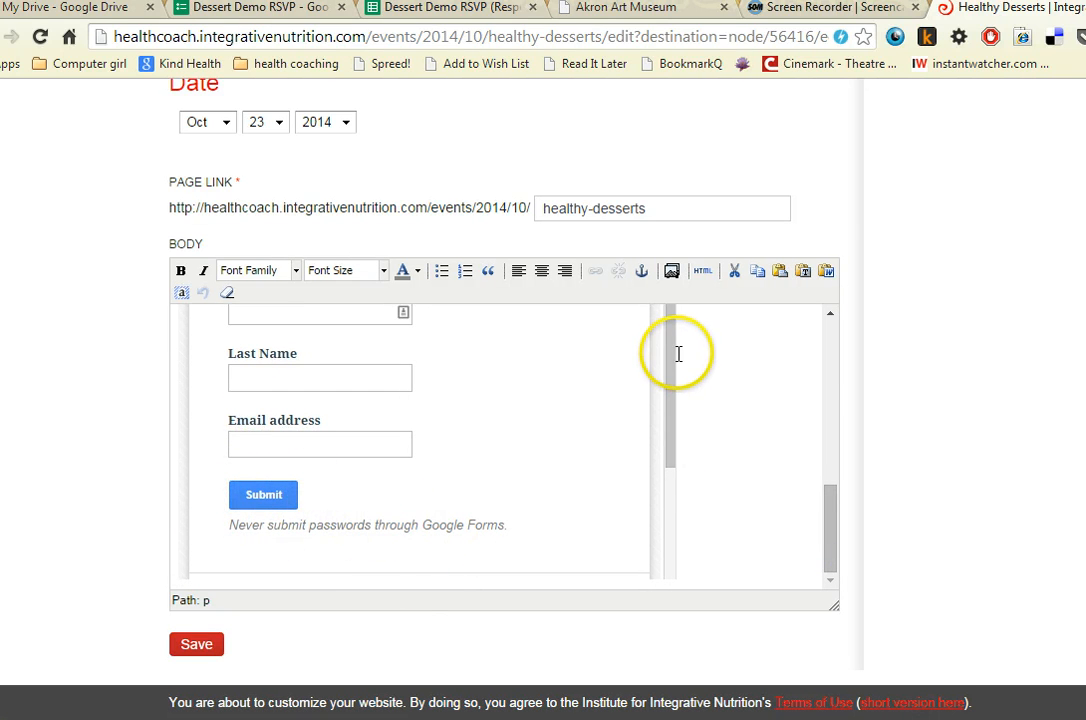
pyautogui.moveTo(669, 354); pyautogui.dragTo(662, 503)
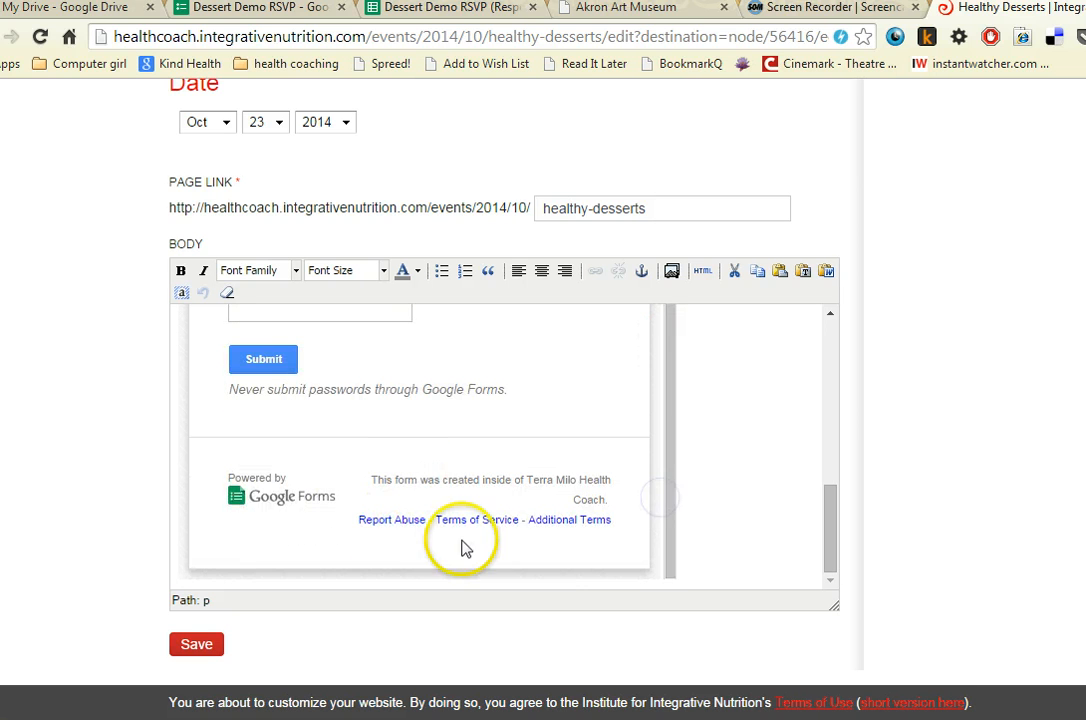
pyautogui.moveTo(675, 555); pyautogui.dragTo(674, 381)
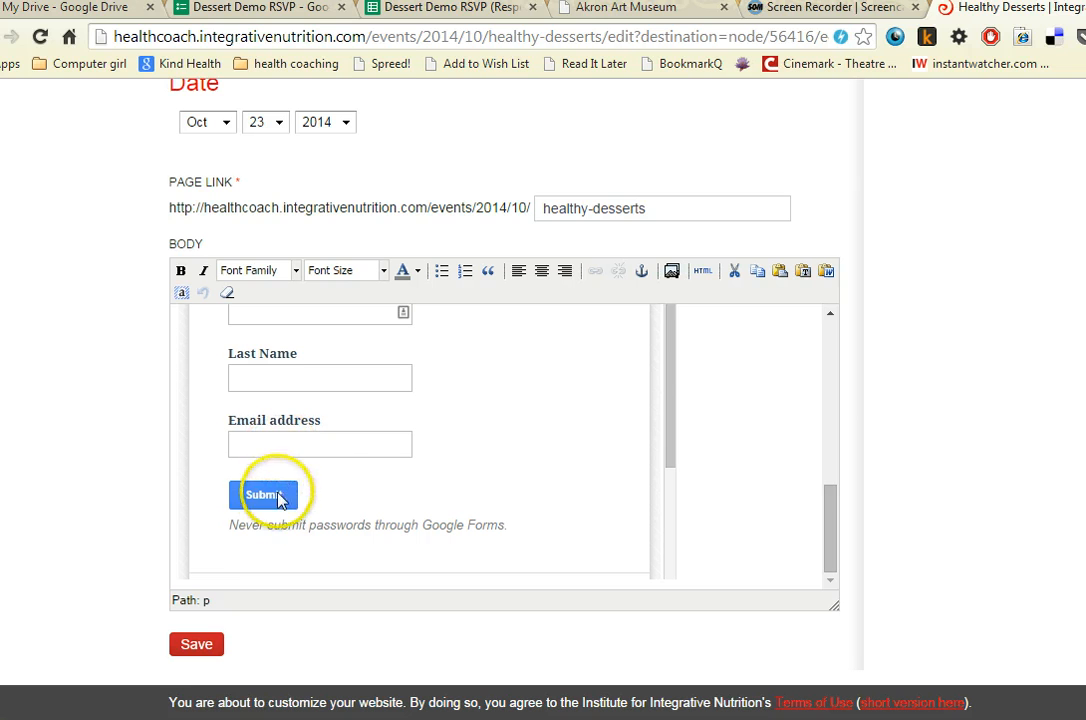
pyautogui.click(212, 652)
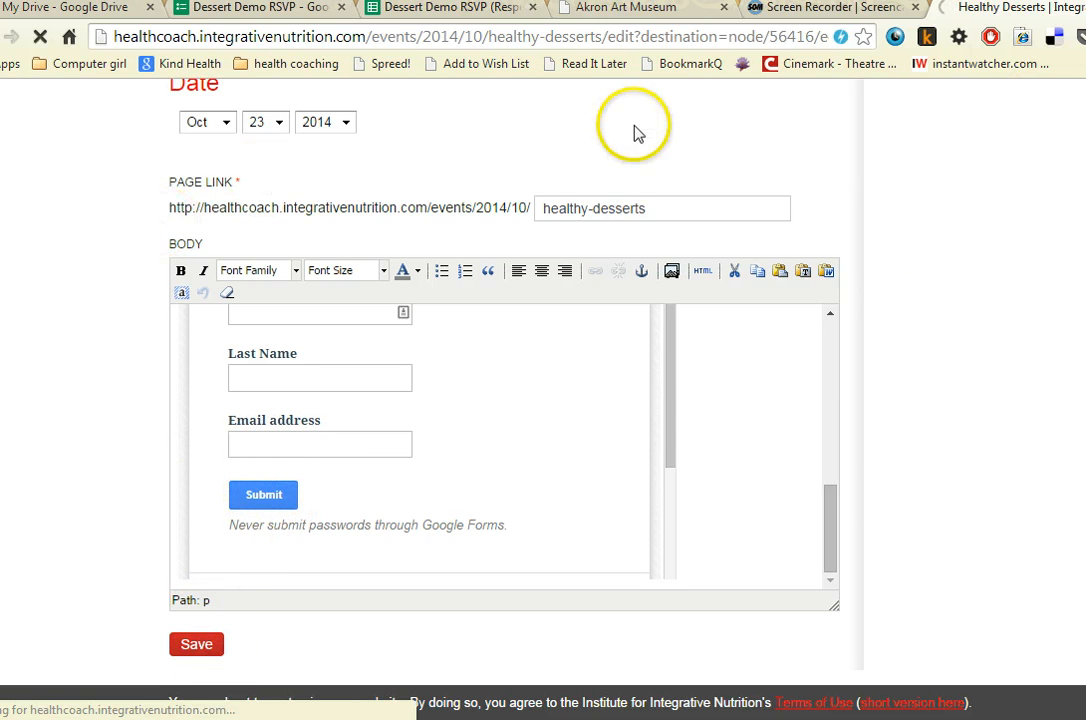
pyautogui.click(432, 8)
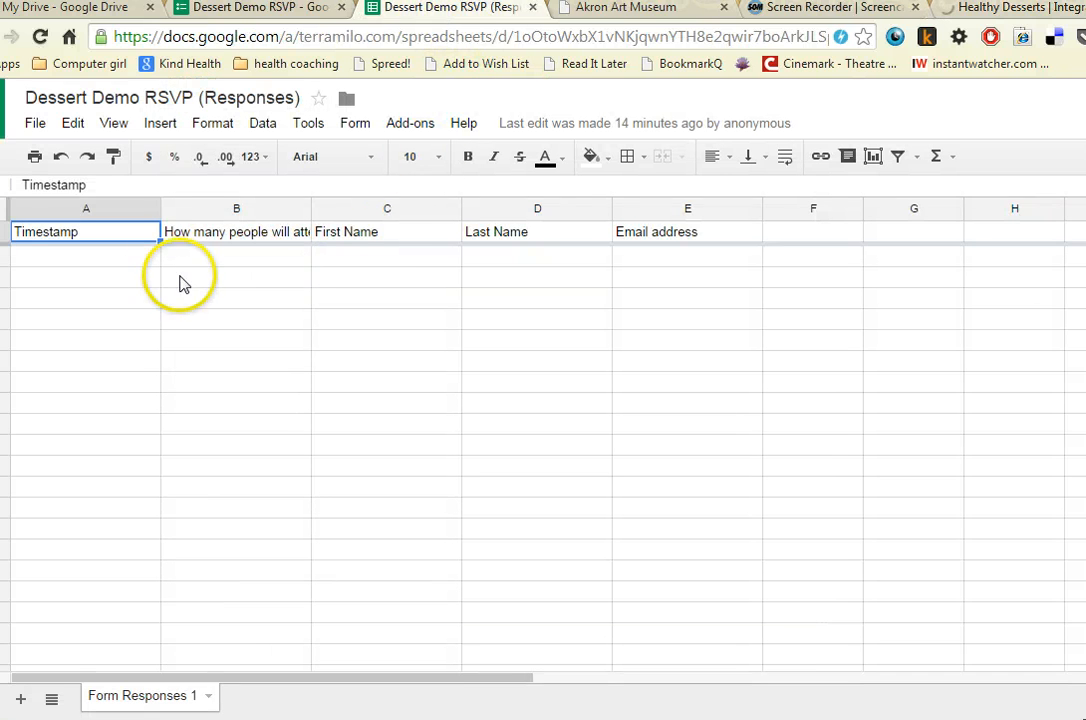